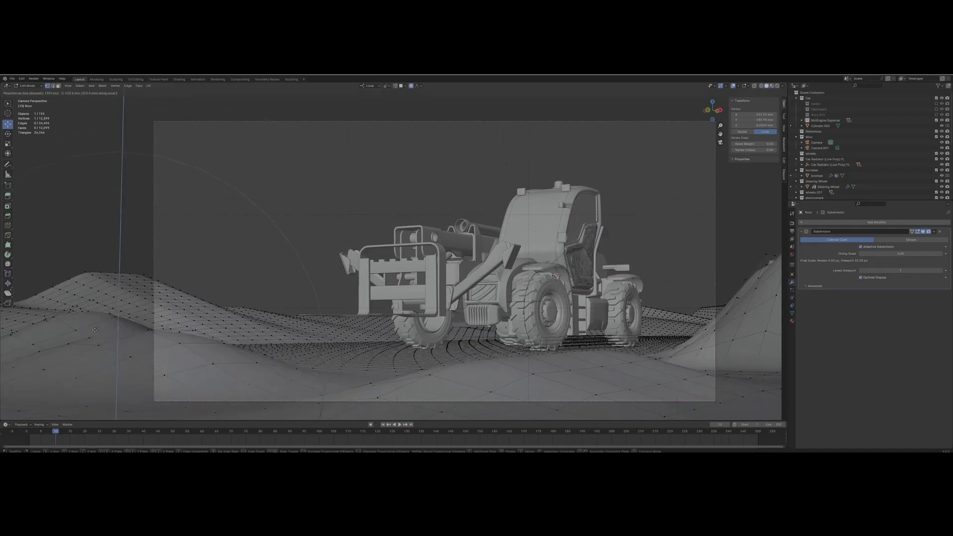
Reshape the sand terrain around the vehicle by moving vertices with smooth proportional editing, and return to object mode
left_click(175, 295)
key("Tab")
left_click_drag(325, 354, 287, 356)
key("Tab")
key("alt+a")
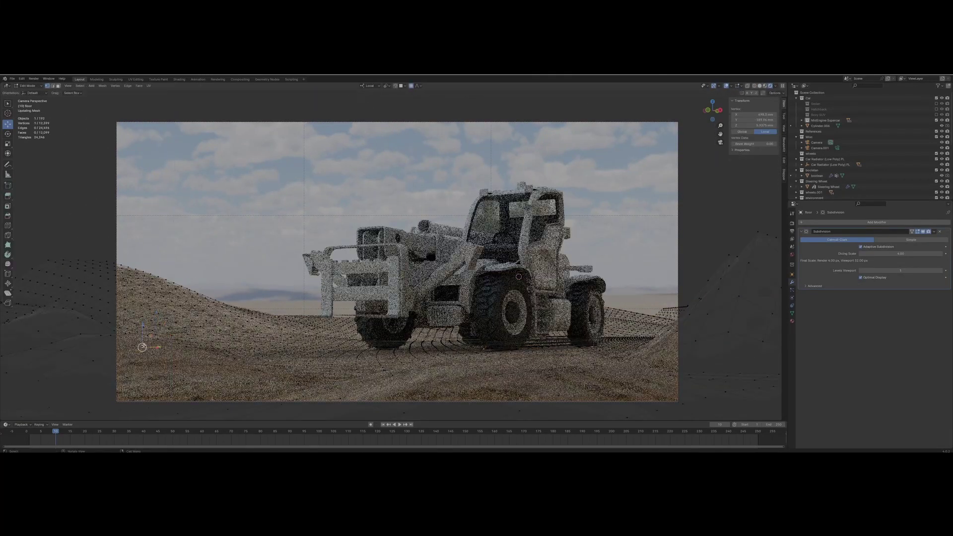
key("a")
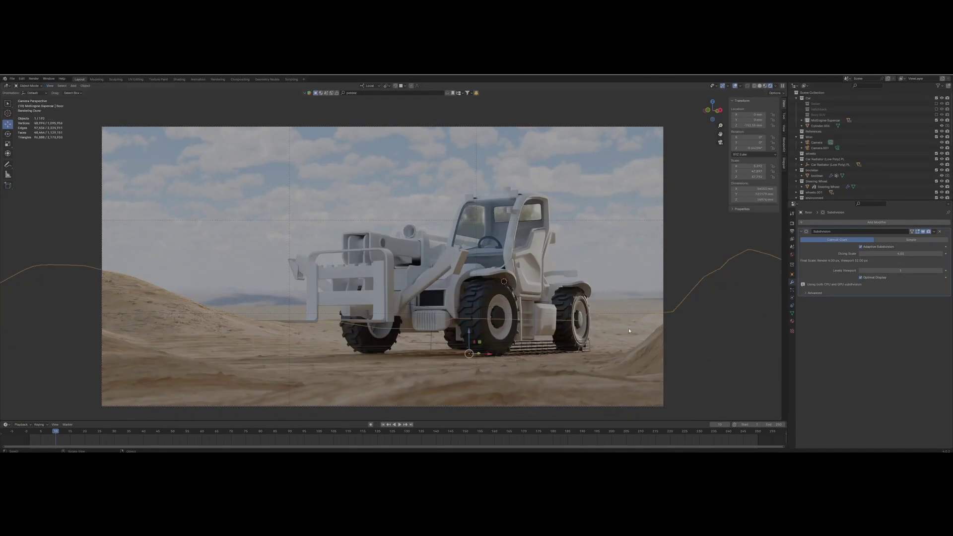
left_click(568, 319)
key("Tab")
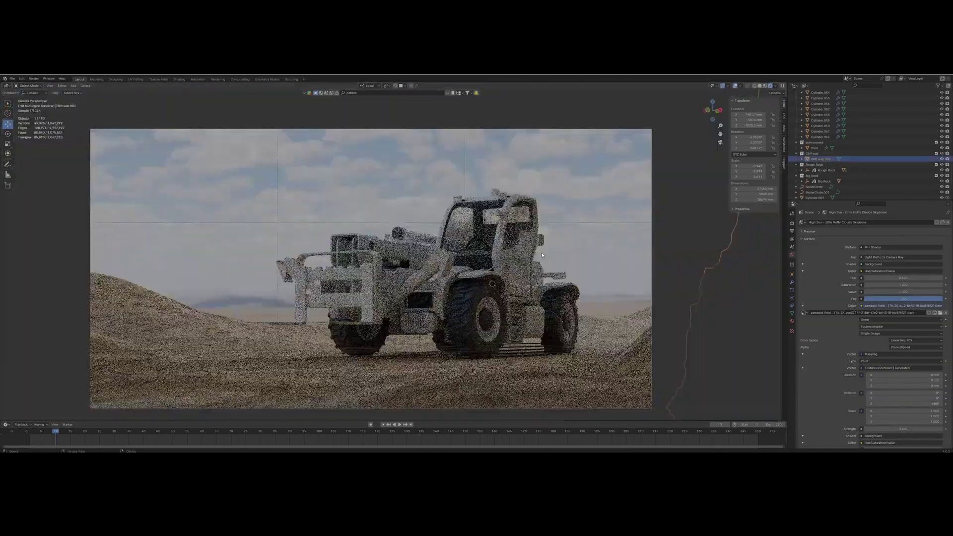
Rotate the cliff wall about its local Z axis beside the vehicle, and try a different Z rotation for the sky mapping
key("r")
key("z")
left_click(783, 285)
key("r")
key("z")
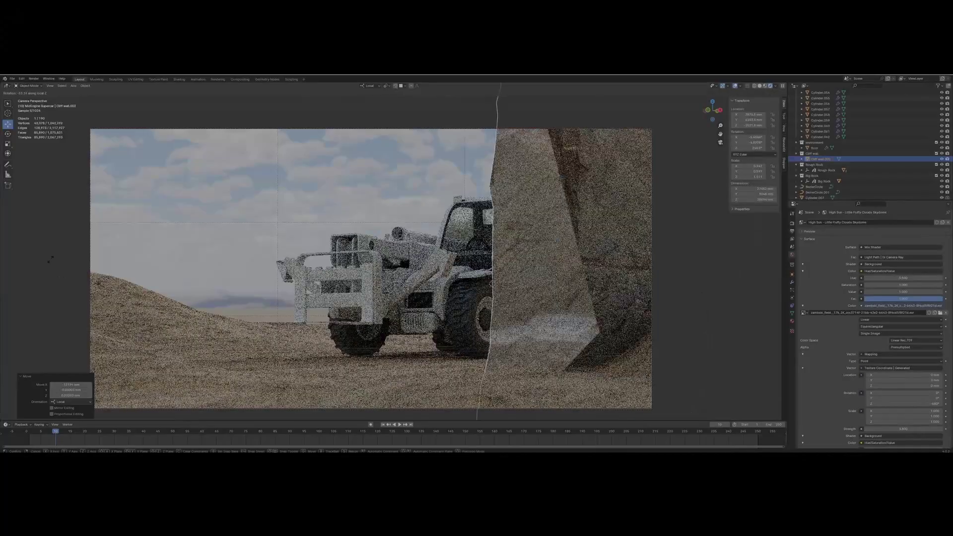
left_click(613, 347)
scroll(614, 346, "up", 1)
mouse_move(903, 404)
left_mouse_down()
mouse_move(927, 404)
mouse_move(913, 398)
left_mouse_up()
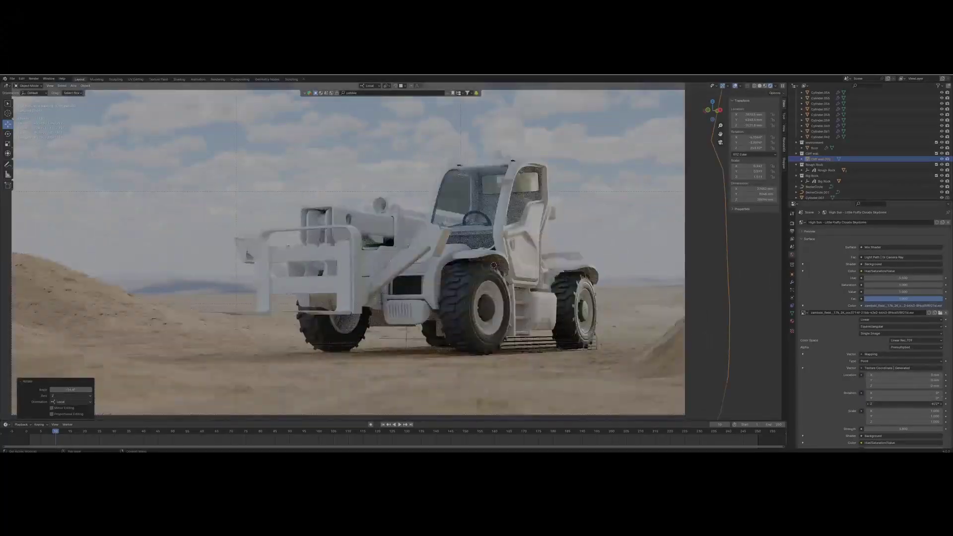
key("ctrl+z")
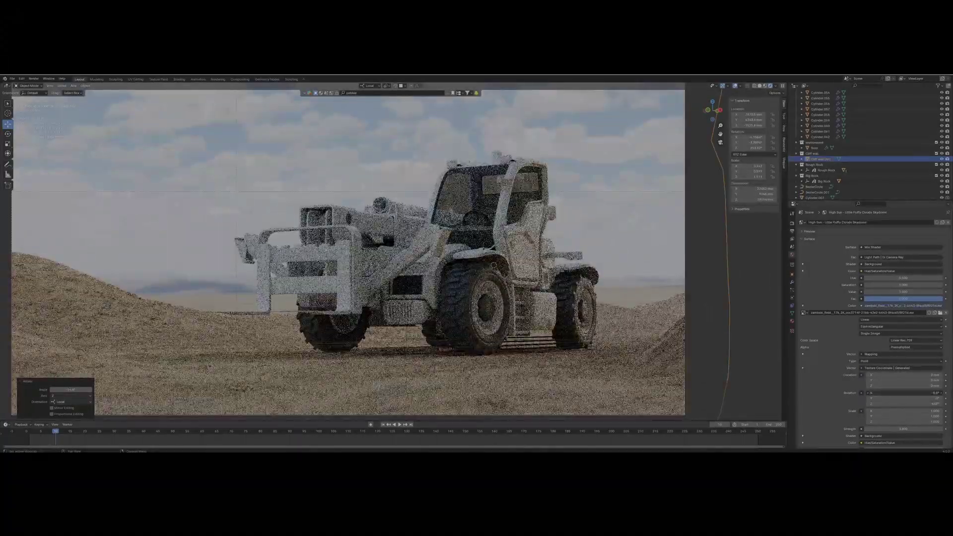
Make a linked duplicate of the cliff wall and move it along the X axis
scroll(479, 287, "down", 2)
key("alt+d")
key("Escape")
key("KP_0")
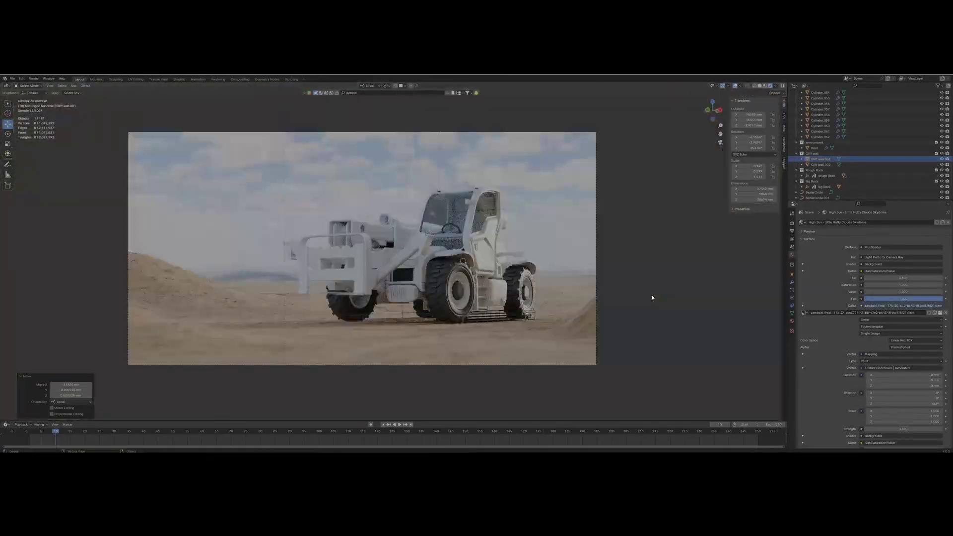
key("g")
key("x")
key("x")
left_click(403, 333)
Rotate the duplicated cliff wall about the Z axis outside the camera frame
left_click(93, 372)
scroll(524, 294, "down", 2)
key("r")
key("z")
key("z")
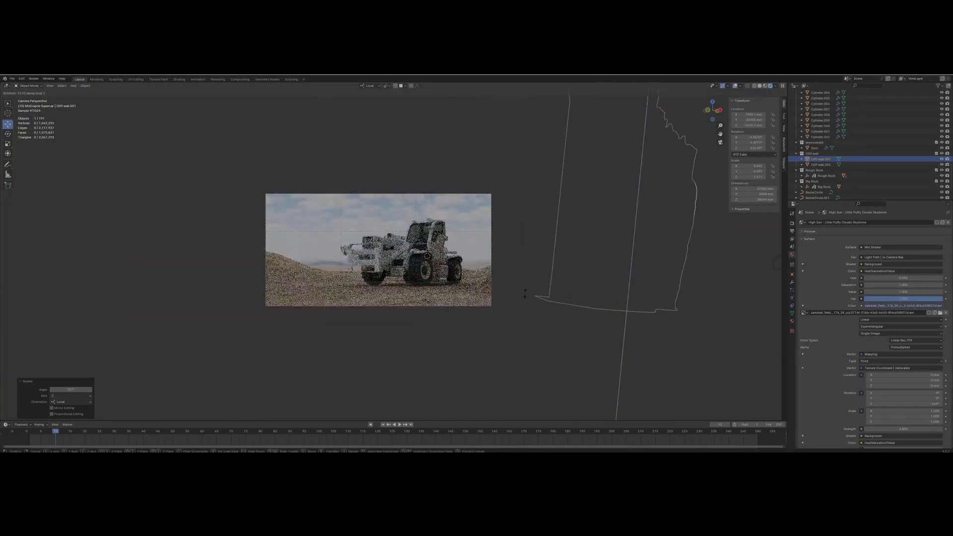
scroll(449, 248, "up", 4)
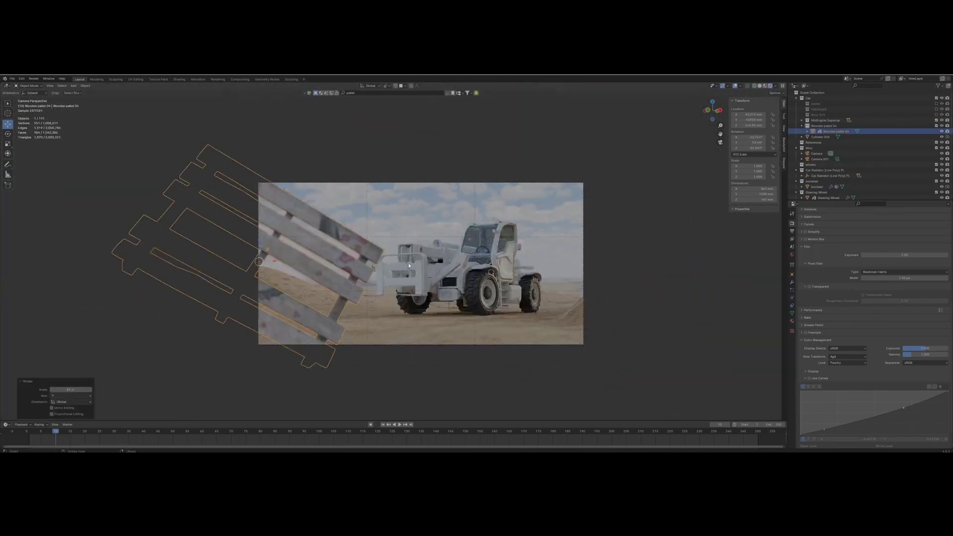
Move the wooden pallet along the Z axis in front of the camera
key("g")
key("z")
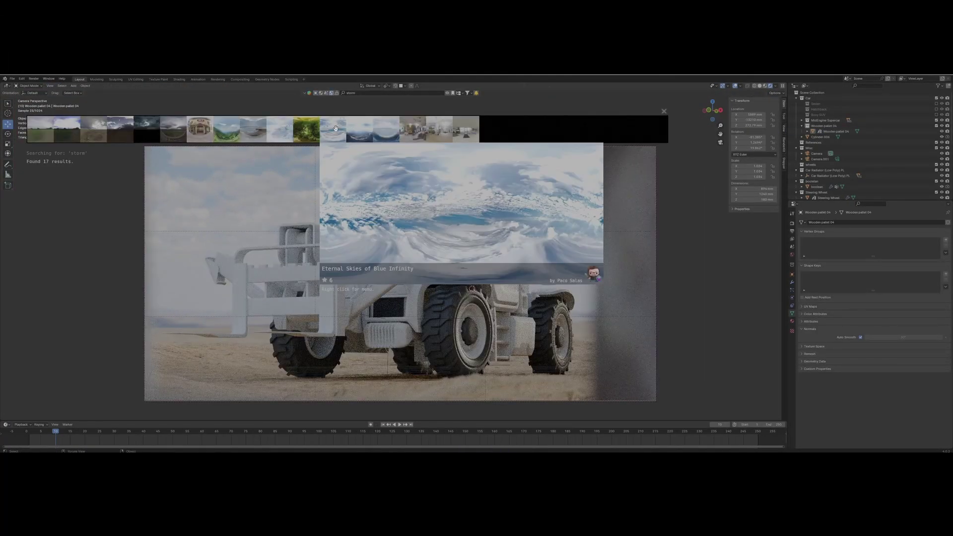
Try the Eternal Skies of Blue Infinity sky and rotate the environment mapping about Z
left_click(335, 129)
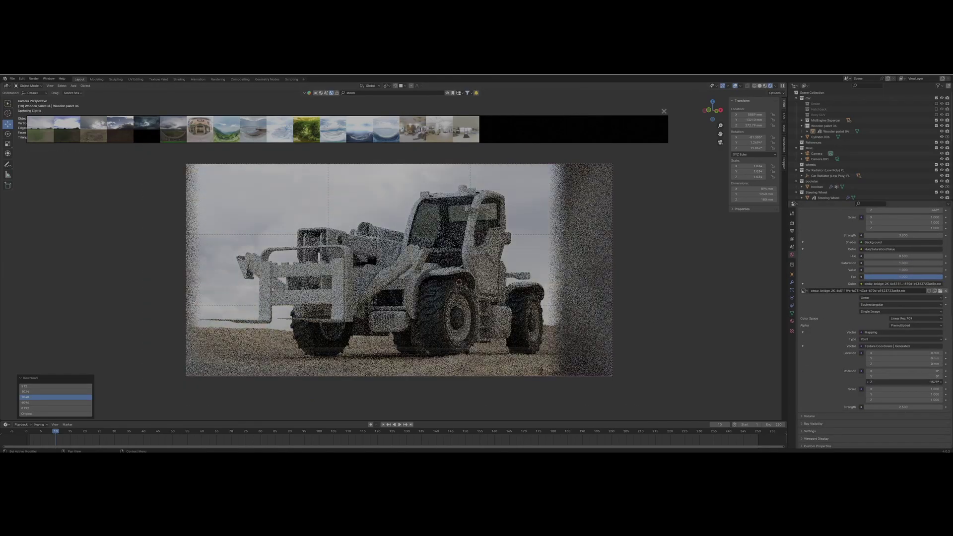
left_click_drag(903, 382, 748, 382)
left_click(868, 364)
Load the Storm Coming Skydome environment, set its mapping's Z location to -25, and adjust its Z rotation
left_click(120, 130)
left_click_drag(903, 382, 624, 381)
left_click(941, 365)
type("-25")
key("Return")
mouse_move(903, 382)
left_mouse_down()
mouse_move(949, 382)
mouse_move(900, 381)
left_mouse_up()
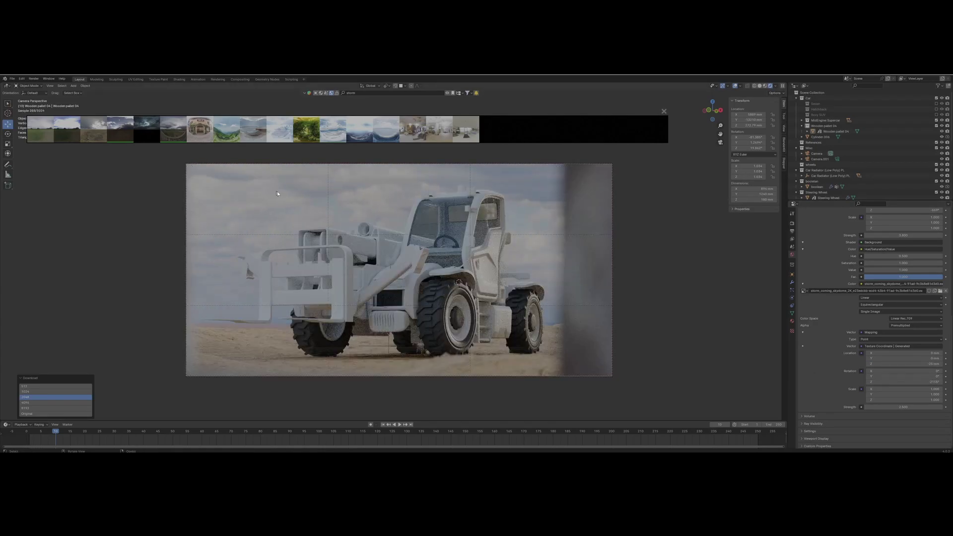
Close the sky results and reposition the foreground wooden pallet, moving it along Z and then freely
left_click(664, 111)
scroll(345, 245, "up", 1)
left_click(616, 288)
key("g")
key("z")
left_click(602, 275)
left_click(602, 275)
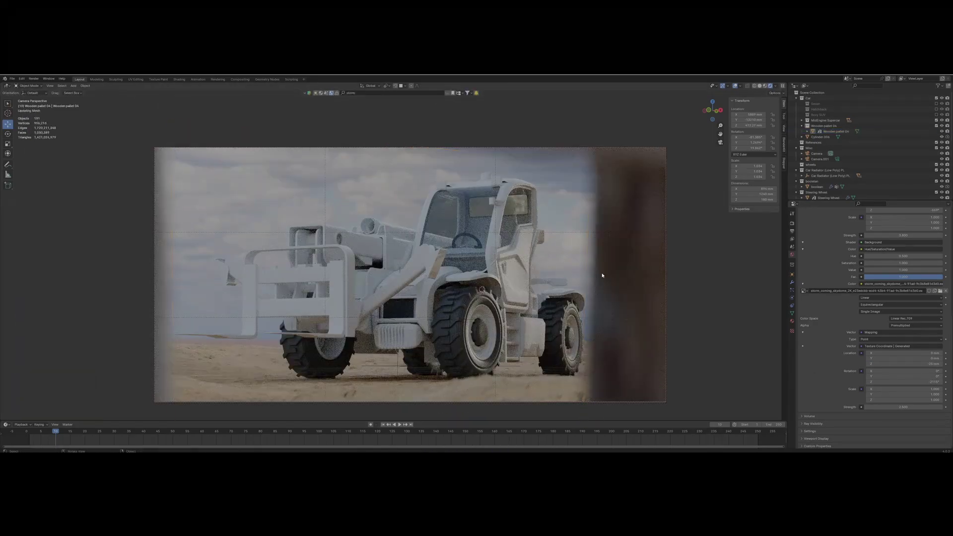
left_click(602, 275)
key("g")
left_click(615, 273)
scroll(572, 276, "down", 1)
Select the pallet's linked cross plank in its mesh and move it along Z above the camera frame
left_click(572, 276)
key("Tab")
key("shift+z")
scroll(419, 183, "down", 2)
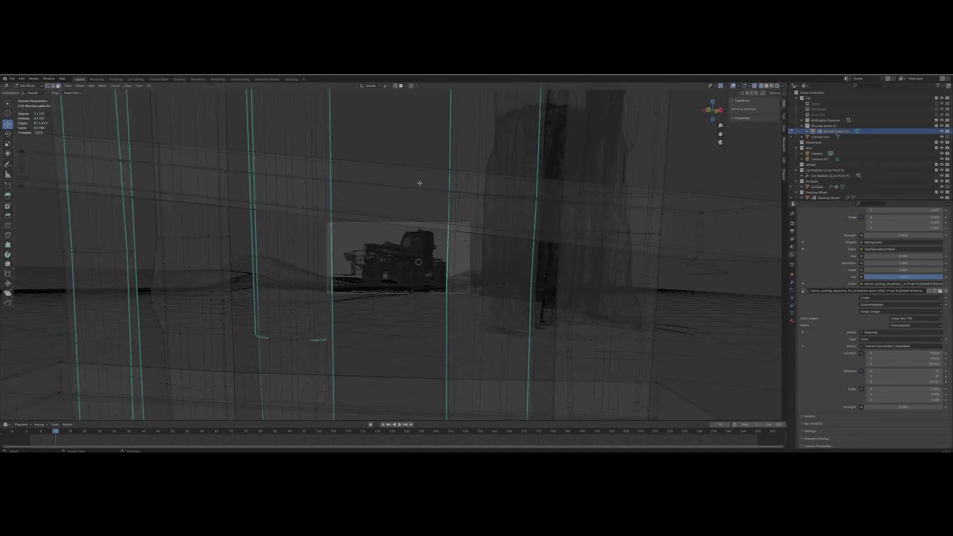
key("l")
scroll(420, 183, "up", 5)
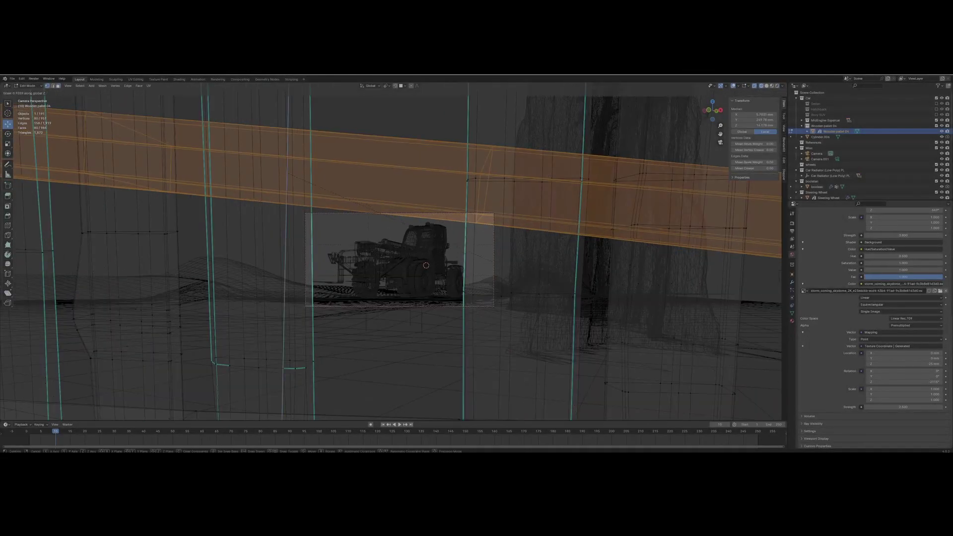
key("shift+z")
key("g")
key("z")
left_click(611, 292)
key("Tab")
left_click(611, 293)
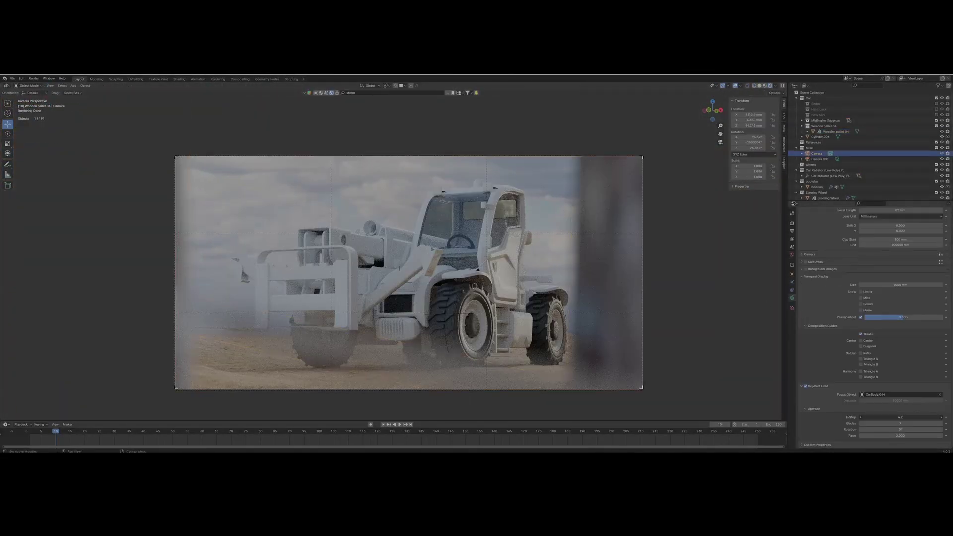
Edit the foreground pallet mesh again and shift the selected part along the Z axis
scroll(425, 310, "down", 4)
left_click(425, 310)
key("Tab")
scroll(496, 278, "up", 3)
key("g")
key("z")
left_click(550, 151)
key("g")
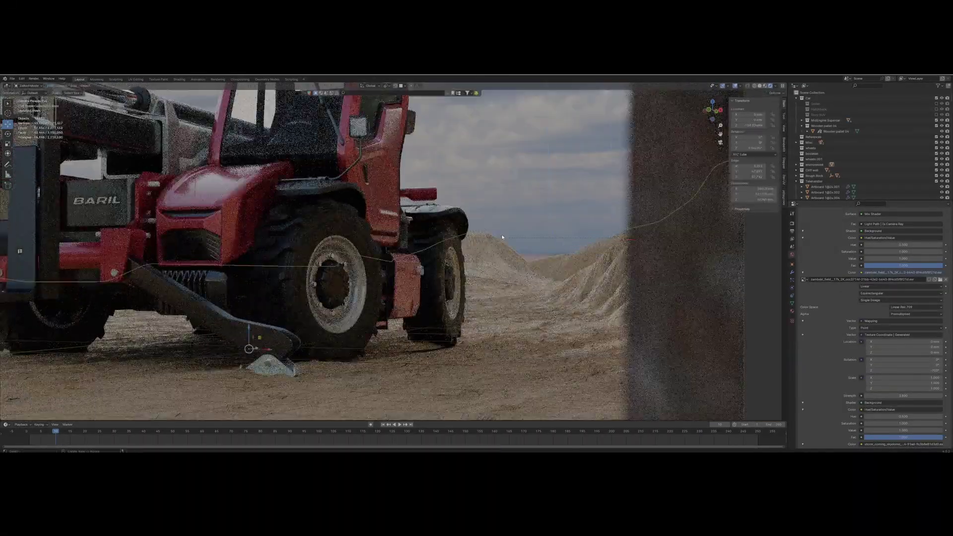
Rework the node connections in the tire's material and save the project file
left_click_drag(338, 315, 537, 432)
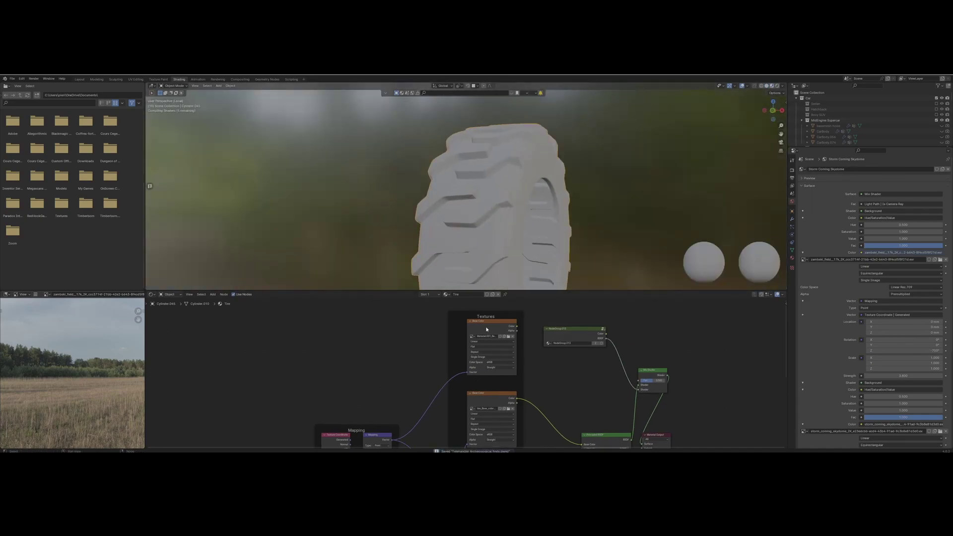
left_click_drag(534, 416, 637, 402)
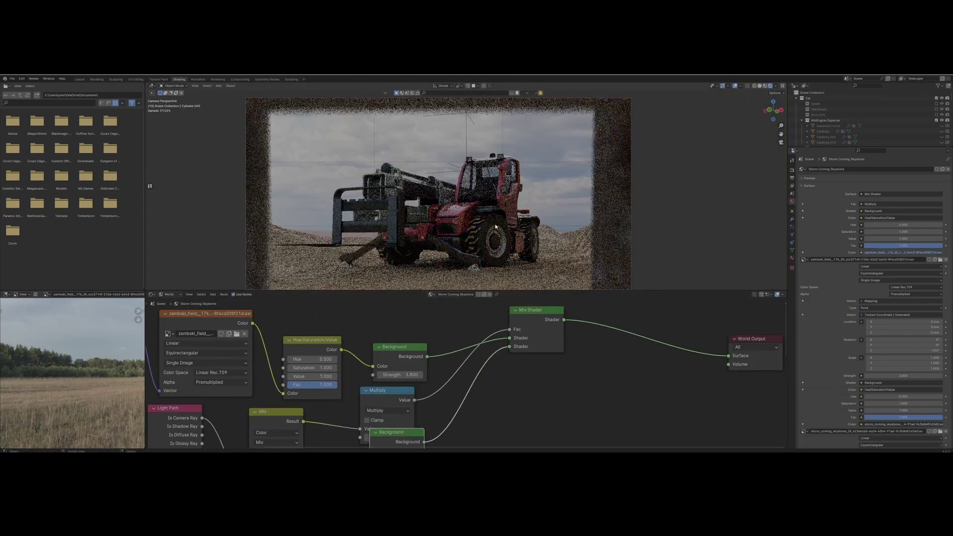
key("ctrl+s")
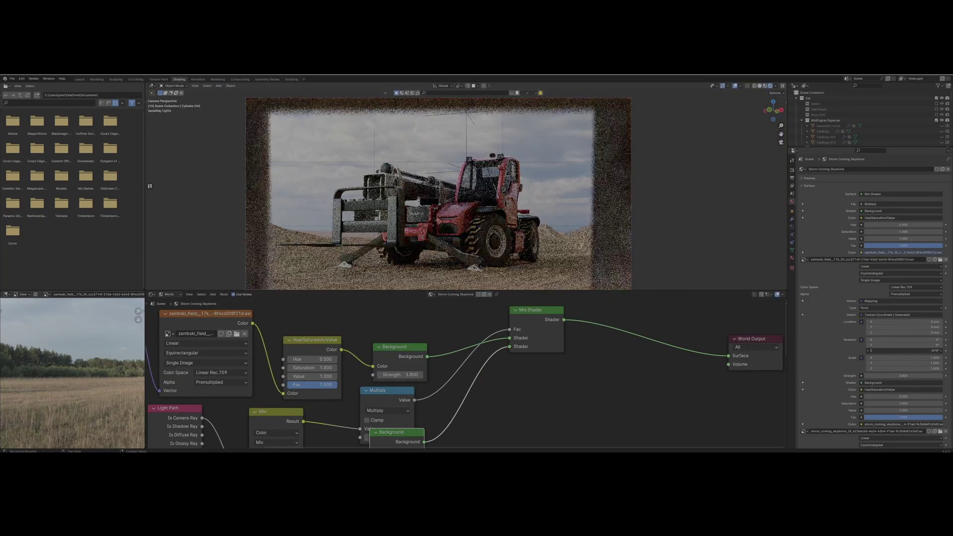
Browse the sky library from the Layout workspace, pick 10000 meters high in the sky, and choose a sky download resolution
left_click(79, 79)
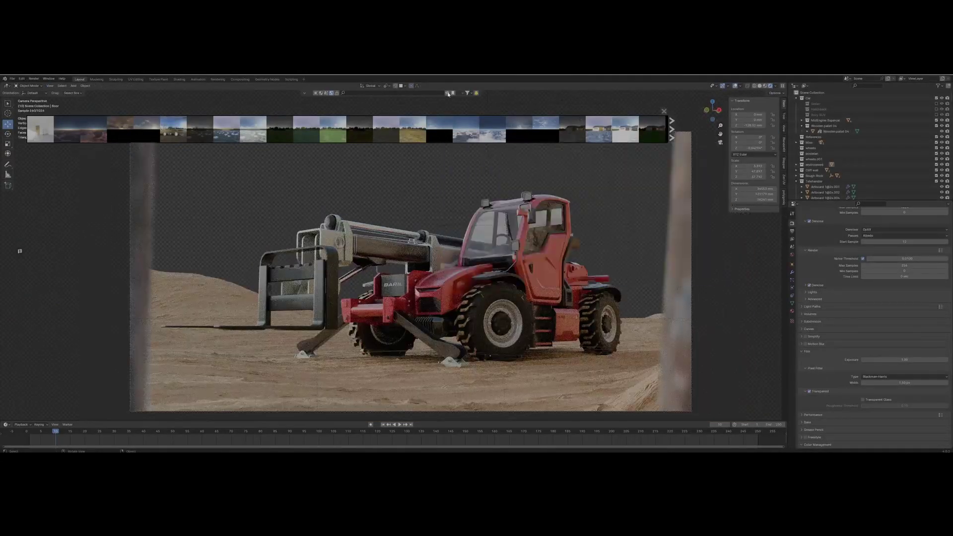
scroll(572, 130, "down", 15)
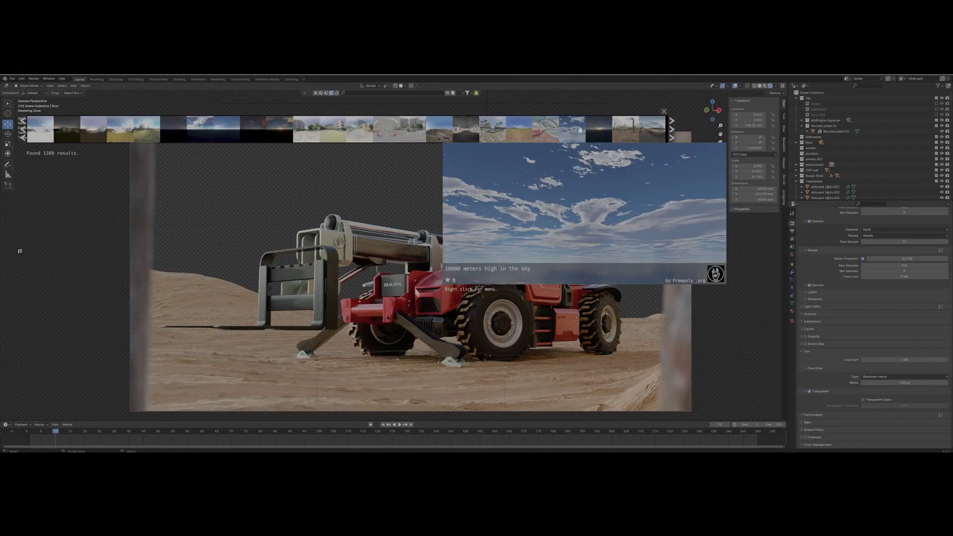
left_click(572, 130)
left_click(792, 255)
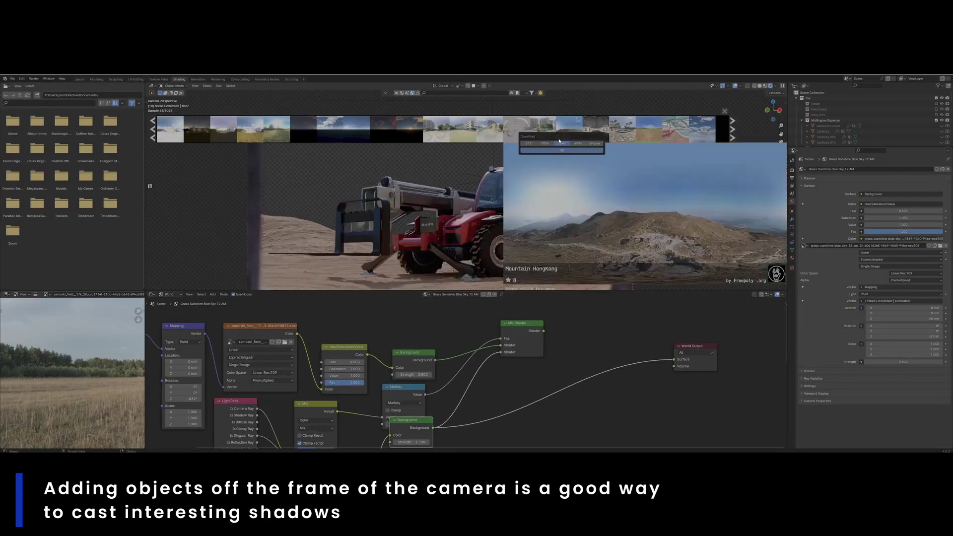
left_click(561, 143)
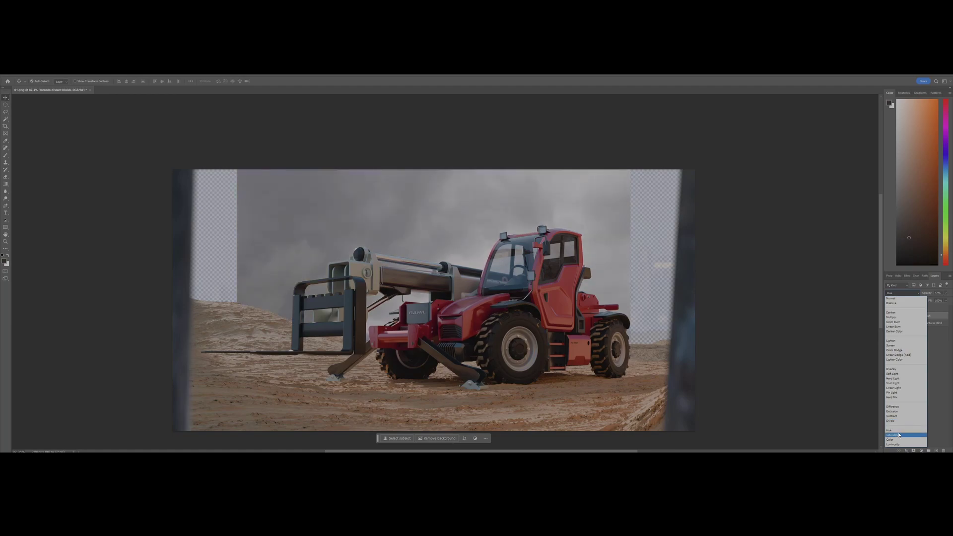
Switch to Photoshop, add an Exposure adjustment over the vehicle render, and invert its layer mask
left_click(911, 323)
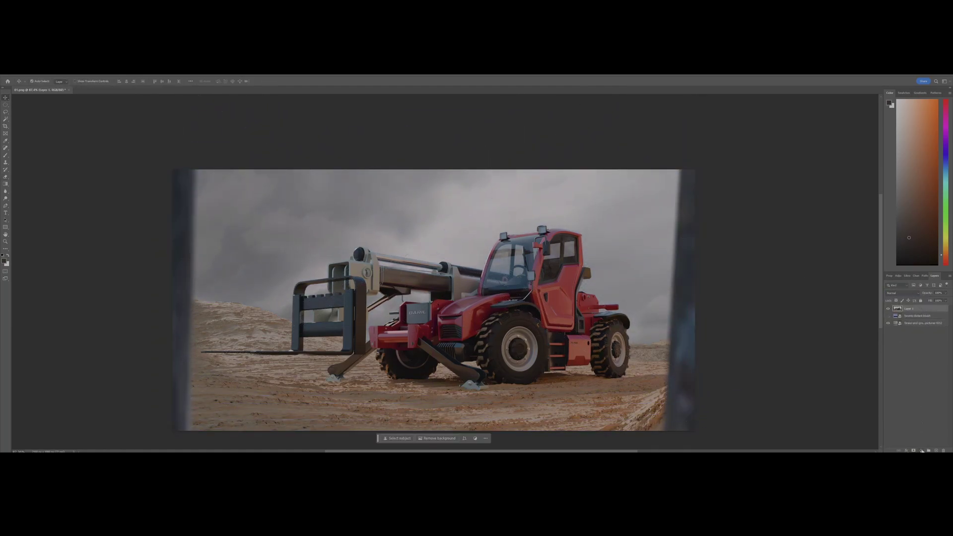
left_click(920, 383)
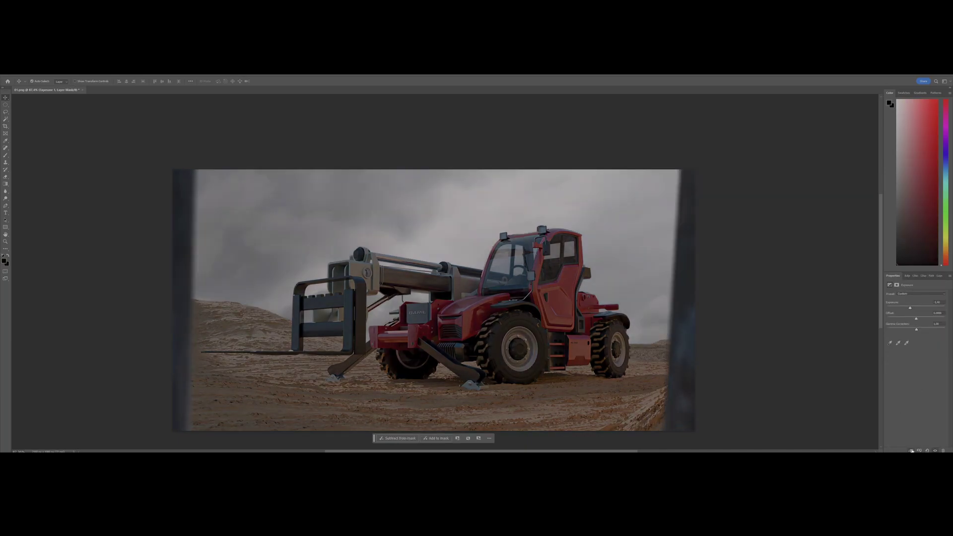
key("ctrl+i")
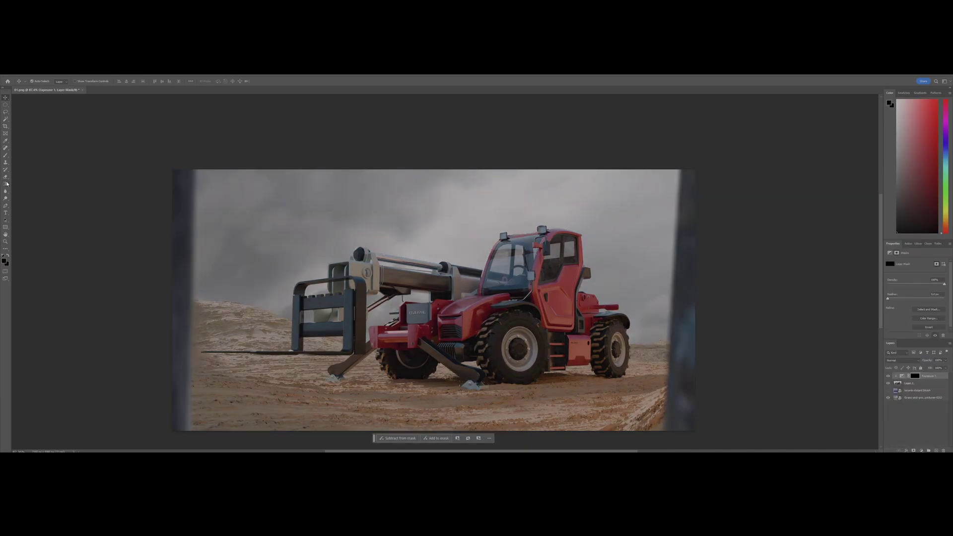
Draw a vertical gradient on the exposure mask from the vehicle's front down to the image's lower edge
scroll(460, 324, "down", 1)
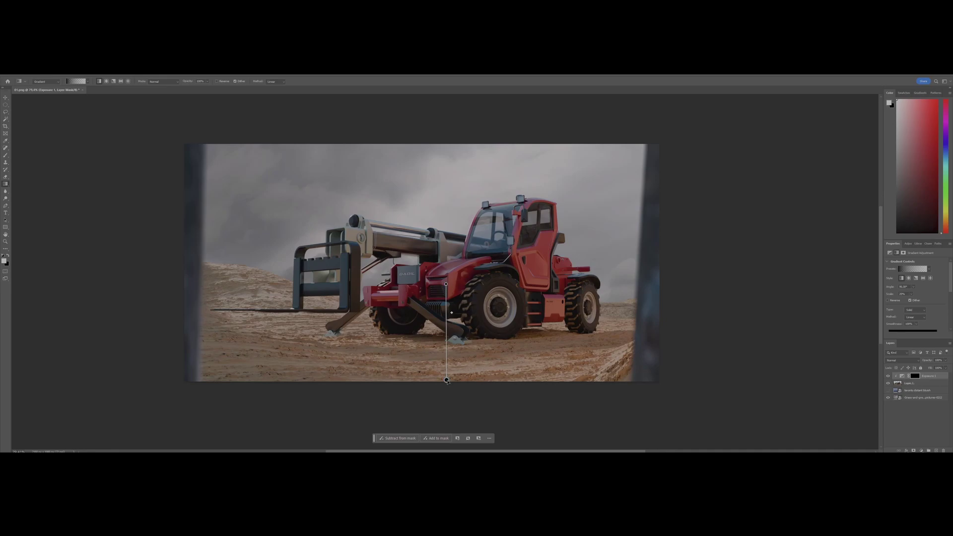
left_click_drag(447, 380, 447, 381)
left_click(6, 98)
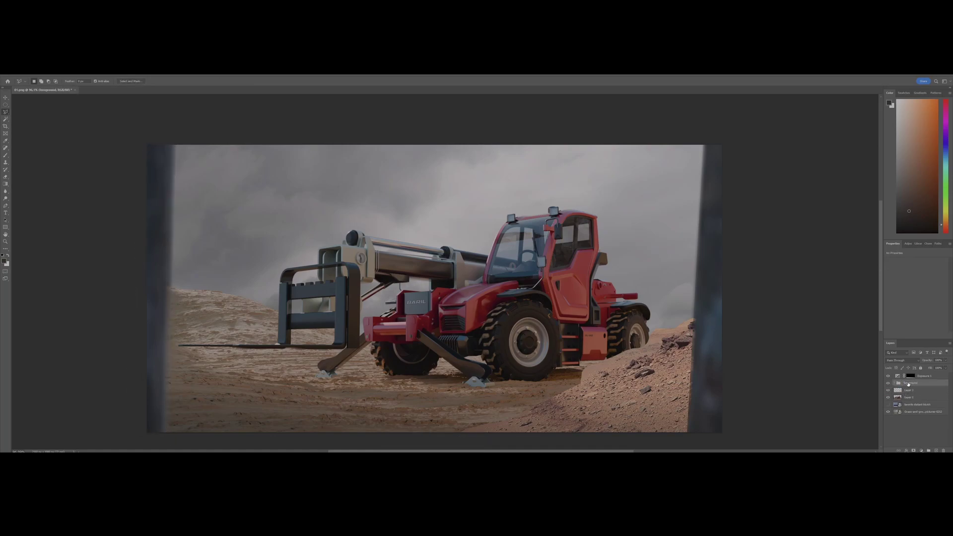
Move the sandy rocks layer below the foreground group and shift its rock mound slightly with Free Transform
left_click(899, 376)
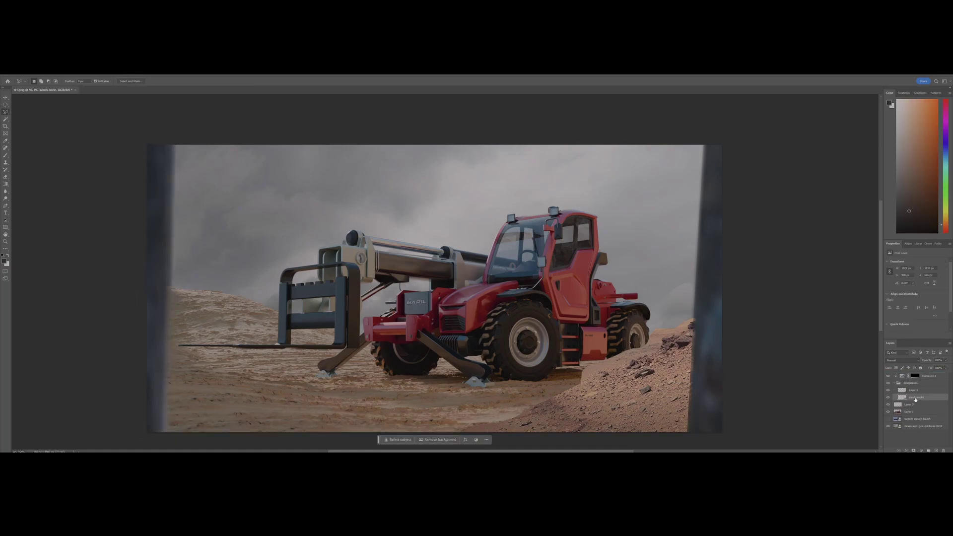
key("ctrl+bracketleft")
key("ctrl+t")
scroll(640, 345, "down", 2)
left_click_drag(636, 347, 640, 353)
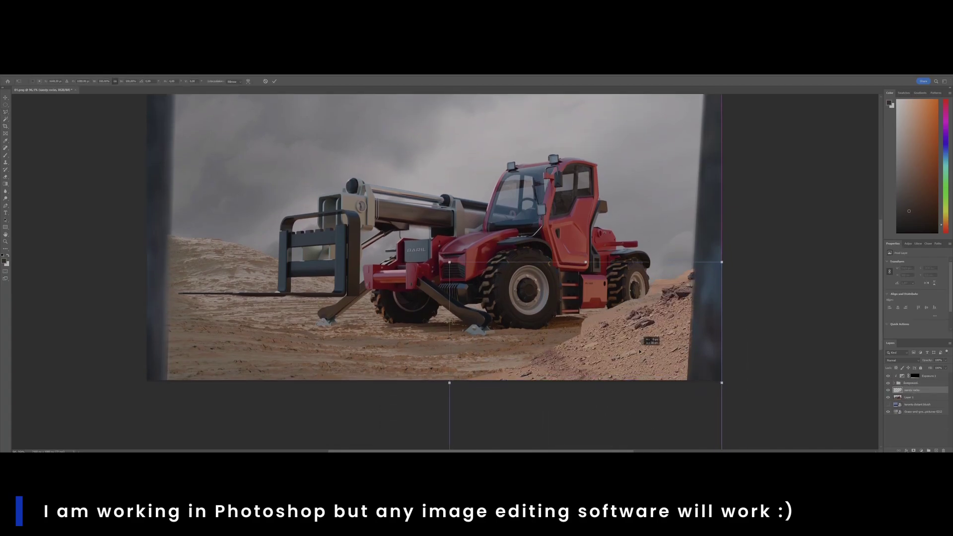
Duplicate the sandy rocks to the opposite foreground corner, then scale, rotate and position the copy
left_click_drag(460, 250, 286, 362)
scroll(325, 242, "down", 4)
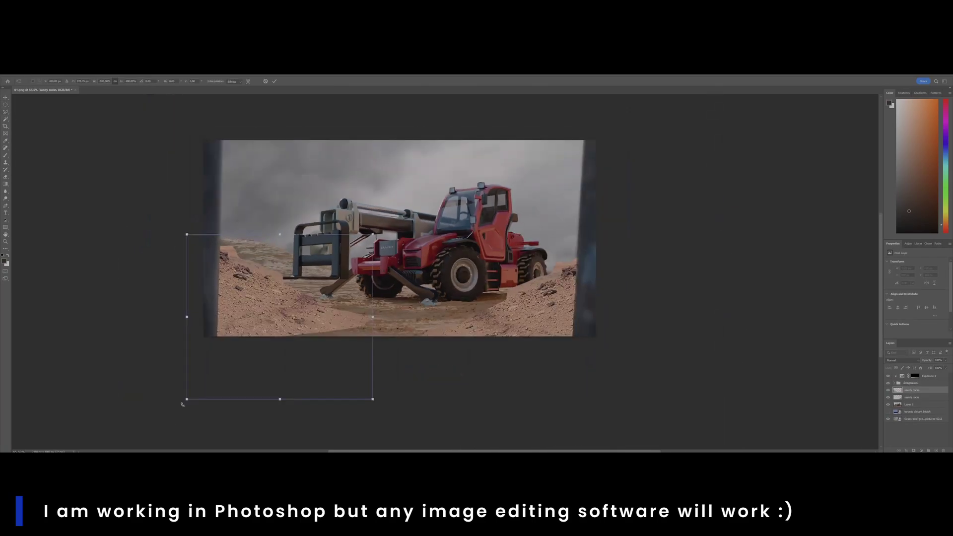
left_click_drag(382, 228, 363, 211)
left_click_drag(288, 318, 292, 284)
left_click_drag(365, 174, 397, 208)
left_click_drag(277, 288, 240, 341)
left_click_drag(140, 400, 181, 375)
left_click_drag(280, 351, 293, 359)
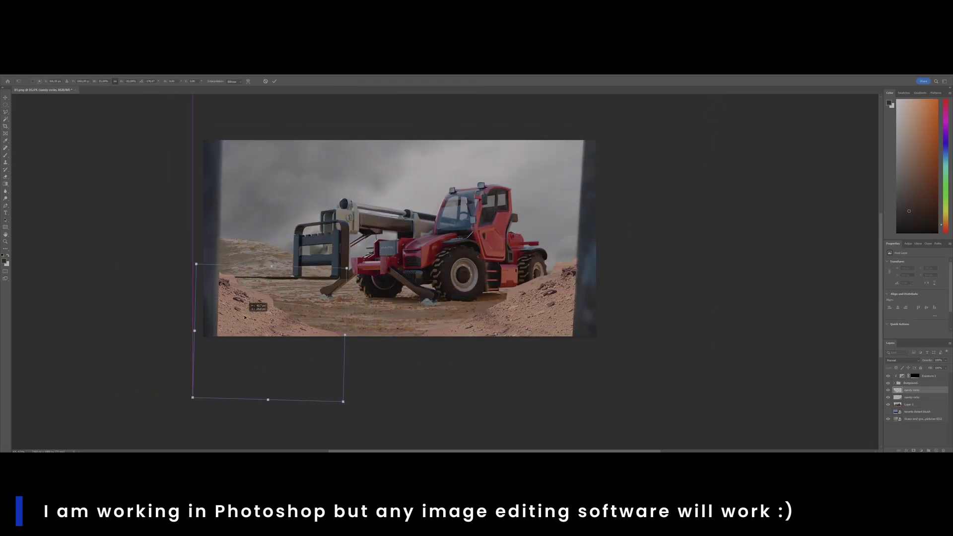
key("Return")
Add a layer mask to the original sandy rocks and erase the parts covering the rear wheel and ground
scroll(531, 243, "up", 5)
key("e")
left_click_drag(551, 315, 476, 335)
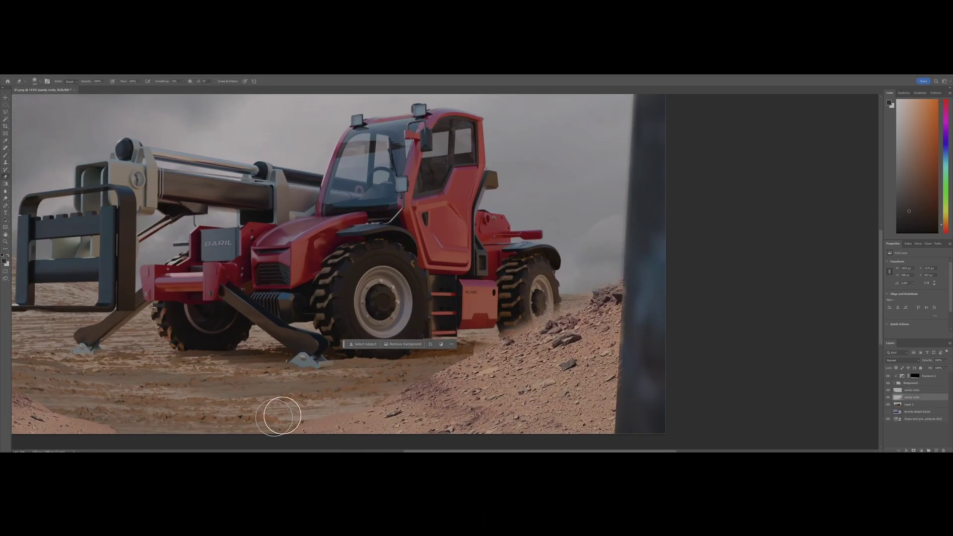
left_click_drag(298, 431, 483, 313)
left_click(913, 450)
mouse_move(442, 385)
left_mouse_down()
mouse_move(503, 331)
mouse_move(555, 312)
left_mouse_up()
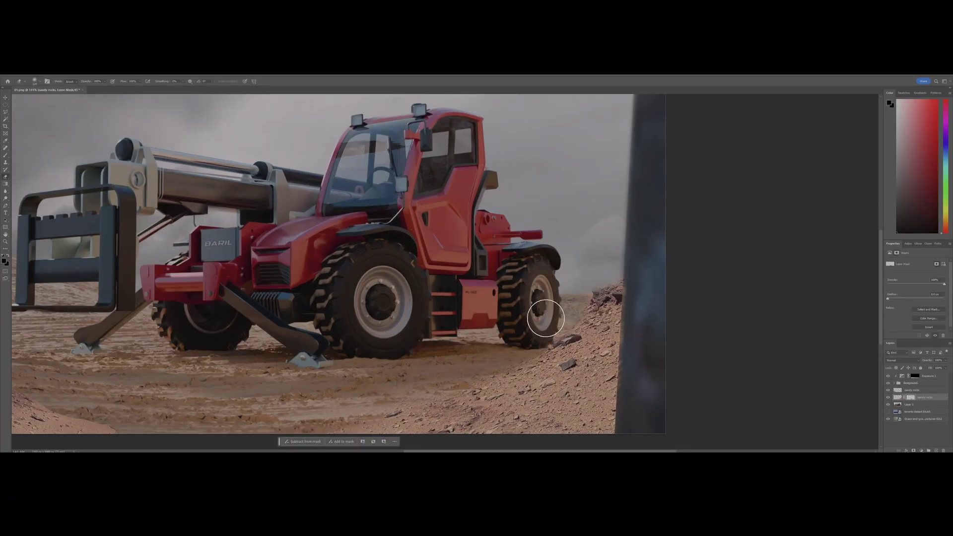
Add a Brightness/Contrast adjustment clipped to the original sandy rocks, lowering the brightness and raising the contrast
scroll(534, 341, "down", 2)
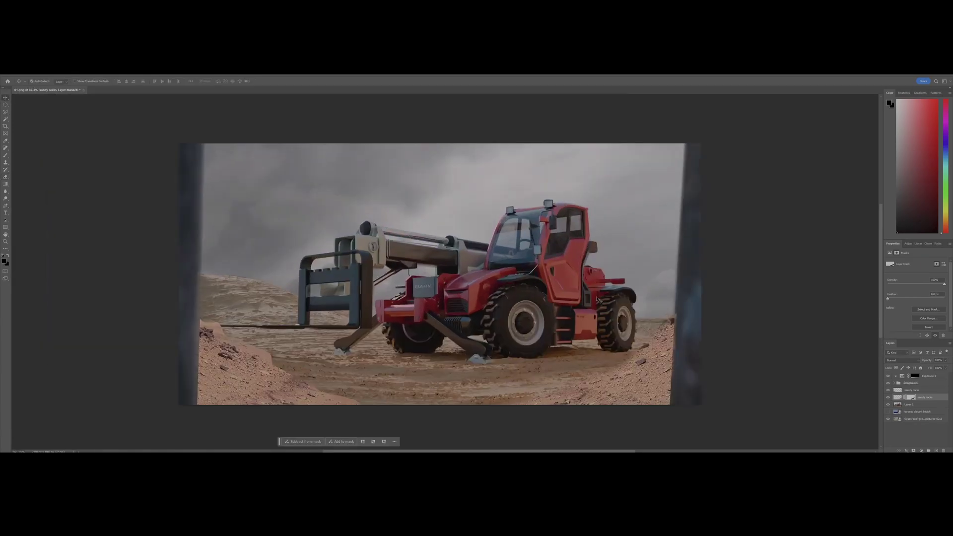
left_click(921, 450)
left_click(913, 380)
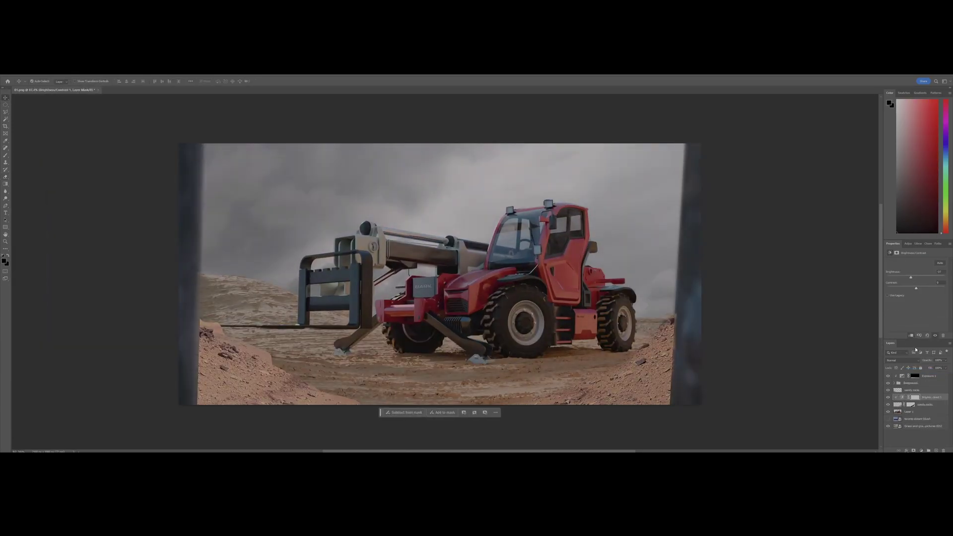
left_click_drag(914, 289, 920, 288)
Group the two sandy rocks layers and clip the Brightness/Contrast adjustment to that group
mouse_move(912, 390)
left_mouse_down()
mouse_move(911, 401)
mouse_move(926, 387)
mouse_move(923, 401)
left_mouse_up()
left_click(924, 404, "shift")
left_click(929, 450)
left_click(925, 393, "alt")
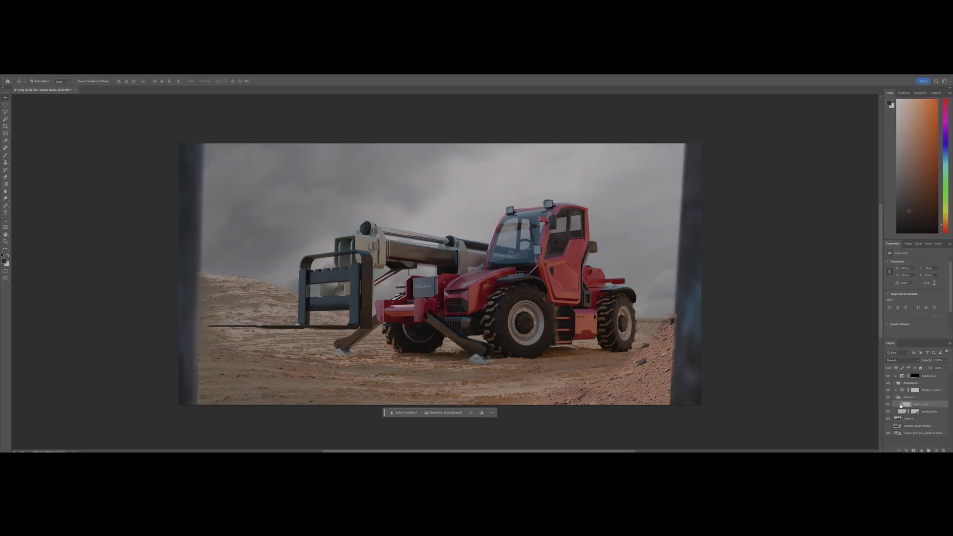
Paste a copy of the sandy rocks and place it in the foreground corner below the forks with Free Transform
key("ctrl+c")
key("ctrl+v")
key("ctrl+t")
left_click_drag(476, 298, 304, 355)
left_click(420, 397)
left_click_drag(431, 219, 393, 250)
scroll(327, 233, "down", 1)
left_click_drag(271, 327, 276, 385)
key("Return")
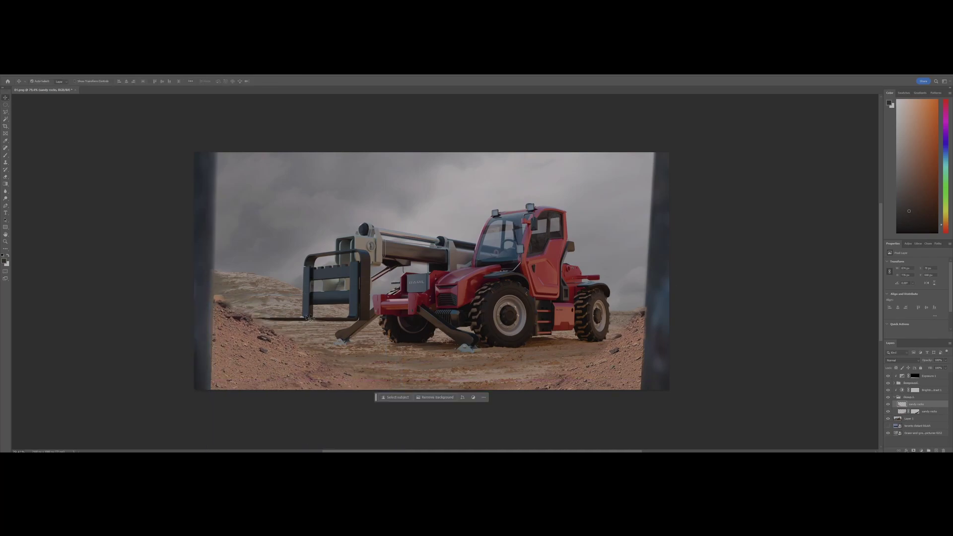
Transform the rocks below the forks again, scaling and rotating them so they spread along the foreground edge
key("ctrl+t")
left_click_drag(417, 307, 378, 278)
left_click_drag(282, 353, 288, 312)
scroll(288, 311, "down", 5)
left_click_drag(376, 375, 493, 434)
left_click_drag(437, 397, 428, 414)
left_click_drag(487, 446, 515, 417)
key("Return")
Add a layer mask to the new sandy rocks and blend their edges into the ground with a textured brush
scroll(460, 363, "up", 1)
scroll(460, 362, "up", 5)
left_click(913, 450)
key("b")
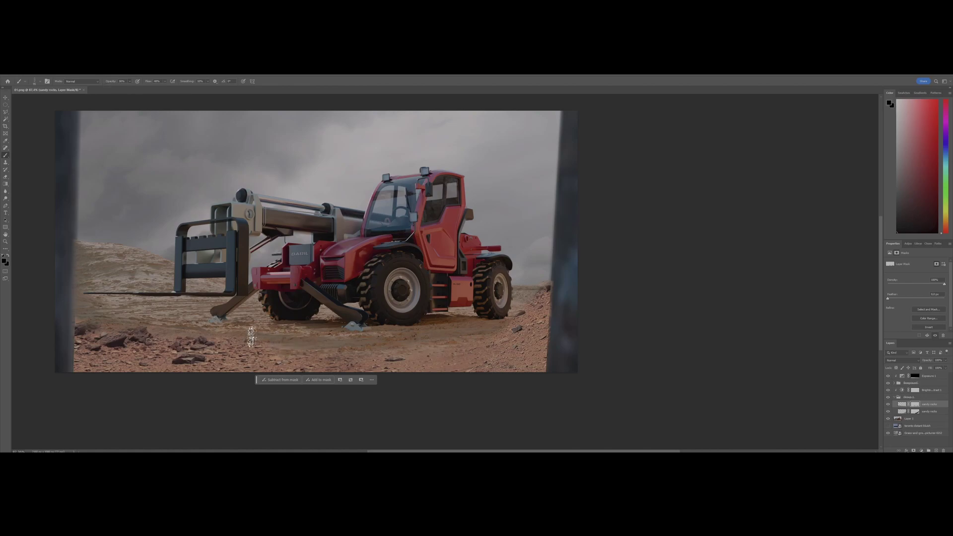
scroll(334, 239, "up", 2)
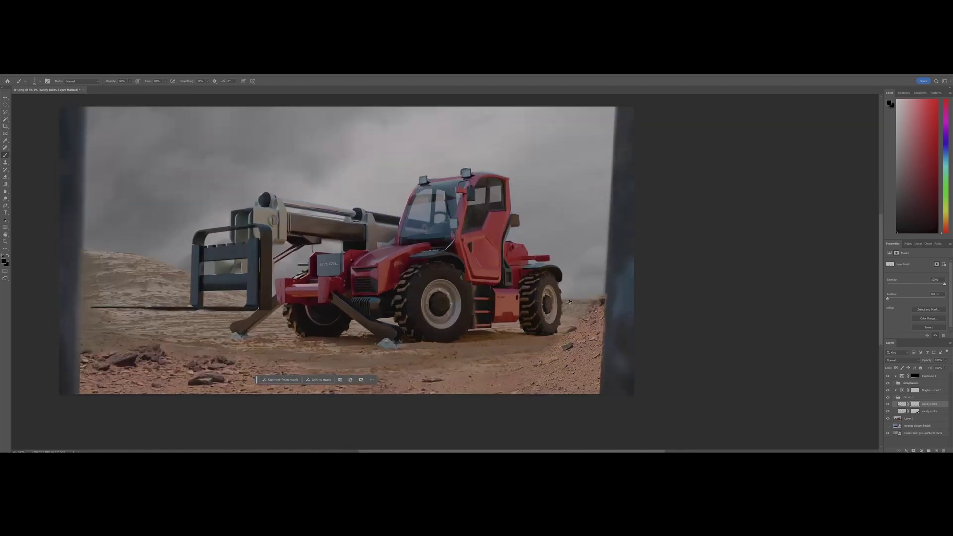
scroll(575, 300, "down", 2)
left_click_drag(621, 378, 611, 371)
Collapse the rocks group and brush on the Exposure 1 mask along the blurred pillar behind the rear wheel
left_click(894, 397)
left_click(929, 376)
key("b")
key("d")
right_click(513, 315)
left_click_drag(614, 268, 624, 347)
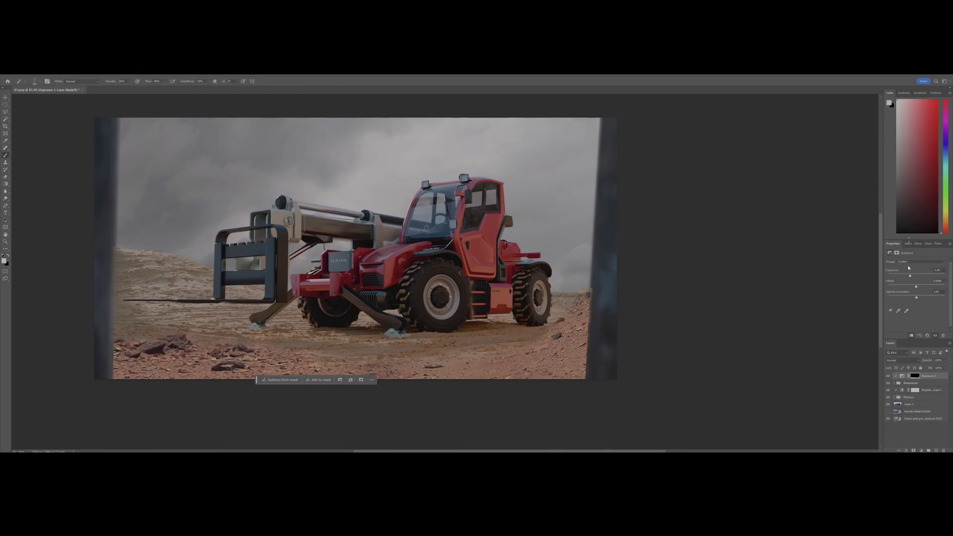
Add a new Exposure adjustment above all layers, lower its exposure and invert its mask
left_click(921, 451)
left_click(919, 384)
left_click_drag(916, 276, 907, 276)
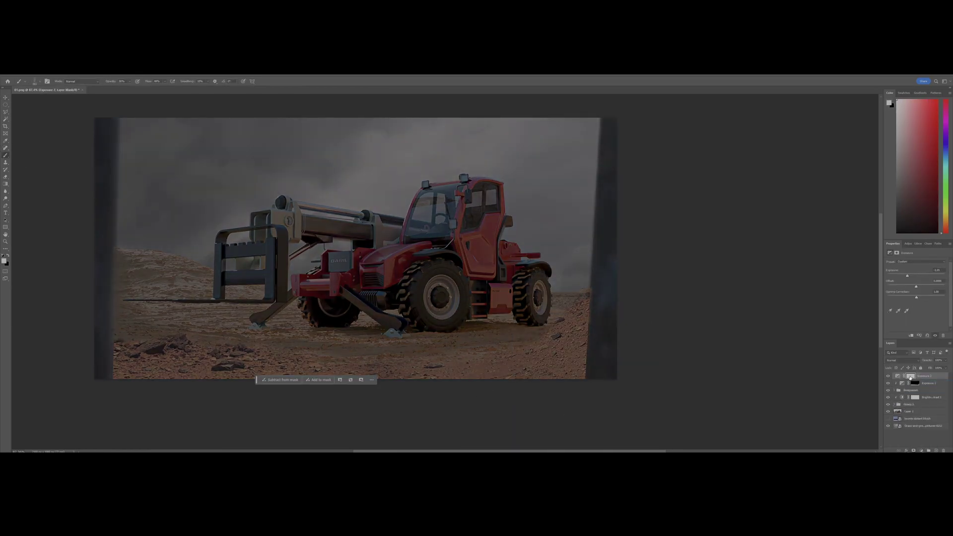
left_click(910, 376)
key("ctrl+i")
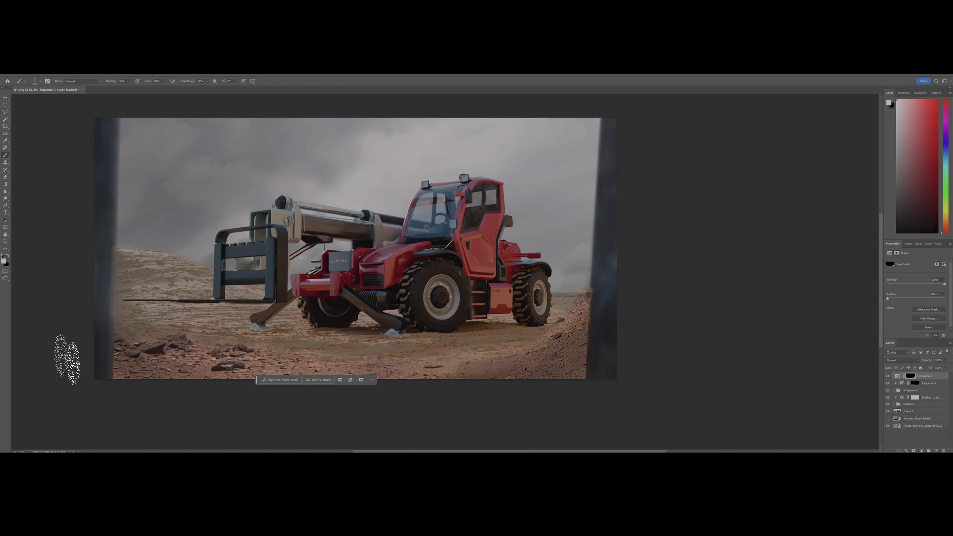
Paint a dark vignette around the image edges on the new exposure mask and soften the mask with Gaussian Blur
scroll(357, 177, "down", 2)
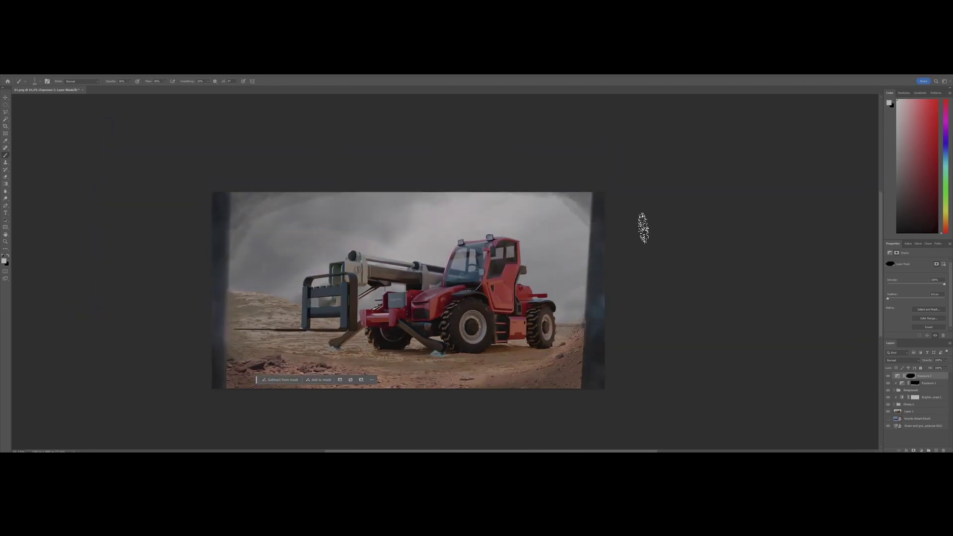
scroll(540, 206, "up", 2)
left_click(76, 75)
mouse_move(81, 144)
left_click(154, 164)
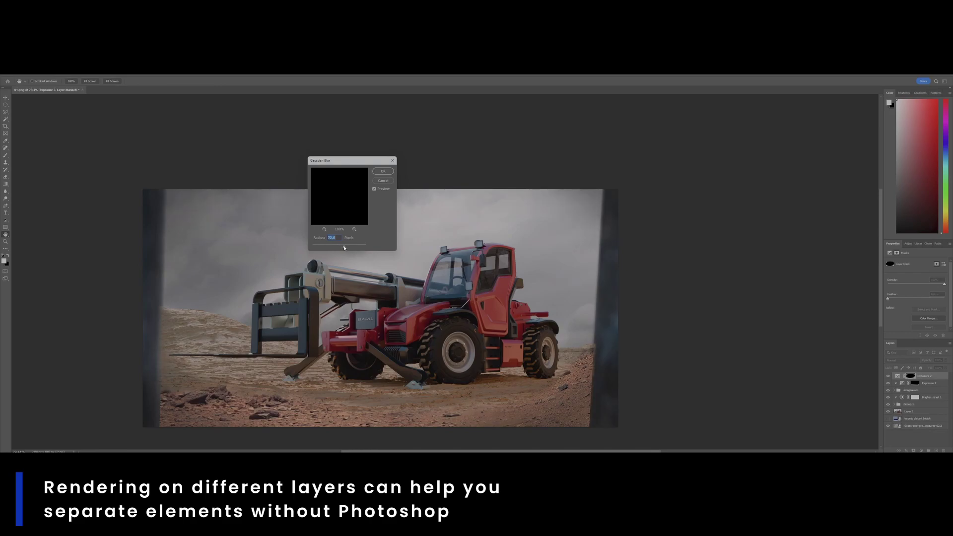
key("Return")
key("b")
key("x")
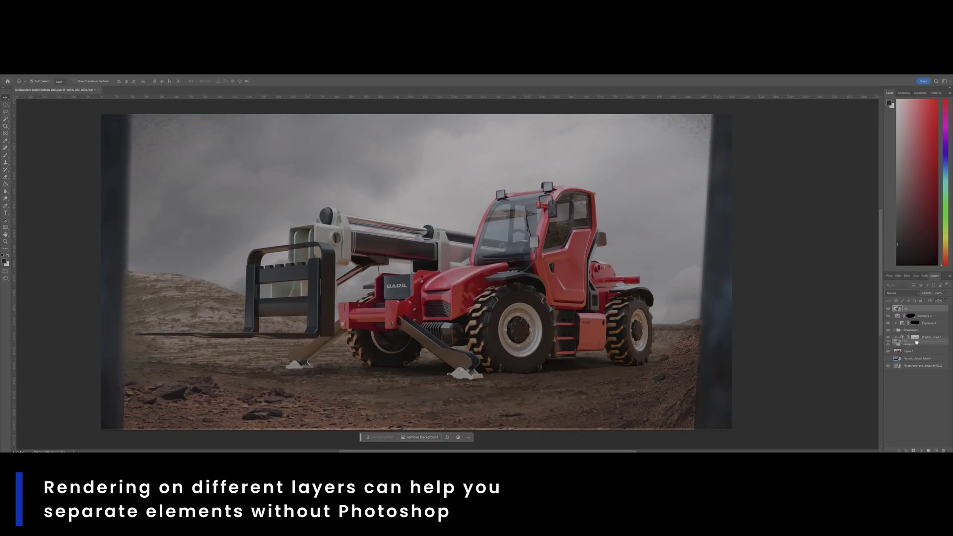
Preview blend modes on the newly placed render layer, keep Normal, and brush a layer mask to blend its ground
left_click(901, 292)
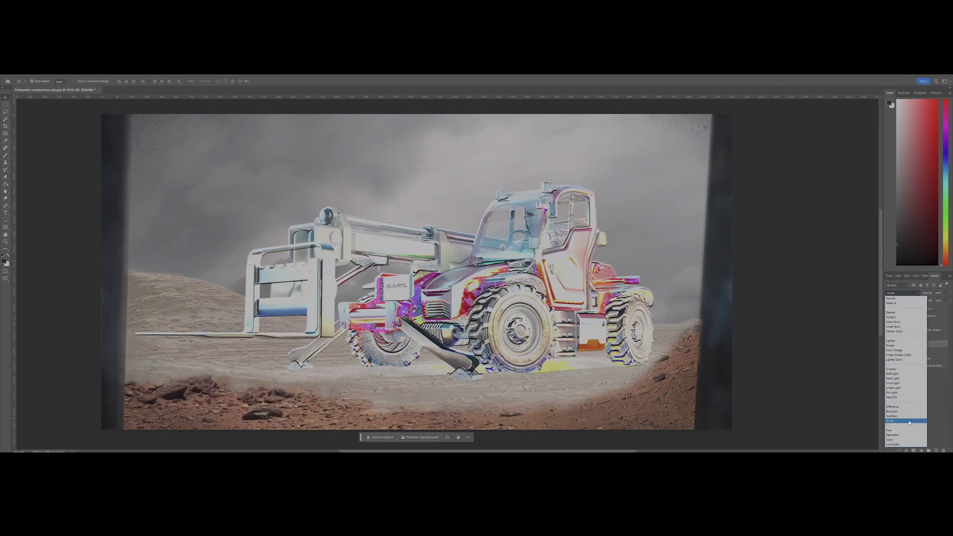
left_click(891, 299)
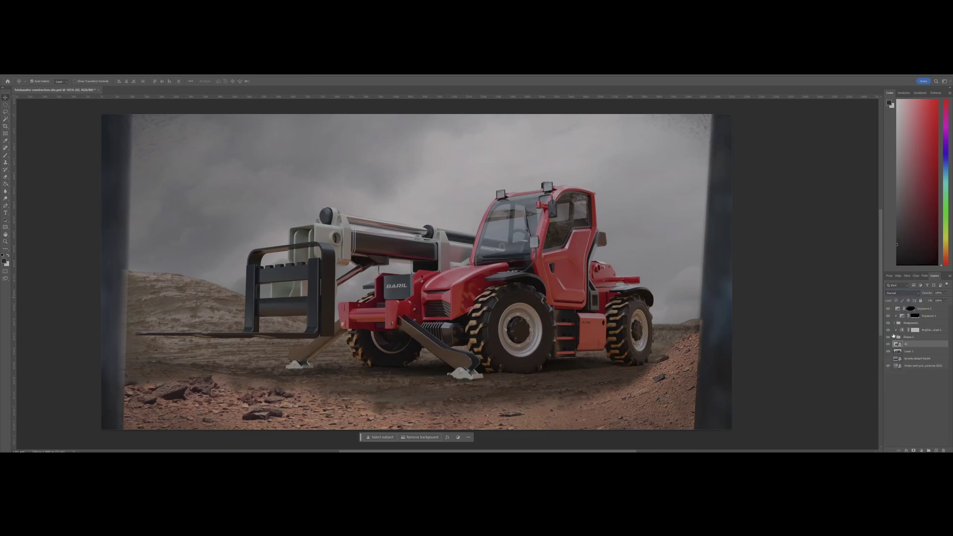
key("b")
right_click(358, 303)
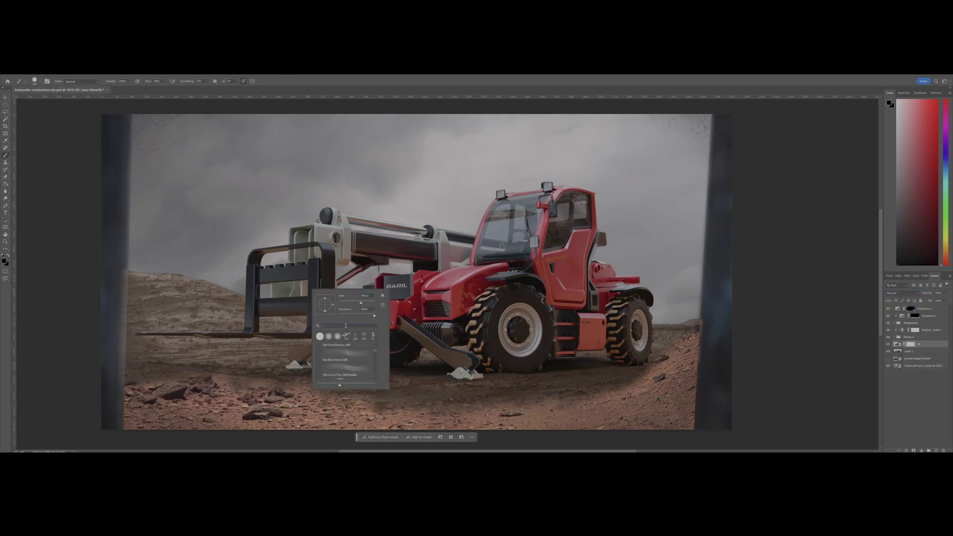
double_click(358, 356)
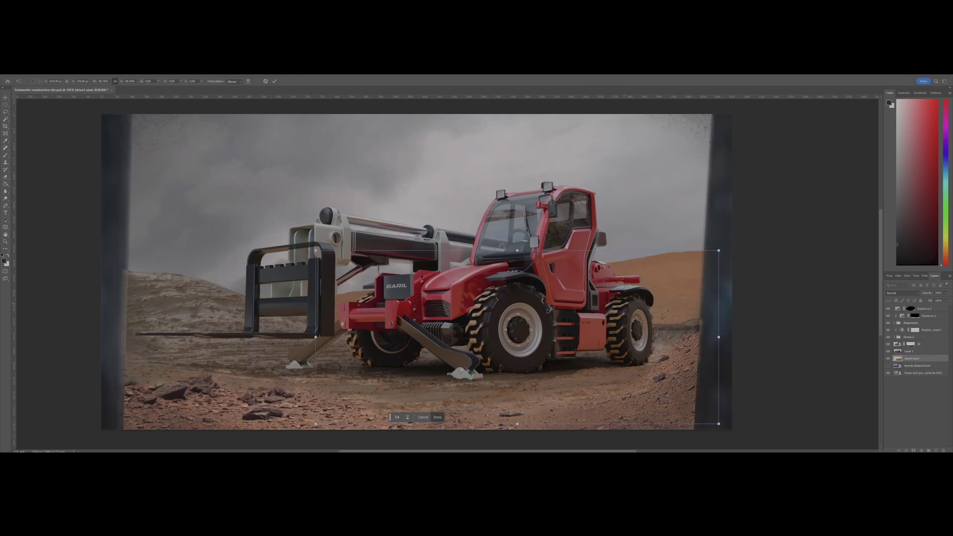
Reposition the desert sand image behind the telehandler and duplicate it, hiding the copy
key("ctrl+t")
left_click_drag(521, 347, 482, 333)
key("Return")
key("ctrl+j")
left_click(888, 351)
left_click(911, 358)
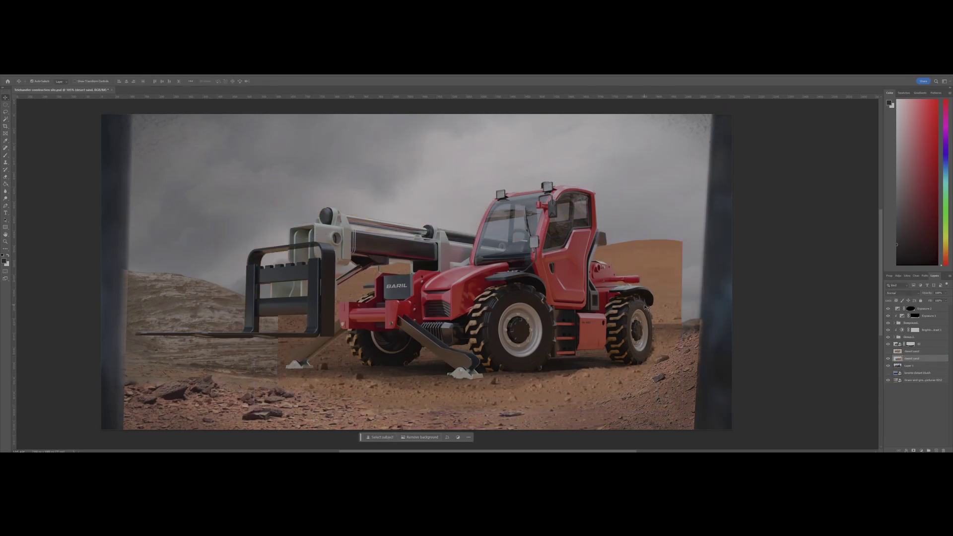
Mask the visible desert sand layer and brush away its lower ground, keeping the dune ridge
left_click_drag(911, 359, 911, 341)
key("b")
right_click(281, 366)
left_click(307, 400)
mouse_move(696, 404)
left_mouse_down()
mouse_move(494, 335)
mouse_move(308, 318)
left_mouse_up()
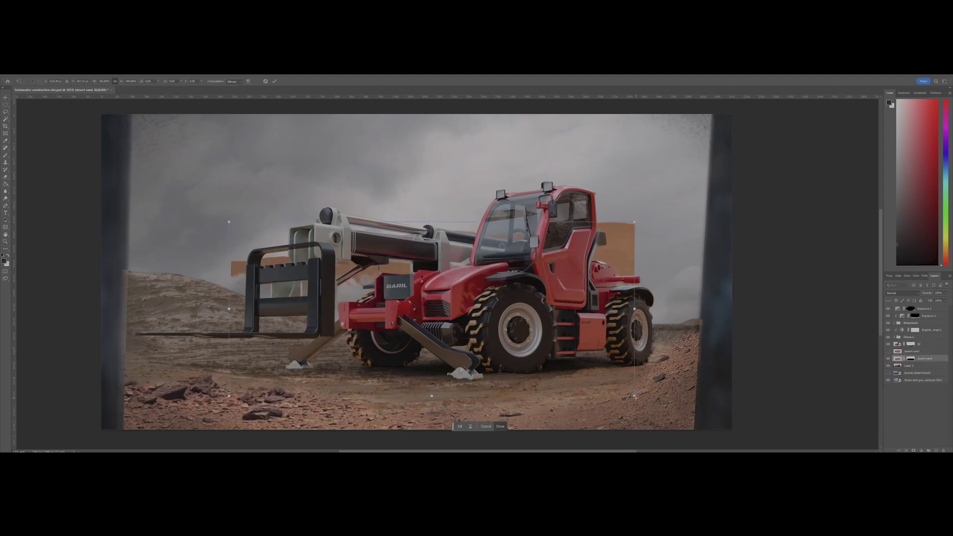
Shift the masked dune sideways with Free Transform so its ridge sits on the horizon behind the rear wheel
scroll(496, 273, "down", 3)
key("ctrl+t")
left_click(900, 293)
left_click(921, 293)
key("Return")
key("ctrl+t")
left_click_drag(628, 279, 743, 278)
key("Return")
Duplicate the masked dune and fit the copy over the hill behind the forks with Free Transform
key("ctrl+c")
key("ctrl+v")
key("ctrl+t")
left_click_drag(504, 224, 504, 283)
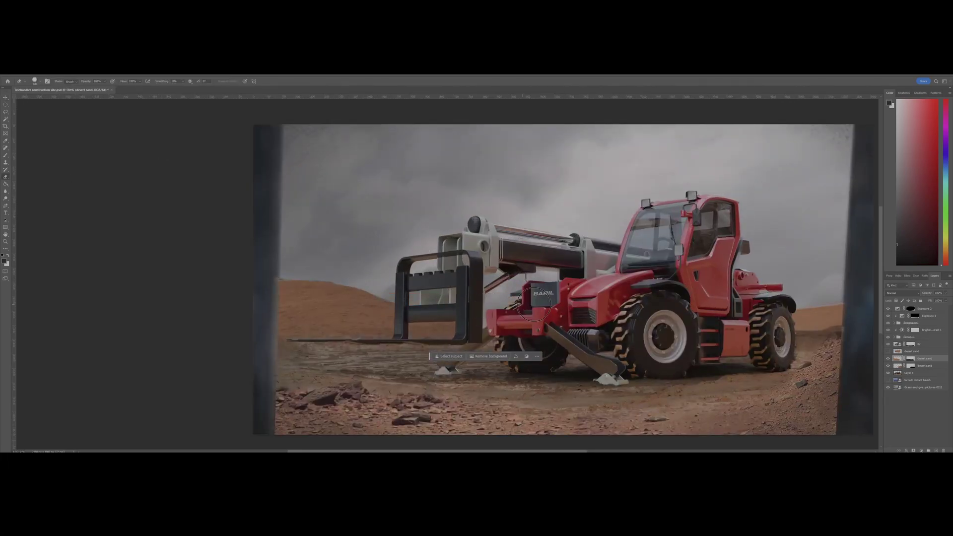
scroll(534, 304, "down", 3)
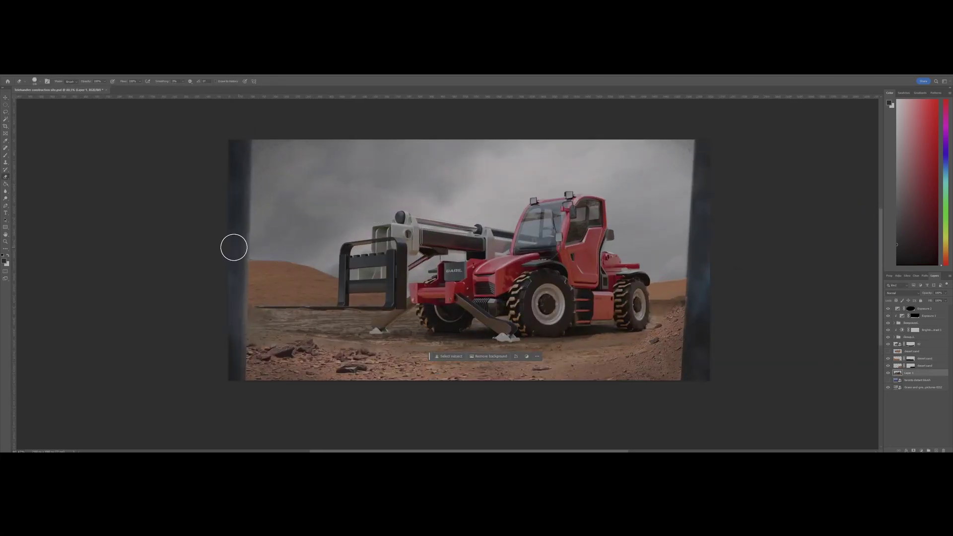
scroll(308, 257, "up", 5)
left_click(924, 358)
key("ctrl+t")
key("Return")
Choose a round brush and clean up the copied dune's layer mask along its ridge behind the forks
scroll(141, 298, "up", 2)
key("b")
right_click(247, 248)
left_click(255, 307)
left_click(255, 307)
left_click(272, 323)
left_click_drag(137, 296, 153, 302)
key("ctrl+z")
left_click(910, 359)
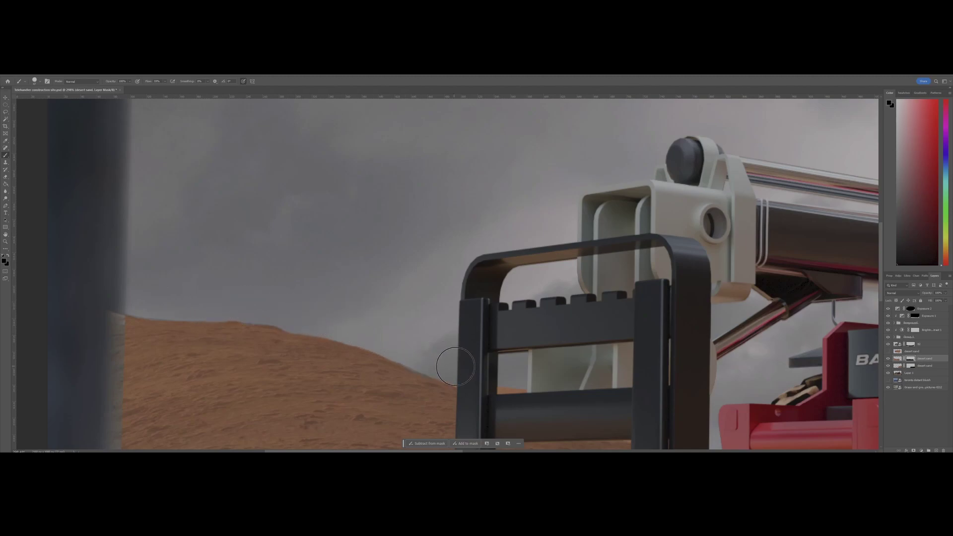
scroll(175, 230, "down", 7)
scroll(548, 308, "up", 1)
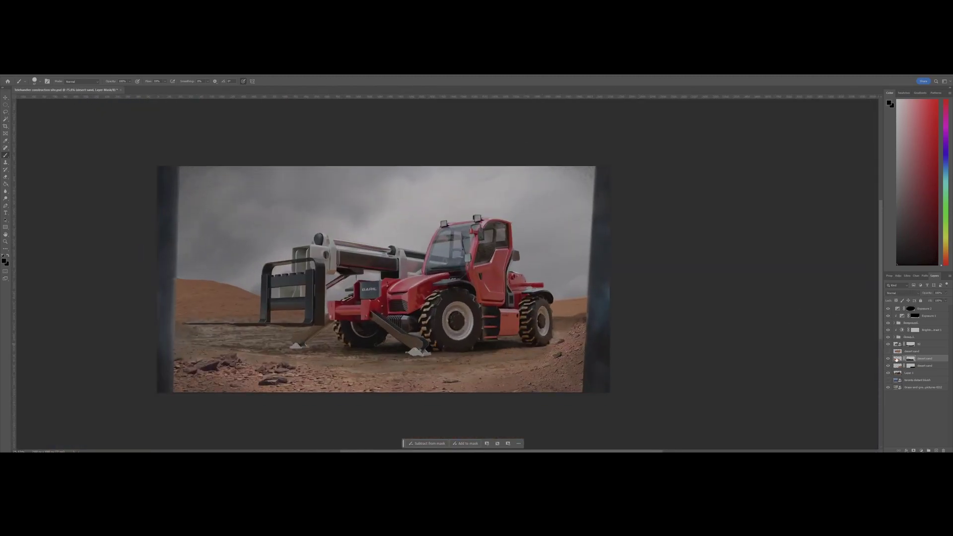
Try lowering the opacity of the dune layer behind the forks
left_click(897, 359)
left_click(946, 293)
left_click_drag(946, 299, 932, 303)
Add a Hue/Saturation adjustment to the grouped dune layers, reducing saturation and slightly raising lightness
left_click(921, 451)
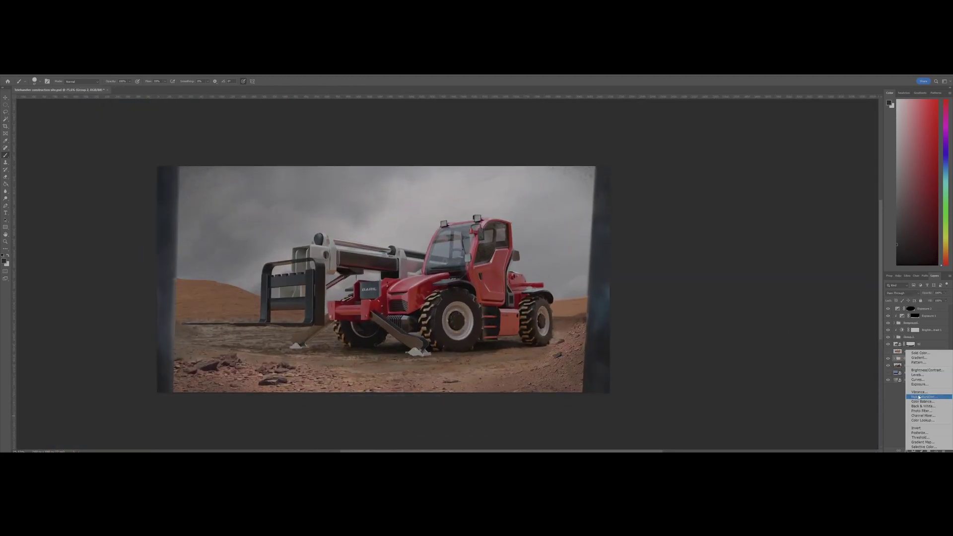
left_click(918, 397)
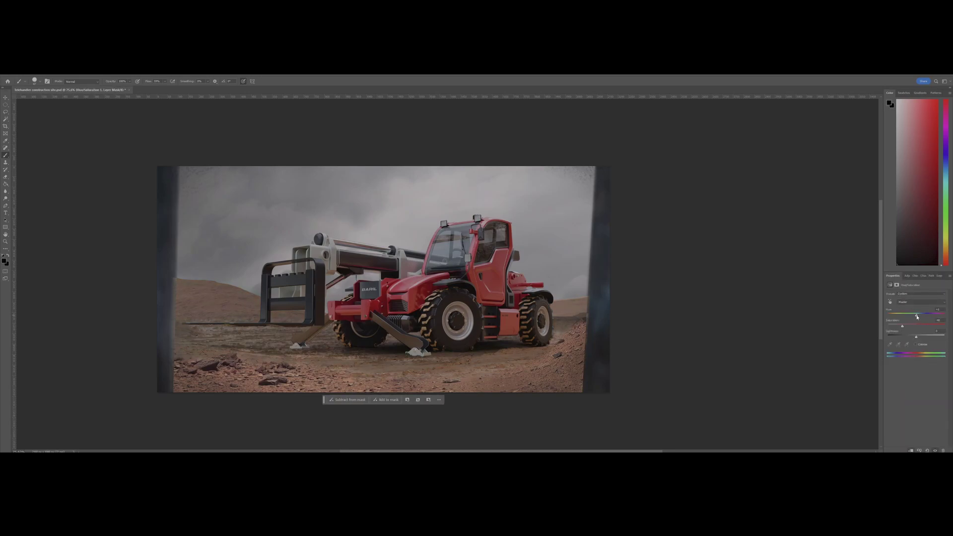
left_click_drag(915, 338, 918, 338)
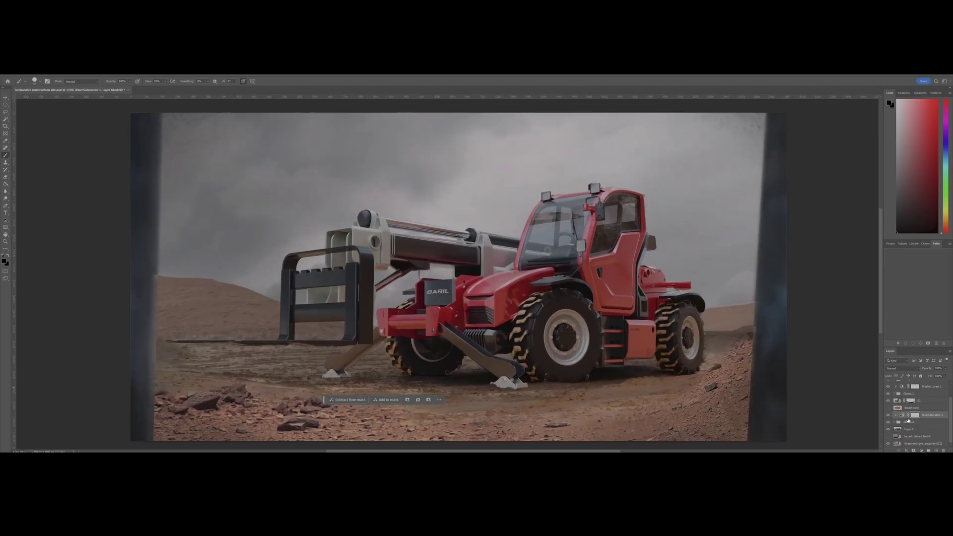
Show the spare desert sand copy, move it up the layer stack, and mask out its dune ridge with a hard brush
left_click(888, 394)
left_click(917, 393)
left_click_drag(917, 393, 917, 383)
left_click(913, 451)
right_click(404, 185)
left_click_drag(431, 200, 442, 199)
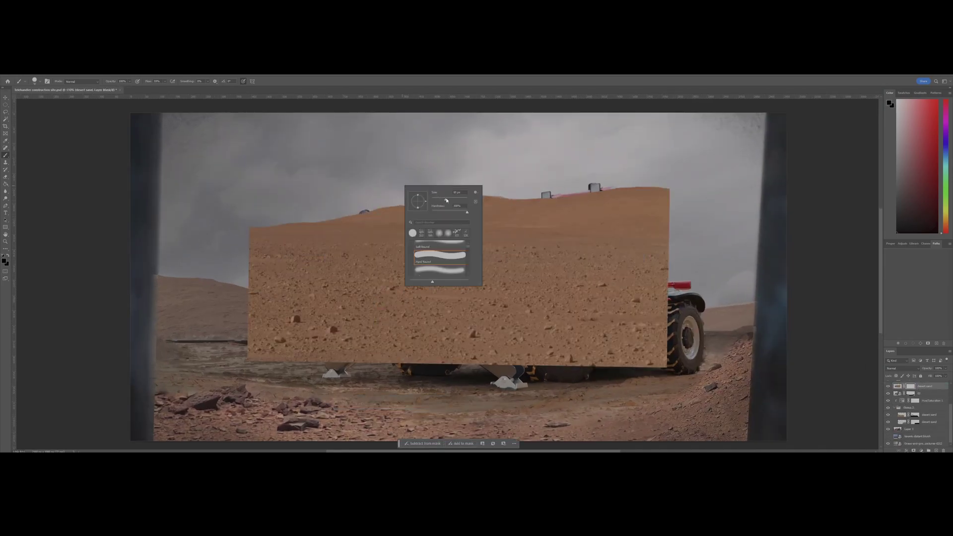
left_click_drag(662, 205, 288, 222)
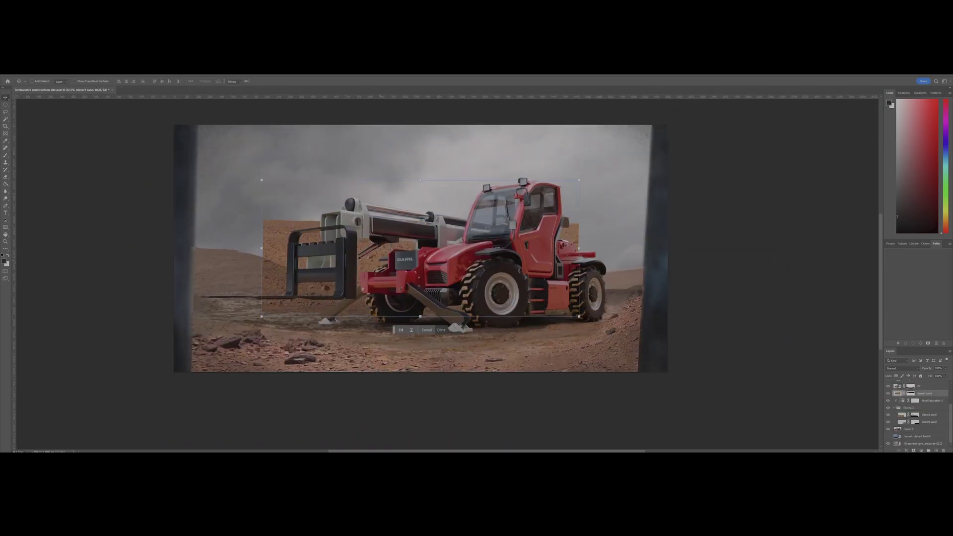
Reposition and stretch the masked desert sand across the whole ground beneath the telehandler with Free Transform
key("ctrl+t")
left_click_drag(266, 311, 440, 312)
key("Return")
key("ctrl+t")
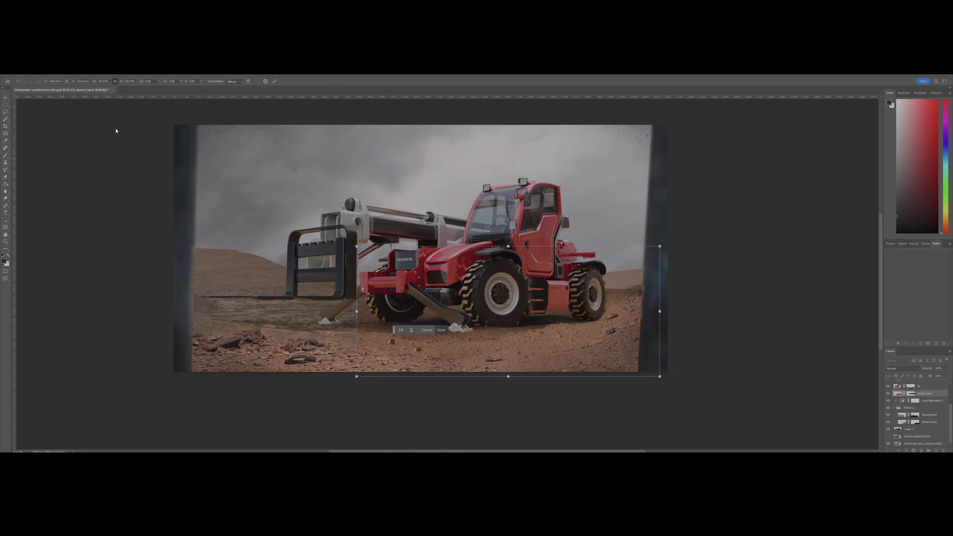
left_click_drag(356, 303, 193, 302)
left_click_drag(420, 376, 425, 341)
Add a second Hue/Saturation adjustment above the ground sand, shifting its hue and reducing its saturation
left_click(902, 368)
left_click(6, 99)
left_click(910, 393)
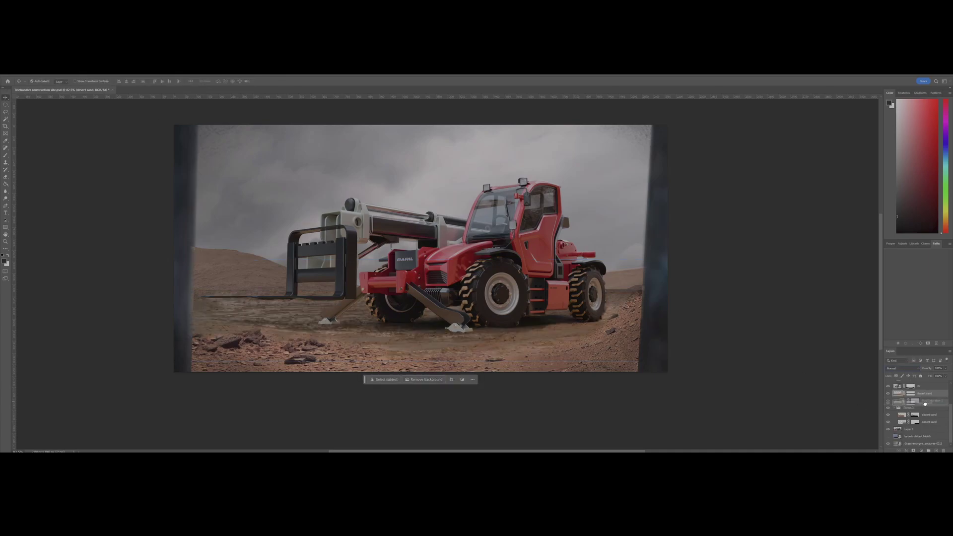
left_click(921, 450)
left_click(927, 397)
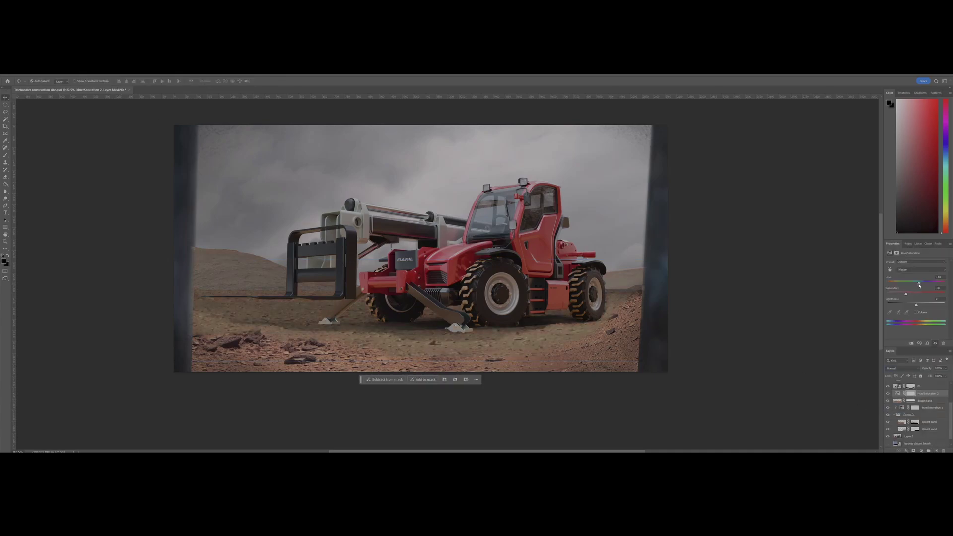
Blend the ground sand into the rocks and horizon by brushing its layer mask with a textured brush
left_click(910, 399)
key("b")
right_click(593, 309)
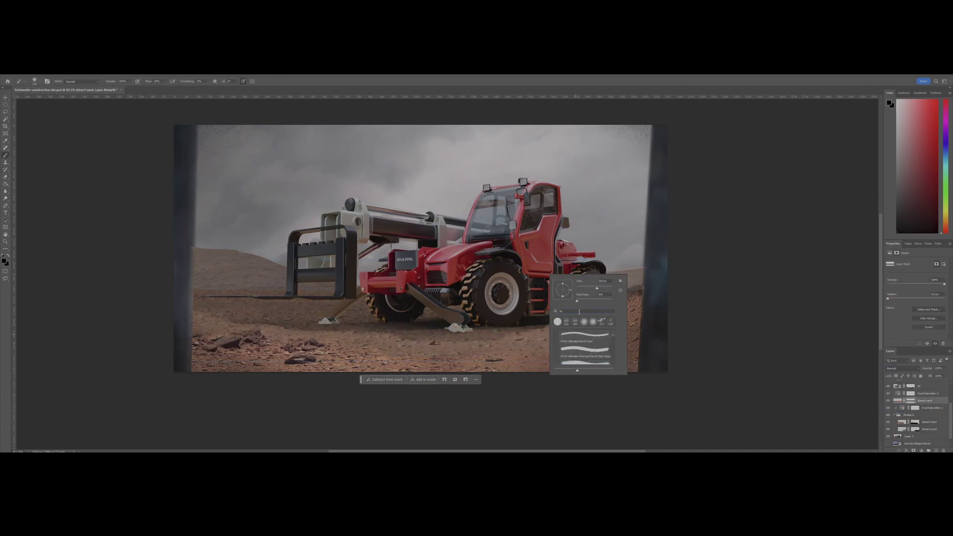
double_click(577, 337)
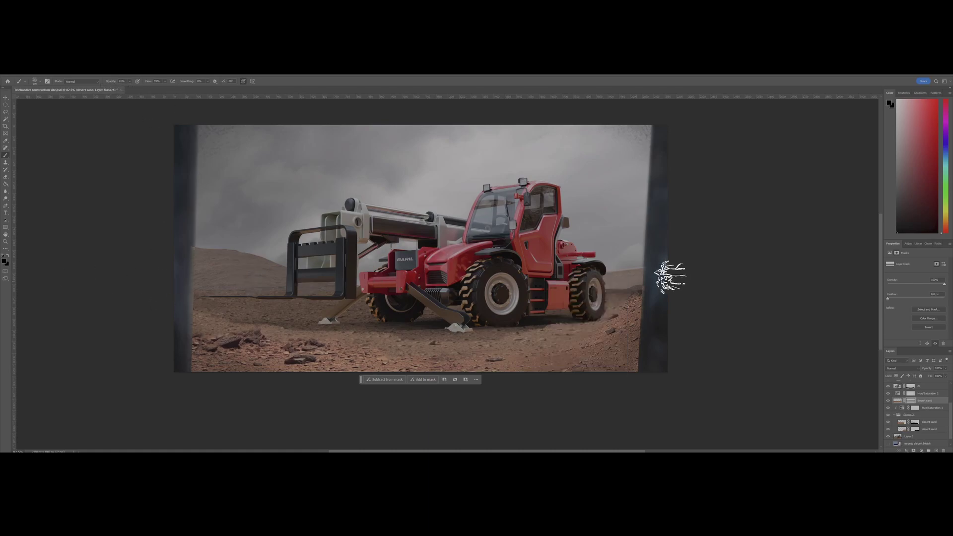
scroll(414, 382, "up", 1)
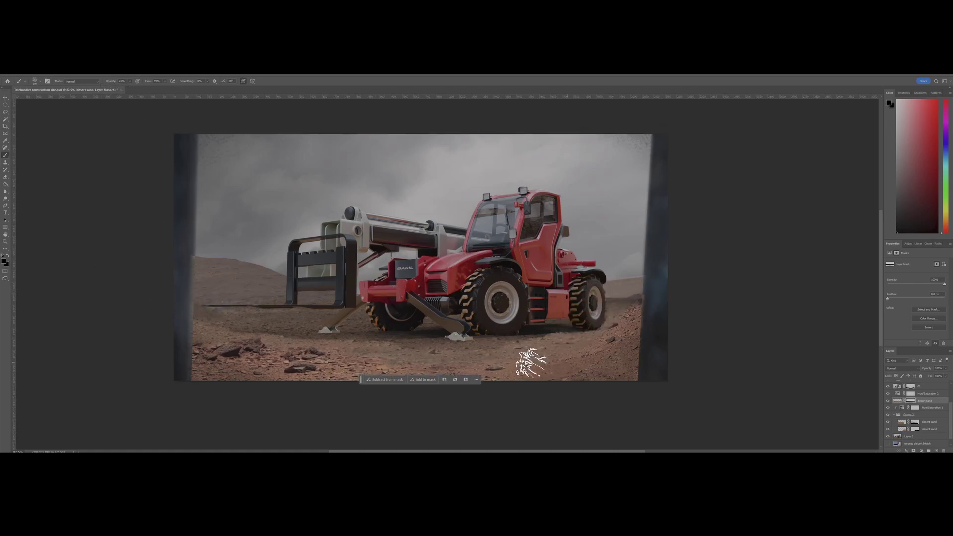
Readjust the second Hue/Saturation adjustment clipped to the ground sand and compare the image with that sand hidden and shown
left_click(926, 393)
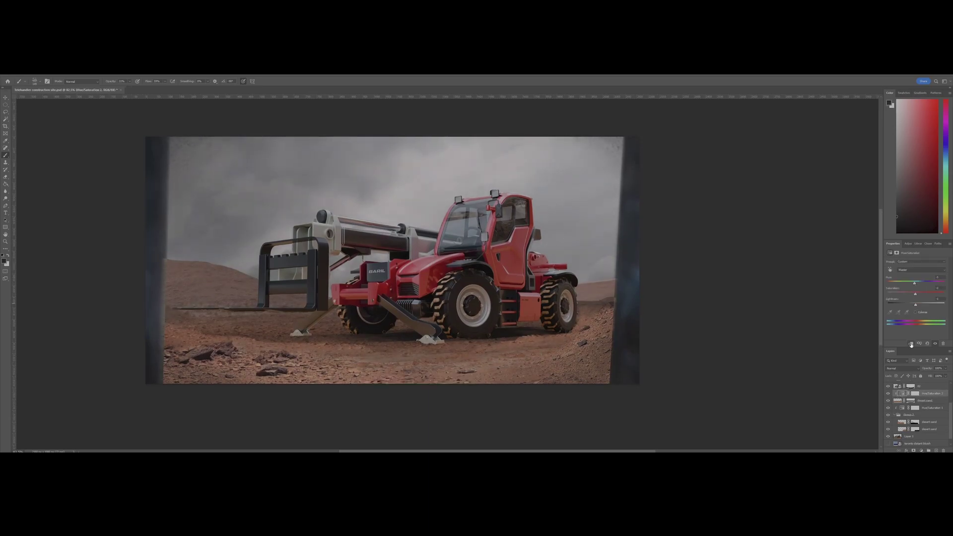
left_click(931, 407)
left_click(888, 400)
left_click(888, 401)
scroll(918, 407, "down", 1)
Refine the ground sand's layer mask with a textured brush at a changed opacity, alternating between hiding and revealing sand
left_click(910, 393)
right_click(541, 324)
left_click(129, 81)
left_click_drag(132, 89, 138, 90)
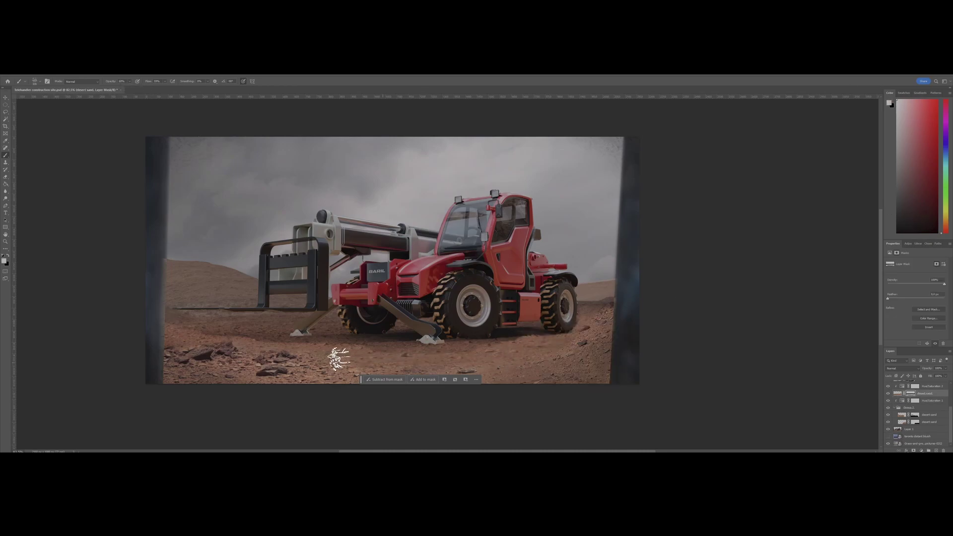
key("x")
scroll(576, 283, "up", 2)
Scale and position the cloudy blue sky and the hazy mountain range as the backdrop behind the telehandler
left_click(923, 443)
left_click_drag(545, 286, 534, 284)
scroll(465, 219, "down", 5)
left_click_drag(619, 344, 679, 392)
left_click_drag(497, 248, 487, 207)
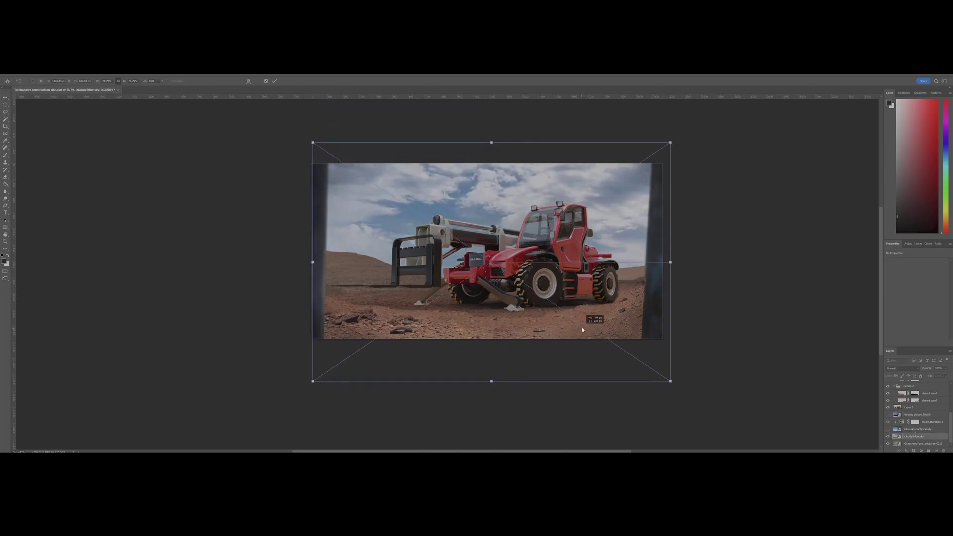
left_click_drag(582, 330, 584, 286)
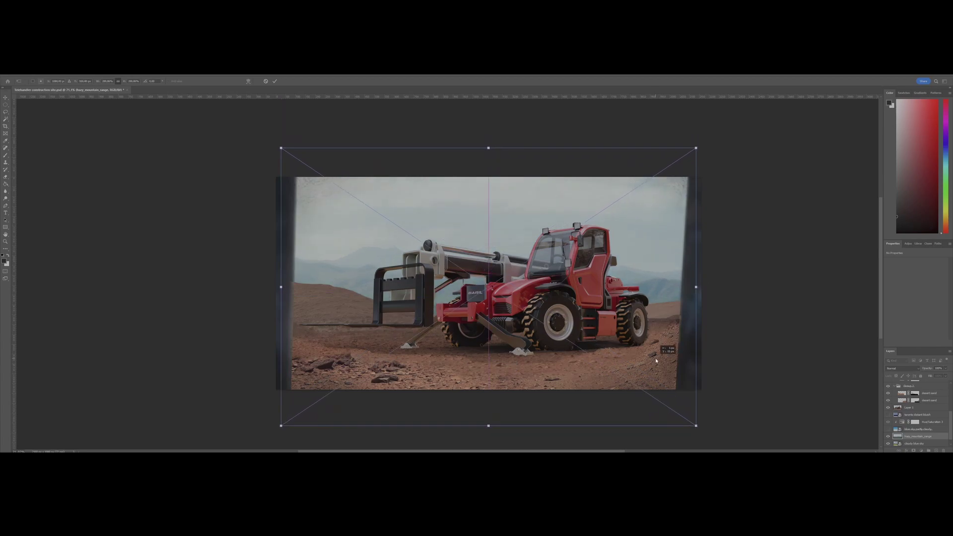
Refine the telehandler render's layer mask around the forks with the Brush
left_click(910, 419)
scroll(316, 289, "up", 4)
left_click(6, 155)
right_click(472, 239)
mouse_move(340, 292)
left_mouse_down()
mouse_move(307, 286)
mouse_move(300, 318)
left_mouse_up()
scroll(317, 277, "down", 4)
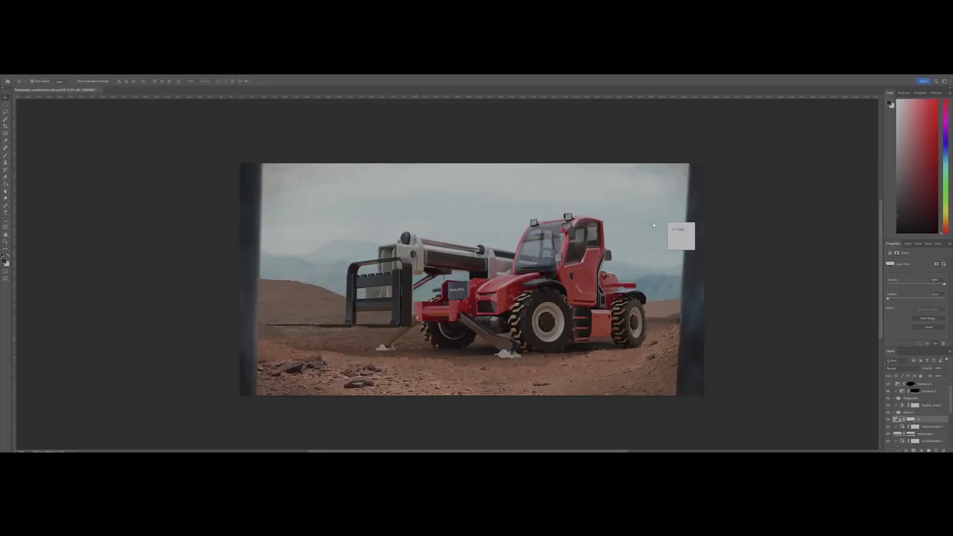
Place another render image at the top of the layer stack and erase it everywhere except over the two side pillars
left_click_drag(653, 225, 654, 226)
key("Return")
left_click_drag(918, 419, 915, 381)
key("e")
left_click(317, 342)
key("Return")
mouse_move(317, 342)
left_mouse_down()
mouse_move(502, 332)
mouse_move(664, 306)
mouse_move(581, 398)
left_mouse_up()
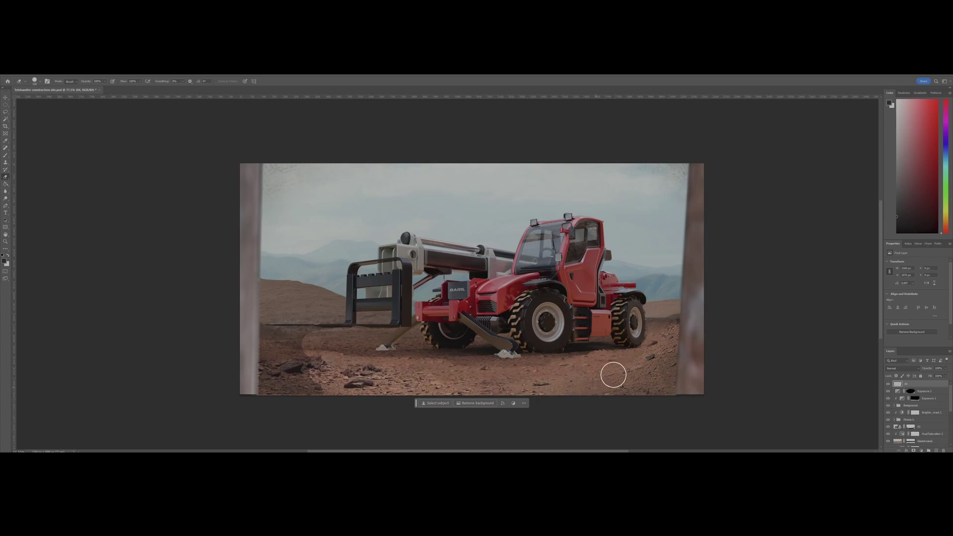
mouse_move(360, 341)
left_mouse_down()
mouse_move(275, 369)
mouse_move(306, 353)
left_mouse_up()
key("v")
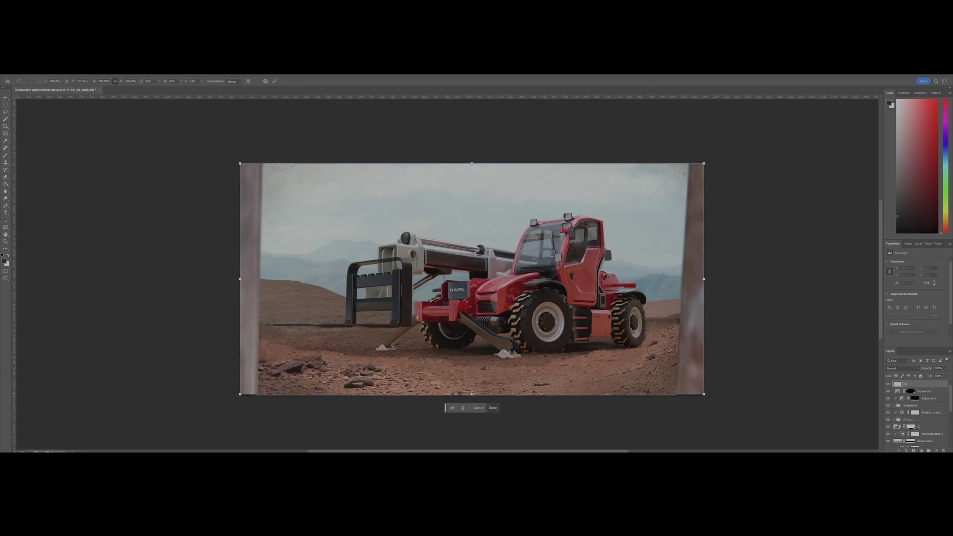
Compare the background with one lower layer hidden and shown, and select the hazy mountain range layer
key("ctrl+bracketleft")
scroll(754, 341, "up", 1)
scroll(918, 412, "down", 8)
left_click(887, 401)
left_click(888, 401)
scroll(892, 409, "up", 4)
left_click(919, 407)
left_click(404, 233)
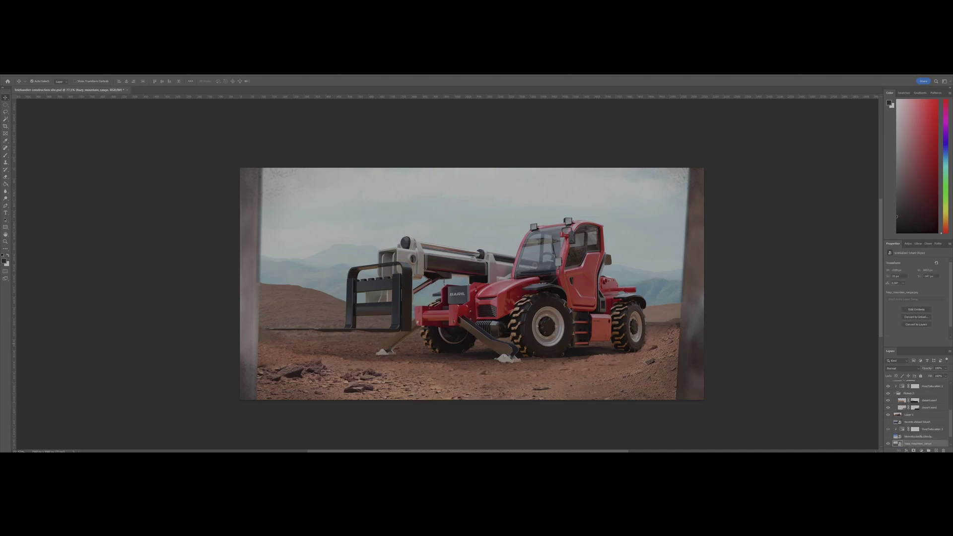
key("Return")
Add a layer mask to the telehandler render, delete the redundant layer beneath it and prepare a brush for the mask
left_click_drag(917, 422, 896, 401)
left_click(897, 401)
right_click(910, 408)
left_click(916, 378)
left_click(912, 400)
left_click(913, 450)
left_click(911, 407)
left_click(888, 408)
key("Delete")
key("b")
right_click(561, 275)
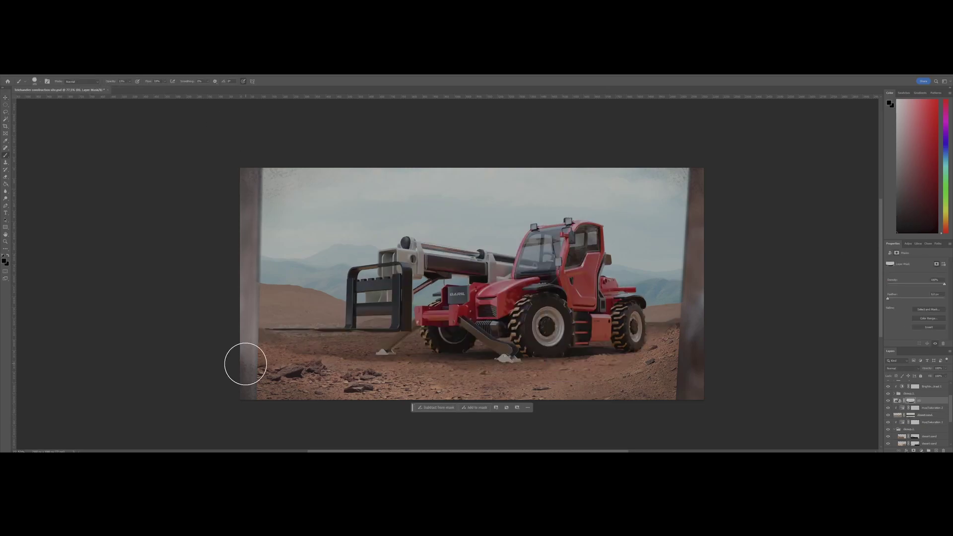
Recolour the distant dunes to blue-grey by shifting the hue and lowering the saturation in their Hue/Saturation adjustment
scroll(887, 431, "down", 1)
left_click(888, 408)
left_click(887, 408)
left_click(928, 409)
left_click(894, 400)
left_click(902, 394)
left_click_drag(916, 282, 917, 306)
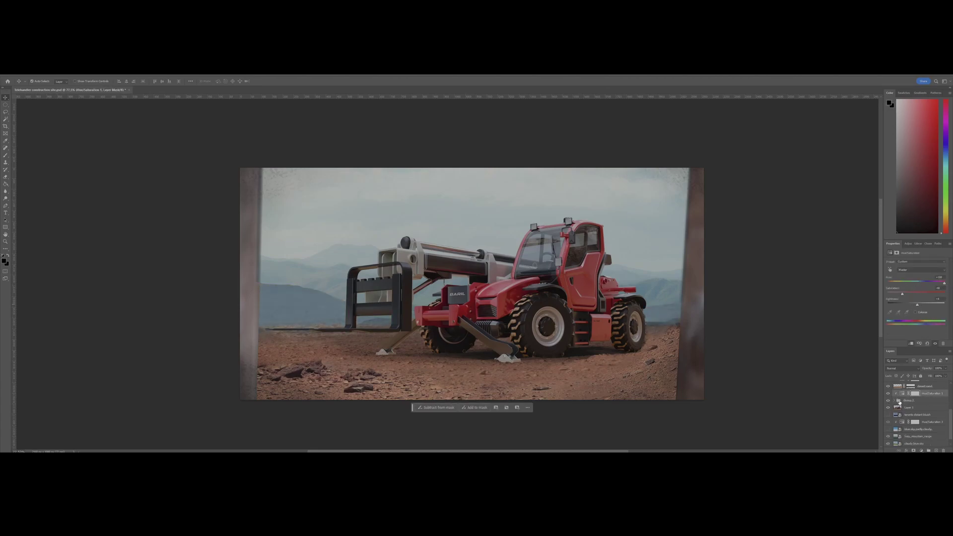
Reduce the opacity of the distant dunes group and touch up Layer 1 with the Eraser
left_click(900, 400)
left_click(946, 368)
left_click_drag(945, 376, 940, 376)
left_click(272, 288)
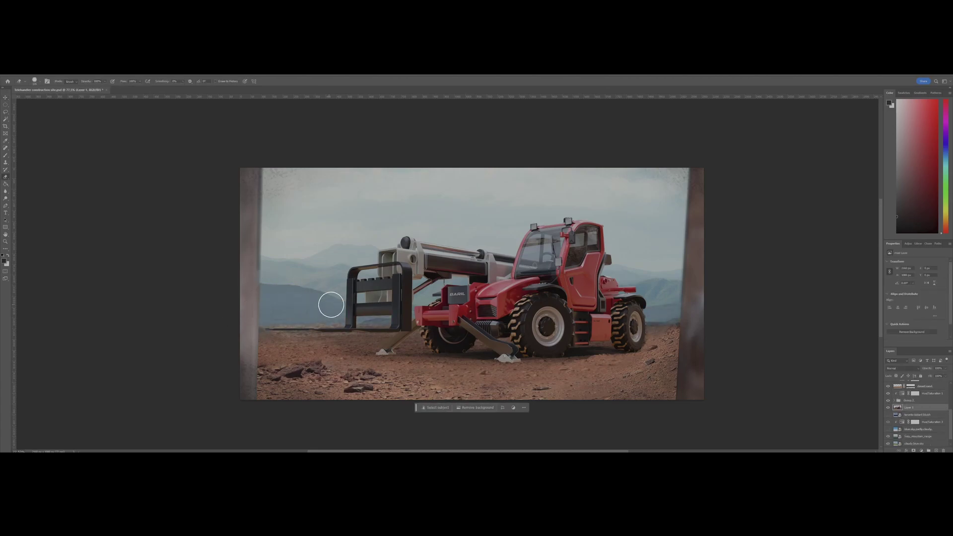
left_click(918, 400)
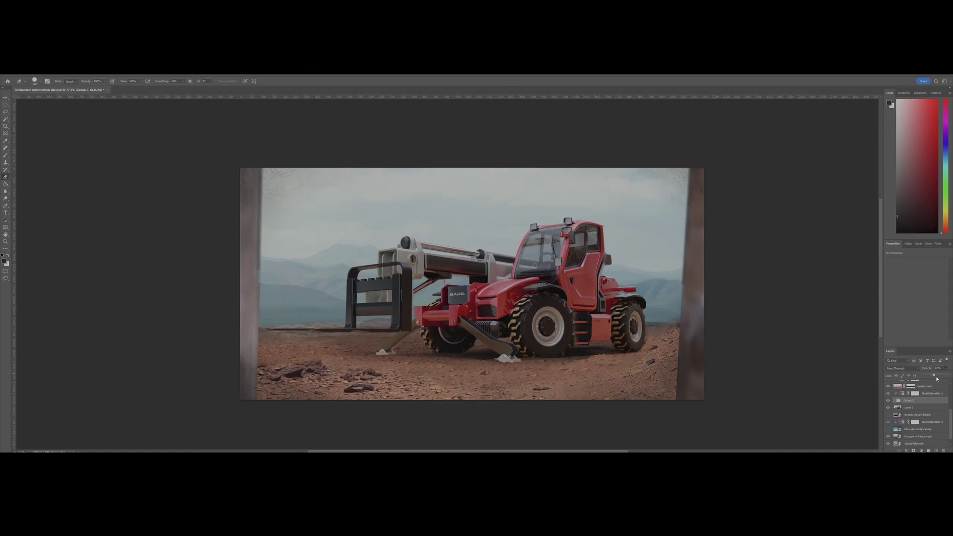
Fine-tune the distant dunes' Hue/Saturation adjustment and readjust the group's opacity so they match the mountains
left_click(902, 393)
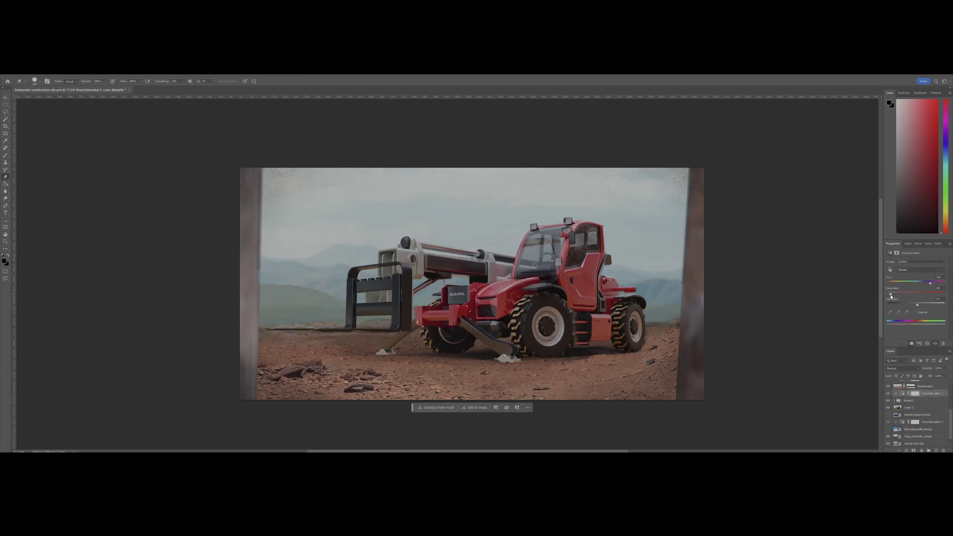
left_click_drag(892, 296, 919, 307)
left_click(895, 408)
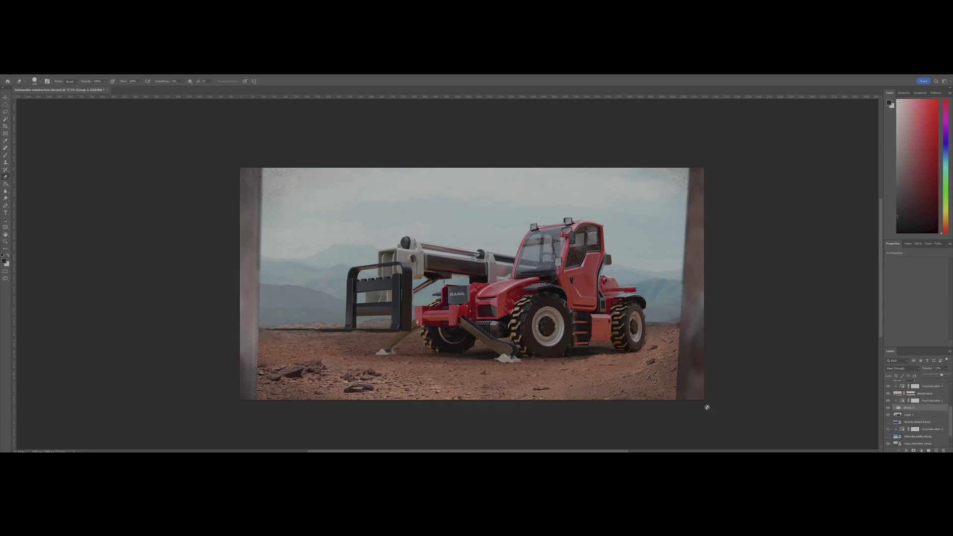
Delete the unused sky and desert images and their leftover Hue/Saturation adjustment near the bottom of the layer stack
scroll(711, 409, "down", 1)
left_click(915, 431)
left_click(915, 443)
key("Delete")
left_click(888, 436)
key("ctrl+z")
left_click(887, 436)
left_click(927, 430)
left_click(915, 436)
key("Delete")
left_click(915, 437)
key("Delete")
key("Delete")
Select all the remaining composite layers and combine them into a single group
scroll(916, 432, "up", 5)
left_click(922, 385, "shift")
key("ctrl+g")
Add a Curves adjustment above the main group and shape the RGB and individual colour channel curves
left_click(921, 450)
left_click(919, 392)
left_click_drag(913, 306, 904, 315)
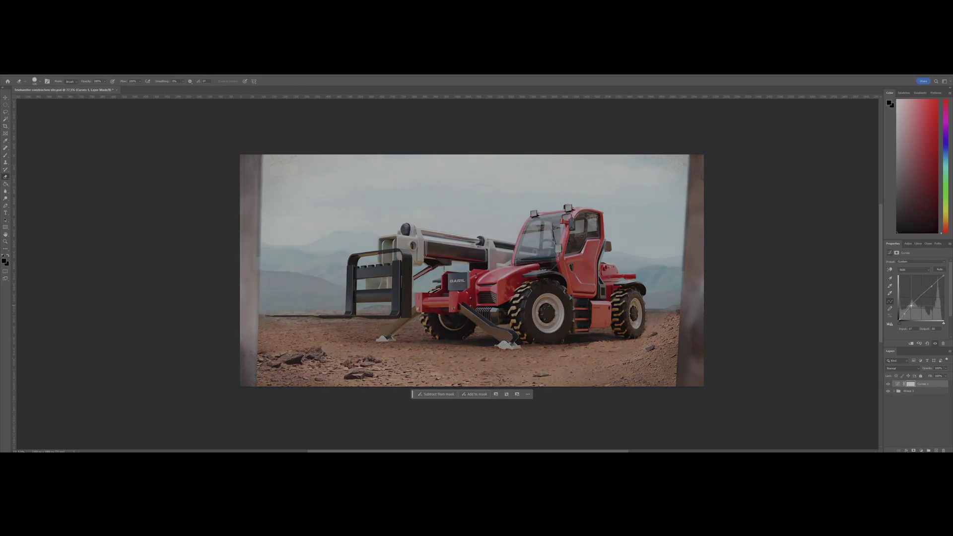
left_click(912, 415)
left_click(897, 385)
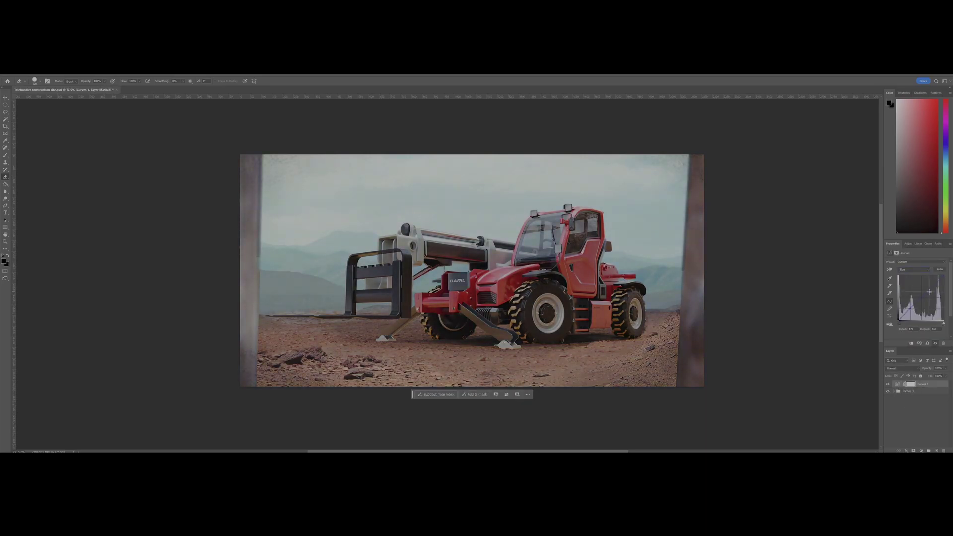
Add a darkening Exposure adjustment above the main group and limit it to the image's lower edge with a gradient mask
left_click(921, 450)
left_click(915, 366)
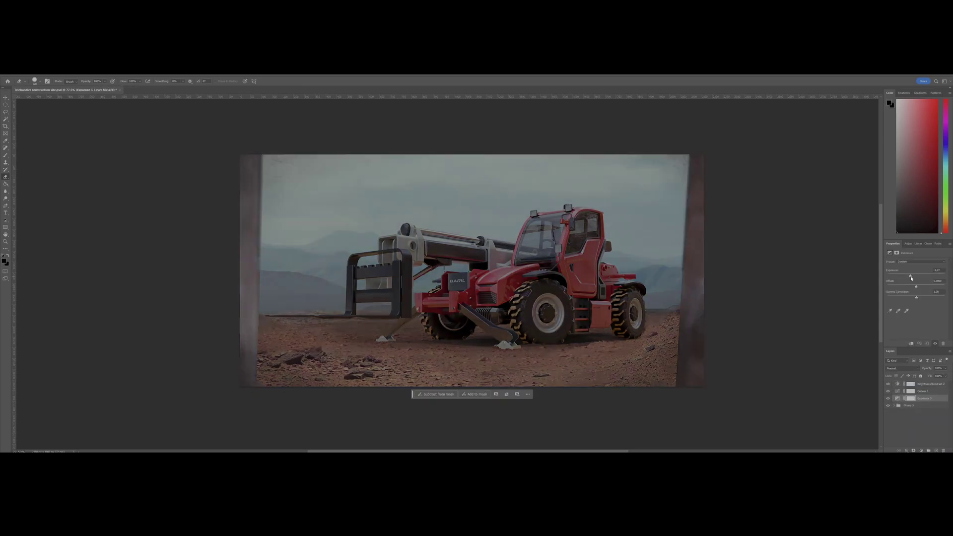
right_click(5, 184)
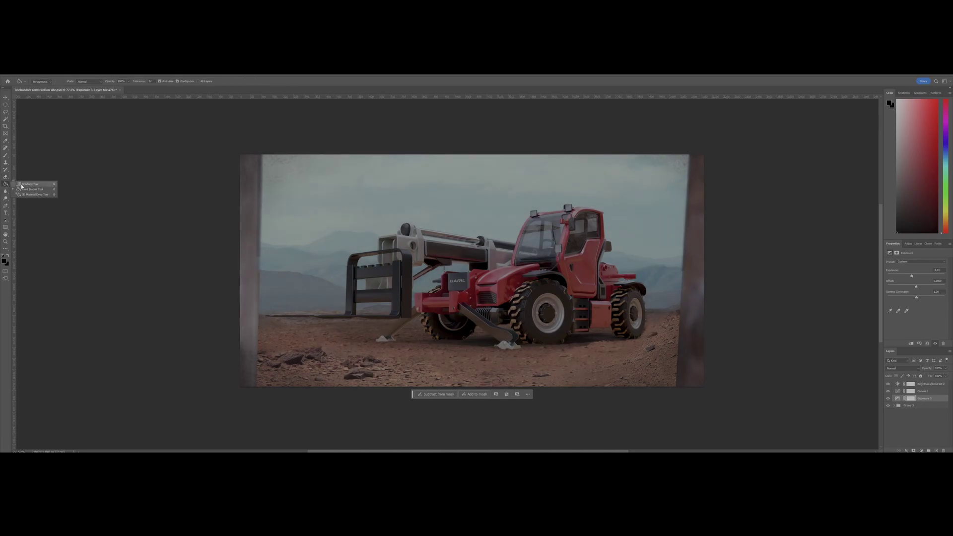
left_click(924, 330)
left_click_drag(459, 422, 471, 309)
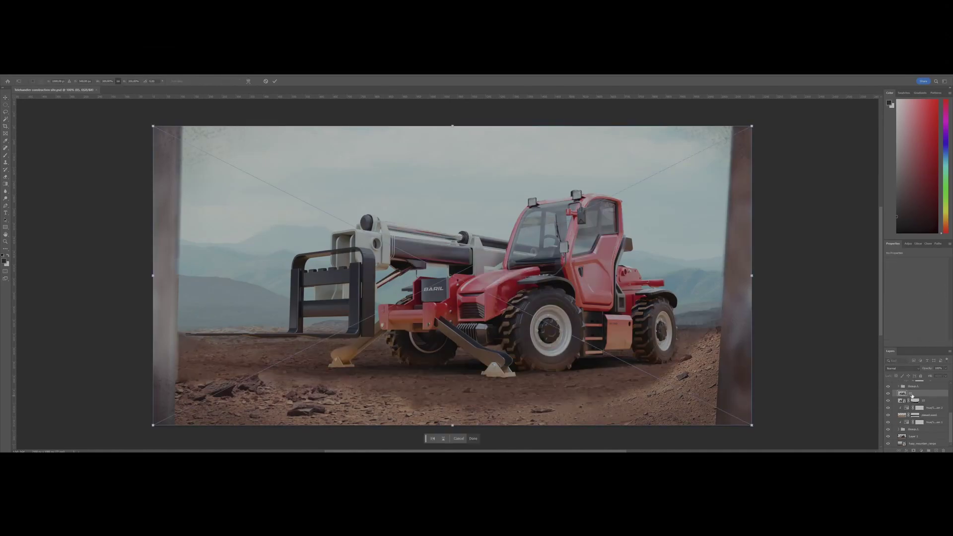
Swap in the newly placed telehandler render by deleting the old render layer, and select an adjustment mask for brushing
left_click(887, 401)
key("Delete")
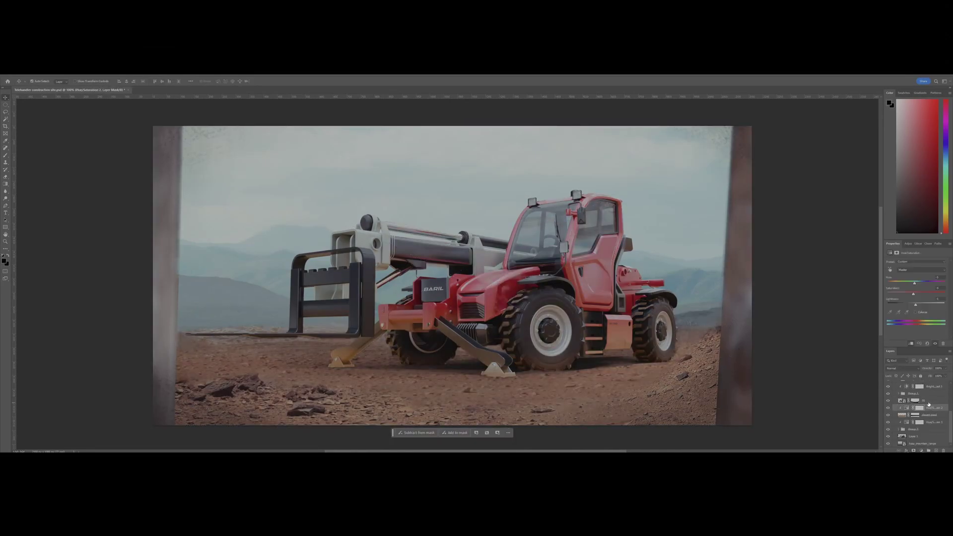
scroll(497, 376, "up", 15)
left_click(915, 415)
key("b")
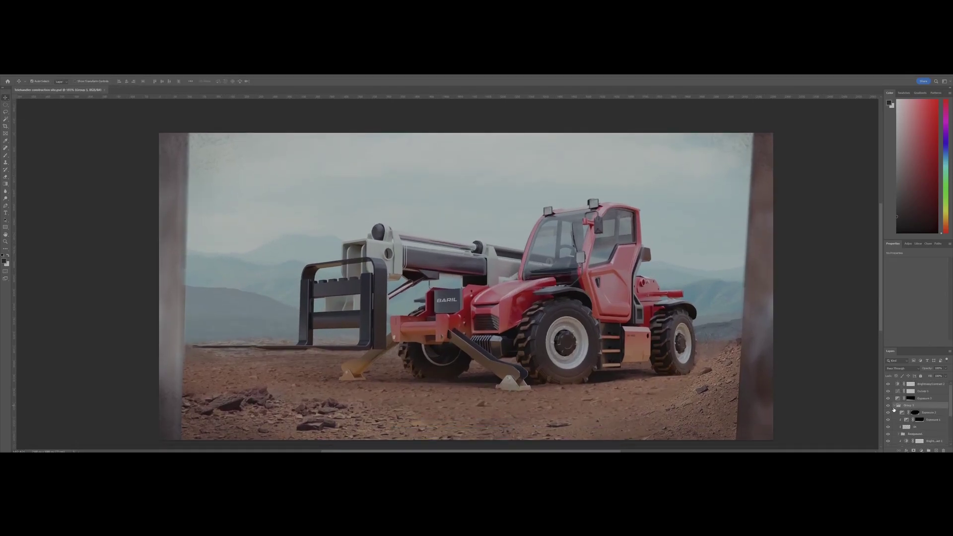
Add a Hue/Saturation adjustment above the main group, slightly lowering saturation and lightness, and save the document
left_click(921, 450)
left_click(923, 396)
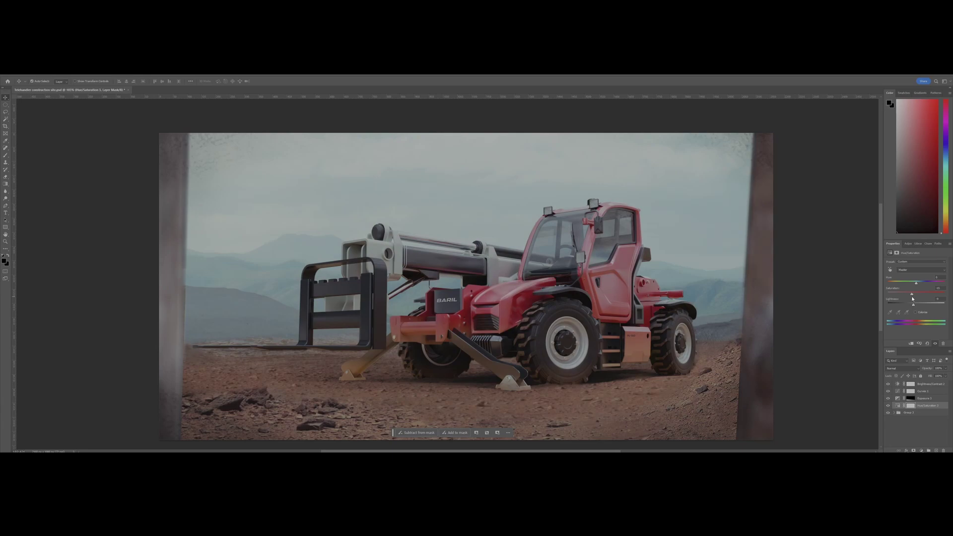
left_click(824, 286)
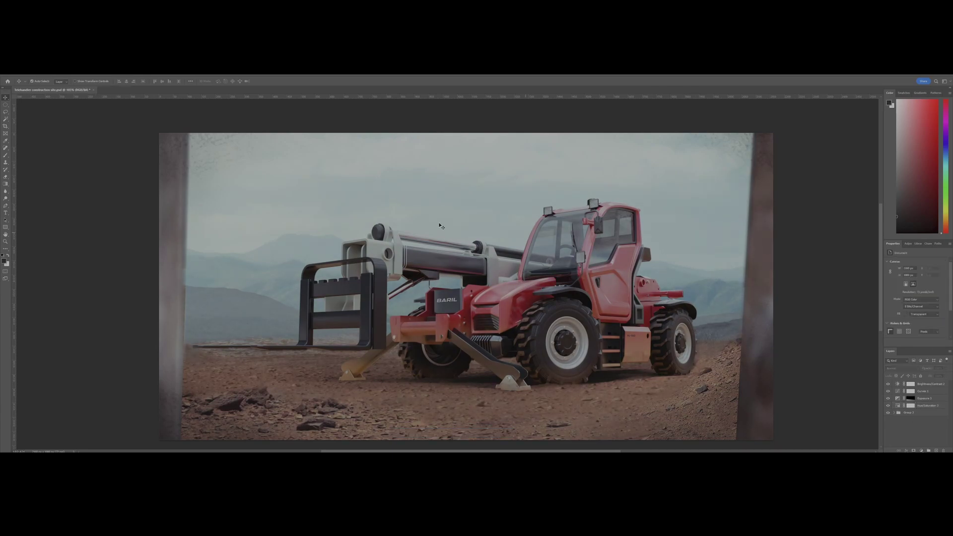
key("ctrl+s")
scroll(644, 287, "down", 1)
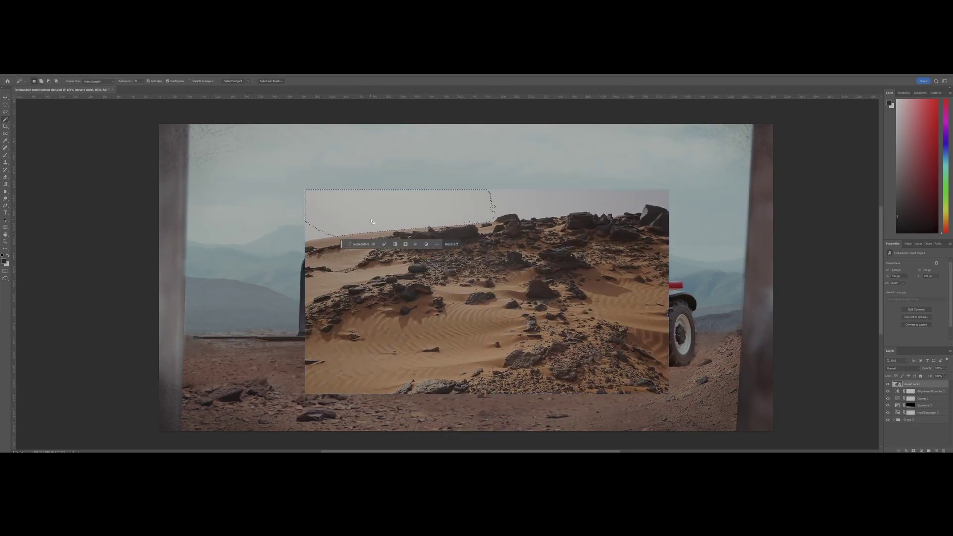
Remove the sky from the placed desert rocks image by deleting Magic Wand selections
left_click(525, 214)
key("Delete")
left_click(598, 201)
key("Delete")
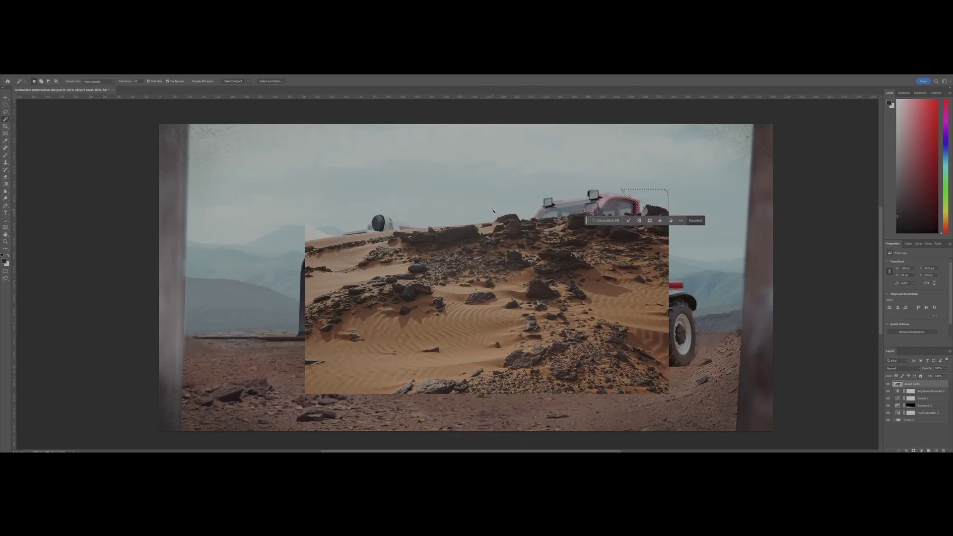
key("Delete")
key("ctrl+d")
key("e")
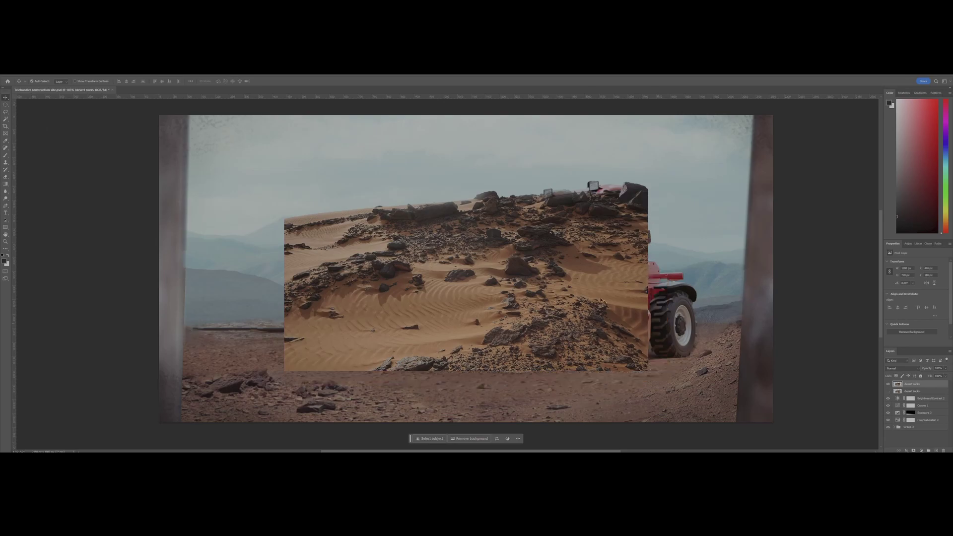
Move the desert rocks layer down the stack into the main group, beneath the telehandler render
left_click_drag(913, 420, 914, 429)
left_click_drag(914, 391, 922, 435)
left_click_drag(919, 398, 919, 403)
Scale and position the desert rocks on the horizon behind the telehandler's rear wheel with Free Transform
key("ctrl+t")
left_click_drag(515, 271, 564, 337)
left_click_drag(744, 246, 600, 304)
left_click_drag(491, 365, 663, 343)
left_click_drag(772, 404, 709, 368)
left_click_drag(632, 332, 670, 342)
left_click_drag(593, 291, 607, 298)
key("Return")
Add a layer mask to the desert rocks and brush their edges into the surrounding ground
key("b")
left_click(913, 450)
right_click(653, 300)
key("Escape")
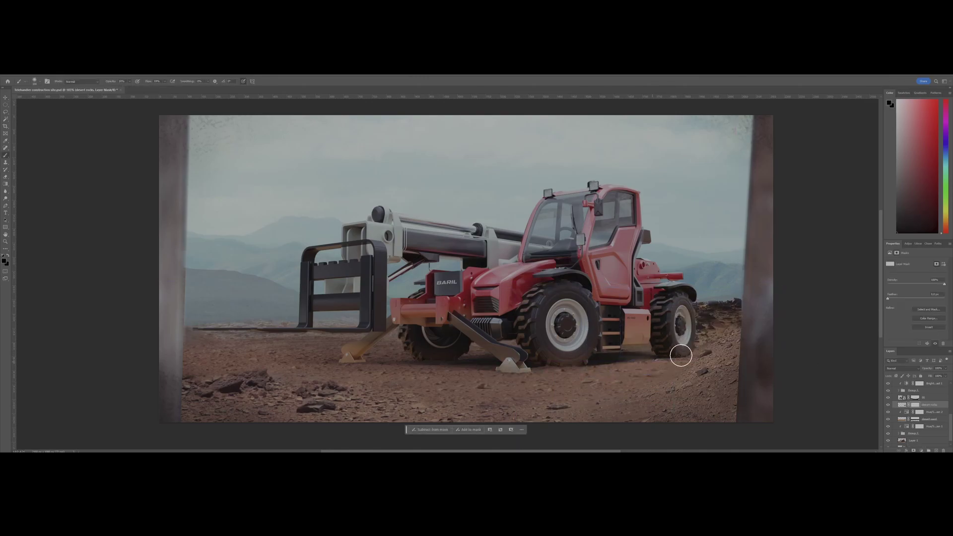
key("ctrl+t")
key("Escape")
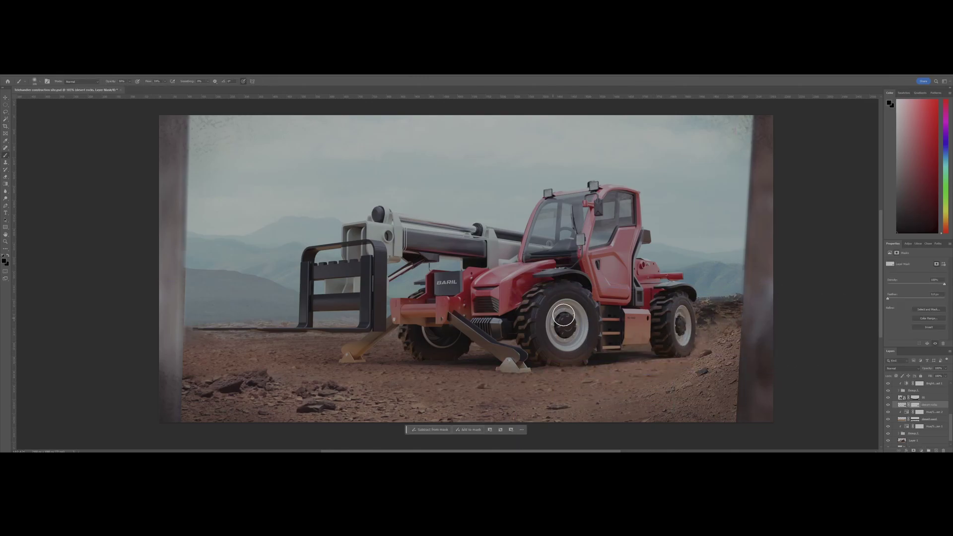
Mask out the sky and outer sand of the placed empty beach image, keeping the central tyre tracks
scroll(551, 318, "down", 3)
right_click(615, 256)
key("Escape")
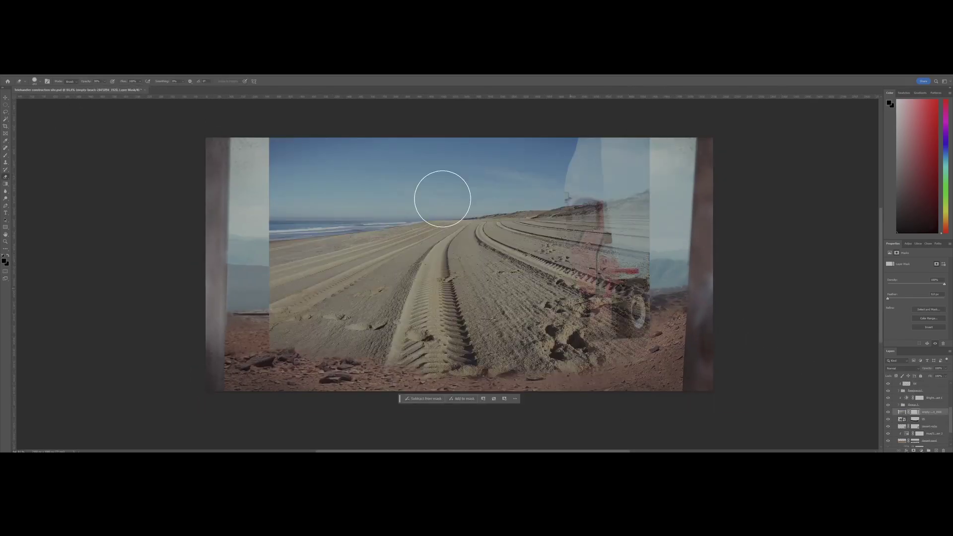
mouse_move(301, 149)
left_mouse_down()
mouse_move(313, 380)
mouse_move(550, 159)
mouse_move(619, 208)
mouse_move(683, 364)
left_mouse_up()
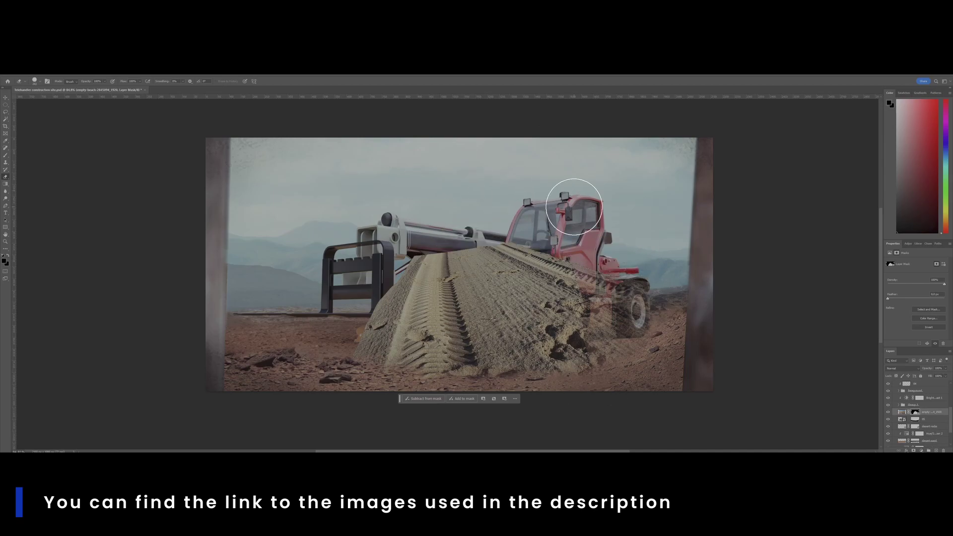
Rotate, flatten and stretch the beach tyre tracks across the ground beneath the telehandler with Free Transform
key("ctrl+t")
left_click_drag(565, 214, 639, 286)
left_click_drag(405, 386, 218, 319)
scroll(547, 286, "down", 5)
left_click_drag(639, 286, 701, 293)
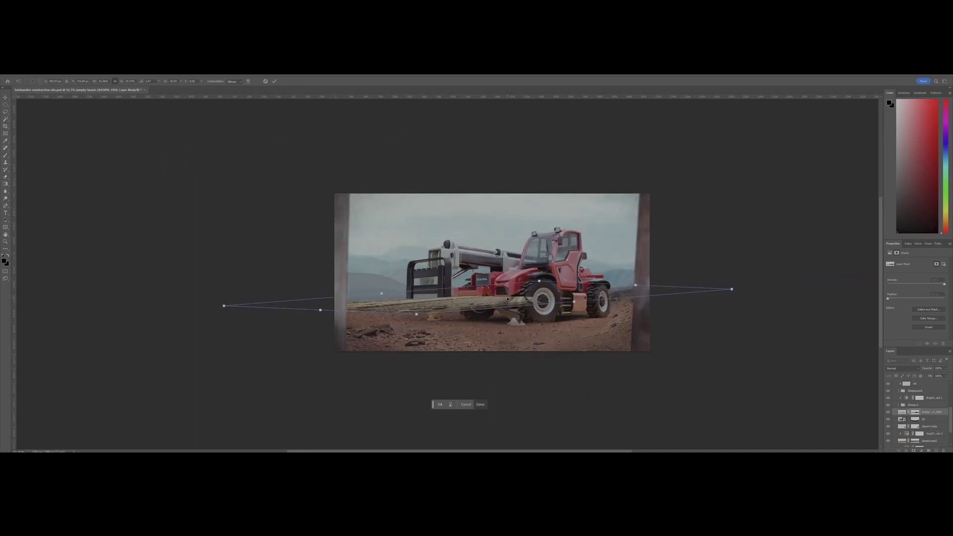
key("Return")
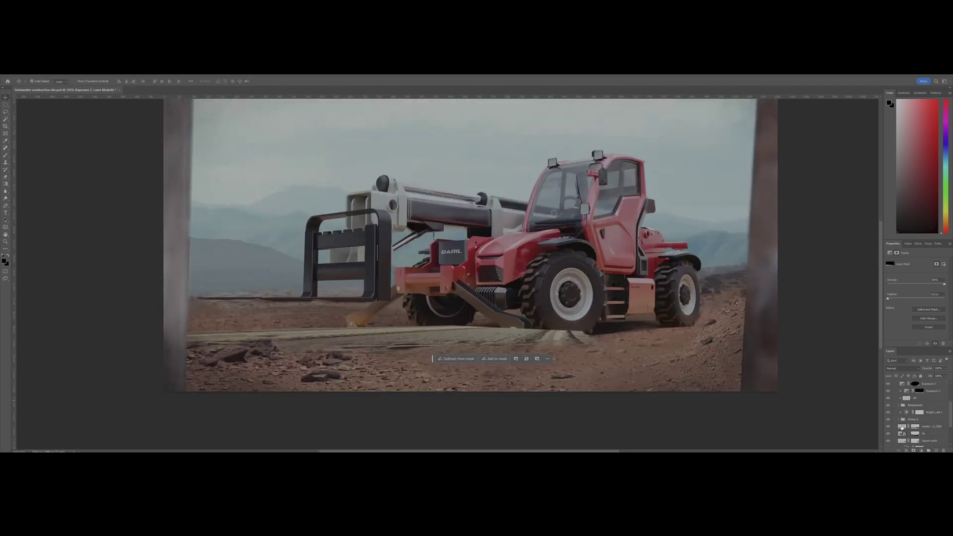
Move the beach tyre tracks slightly lower on the ground with Free Transform
left_click(902, 427)
key("ctrl+t")
left_click_drag(447, 349, 443, 360)
key("Return")
Paint on the tyre tracks' layer mask to hide the excess sand around the front wheel and stabilizer feet
key("b")
left_click(914, 426)
left_click_drag(560, 351, 410, 353)
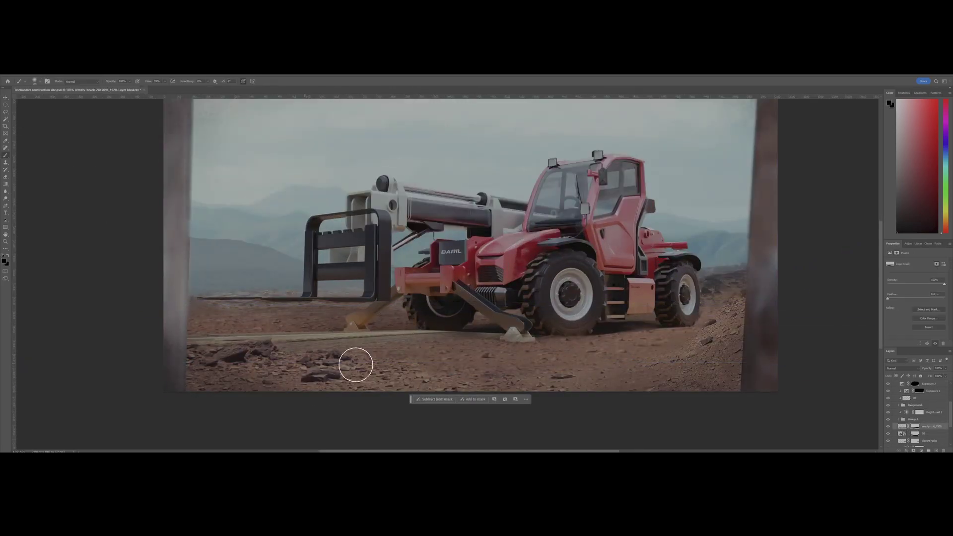
left_click_drag(397, 300, 398, 303)
key("e")
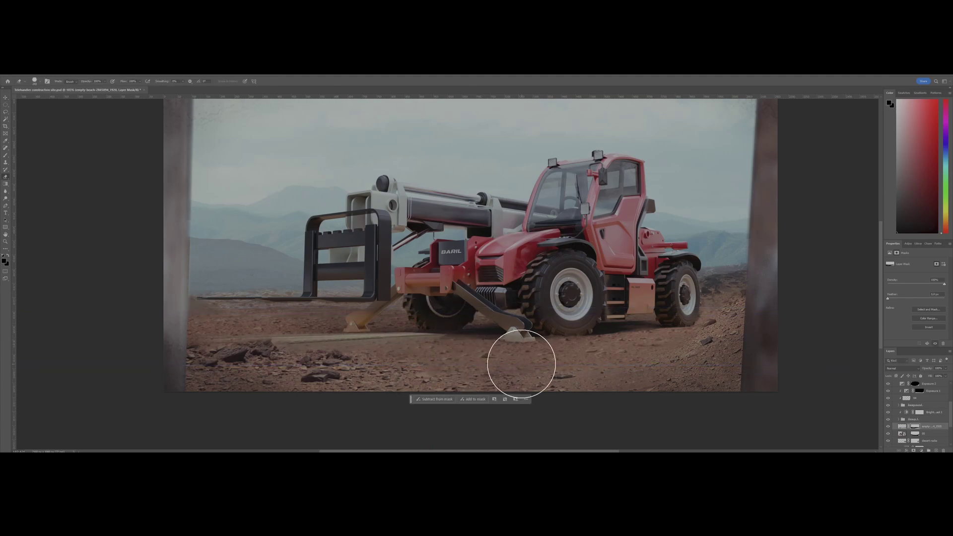
Clip a Hue/Saturation adjustment to the beach tyre tracks layer and shift its hue slightly
left_click_drag(908, 421, 929, 420)
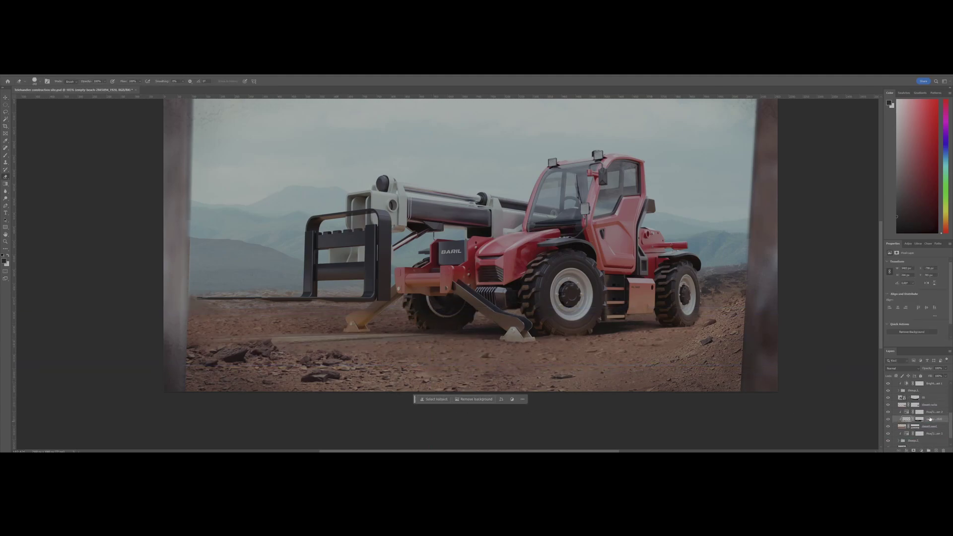
left_click(920, 450)
left_click(918, 382)
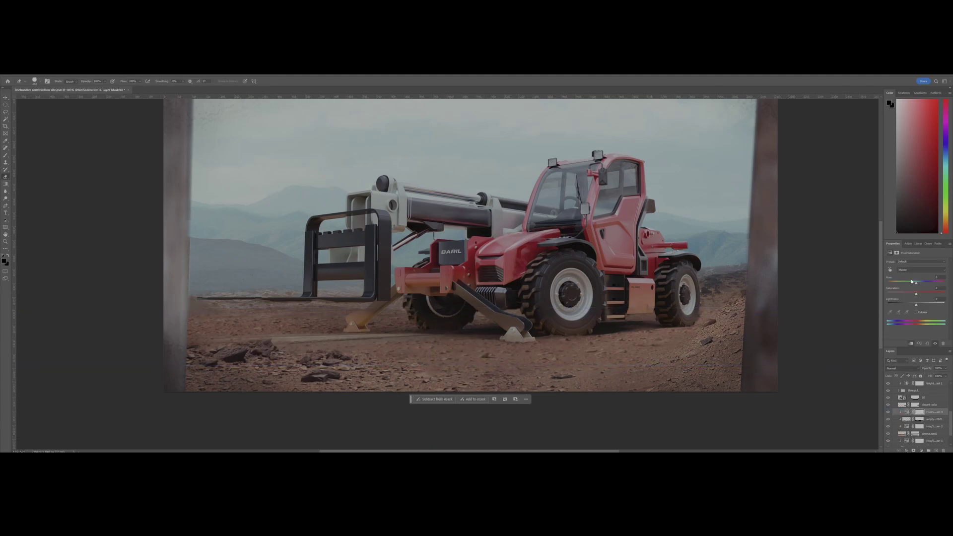
left_click(899, 417)
left_click(898, 416, "alt")
left_click(906, 412)
left_click_drag(915, 283, 909, 283)
Adjust the beach tyre tracks with Free Transform, then duplicate the layer and group the copies
left_click(909, 419)
key("ctrl+t")
key("ctrl+minus")
key("ctrl+minus")
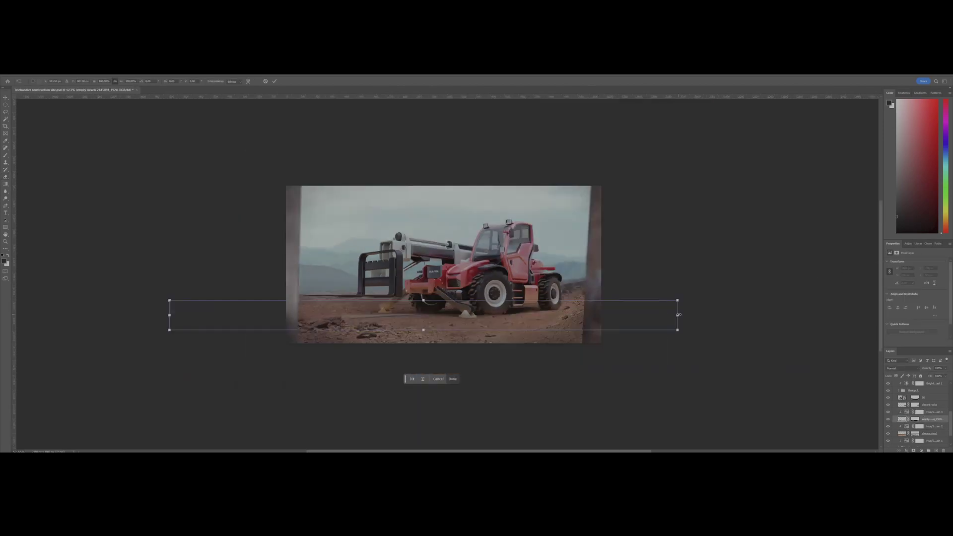
key("Return")
key("ctrl+j")
key("ctrl+g")
Reposition the duplicated tyre tracks with Free Transform so they run across the ground in front of the telehandler's wheels
left_click(906, 412)
left_click(906, 426)
scroll(513, 288, "up", 4)
key("ctrl+t")
mouse_move(456, 261)
left_mouse_down()
mouse_move(476, 286)
mouse_move(444, 357)
left_mouse_up()
key("Return")
left_click(919, 427)
key("b")
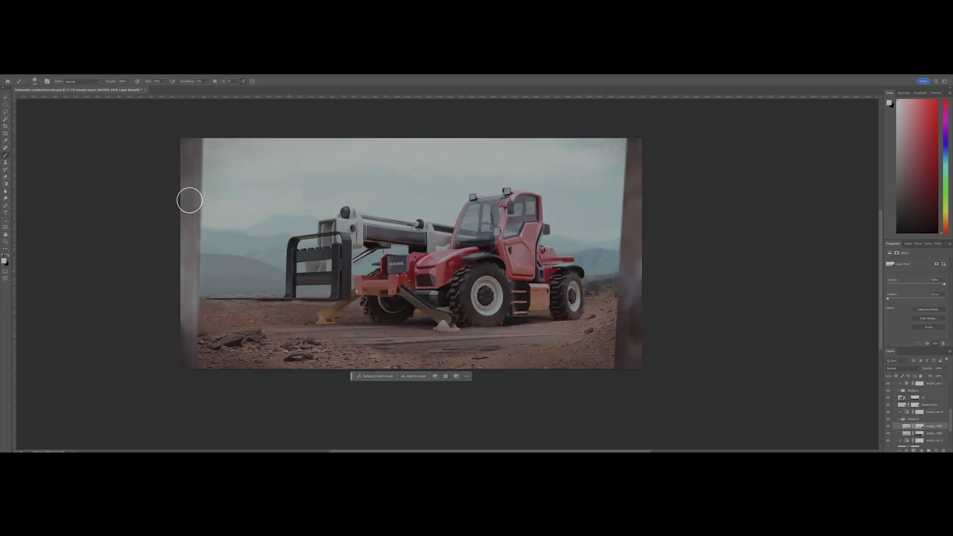
key("ctrl+t")
key("ctrl+minus")
left_click_drag(393, 317, 451, 323)
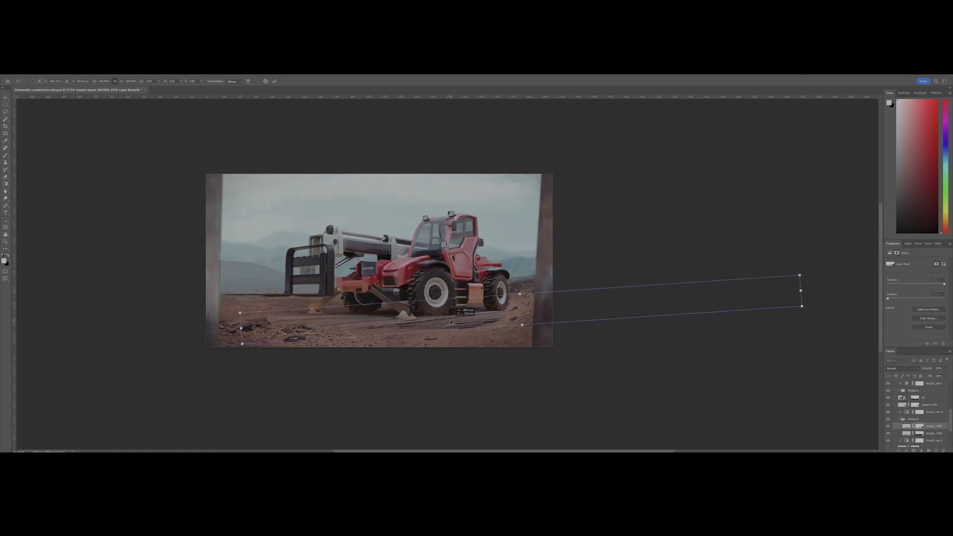
key("Return")
Refine the layer masks of both tyre track copies to blend them into the ground around the wheels
scroll(451, 323, "up", 4)
scroll(918, 417, "down", 5)
left_click(922, 443)
scroll(918, 416, "up", 10)
left_click(919, 383)
scroll(918, 417, "down", 10)
left_click(922, 444)
left_click(920, 393)
scroll(485, 346, "up", 5)
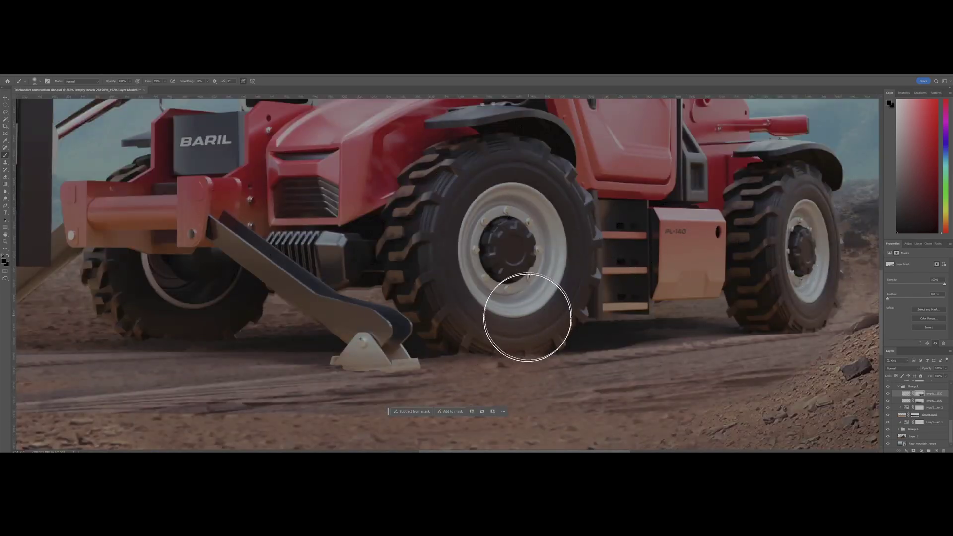
scroll(493, 323, "down", 5)
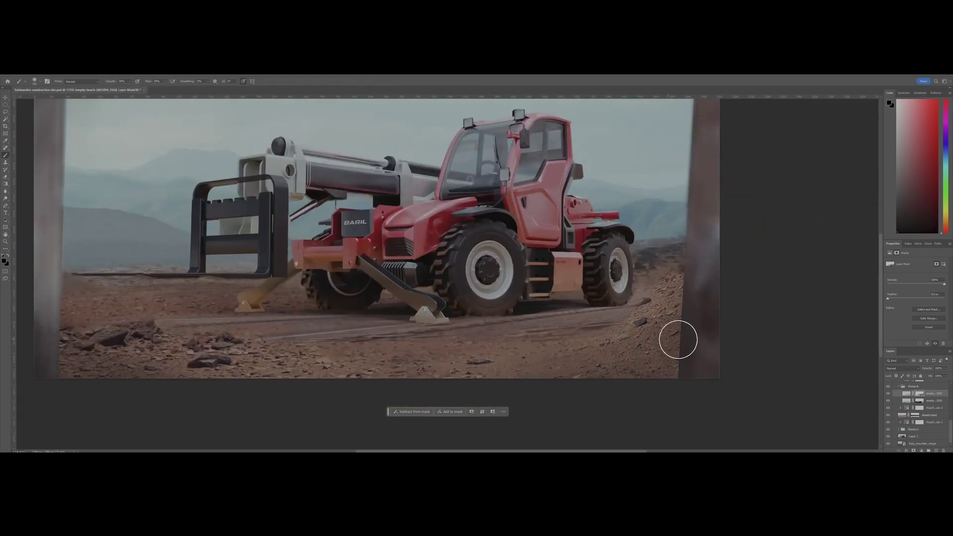
scroll(615, 367, "down", 2)
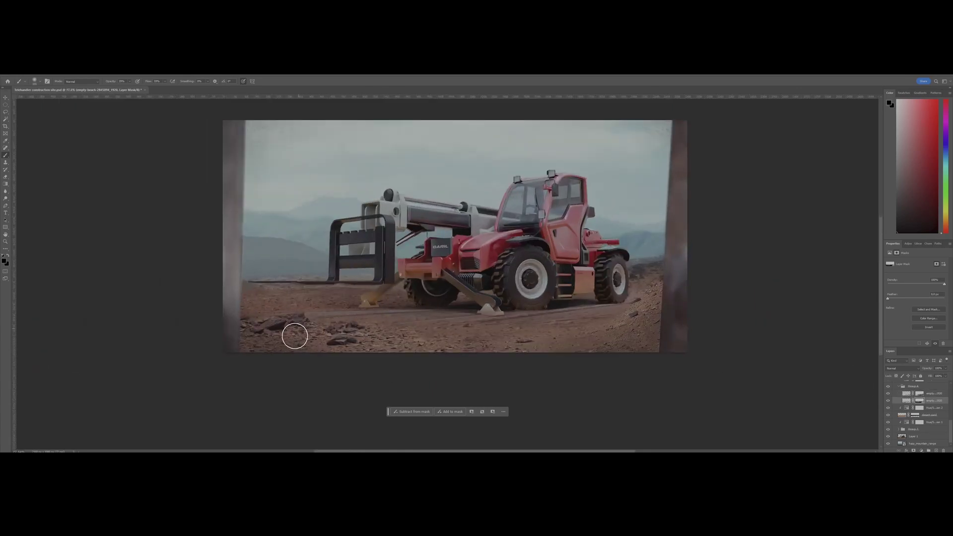
Collapse the tyre tracks group and open the opacity setting for the adjustment layer below it
left_click(897, 387)
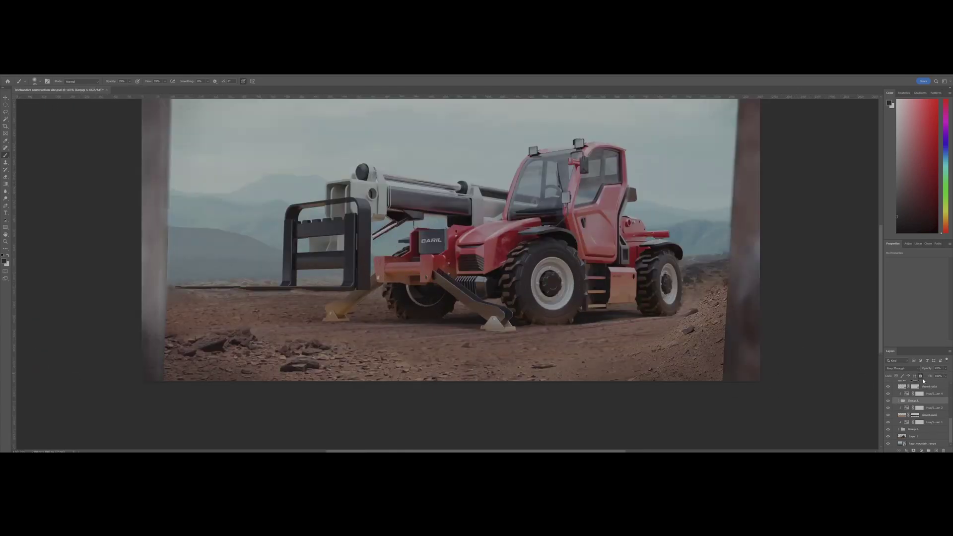
left_click(922, 381)
left_click(919, 407)
left_click(945, 368)
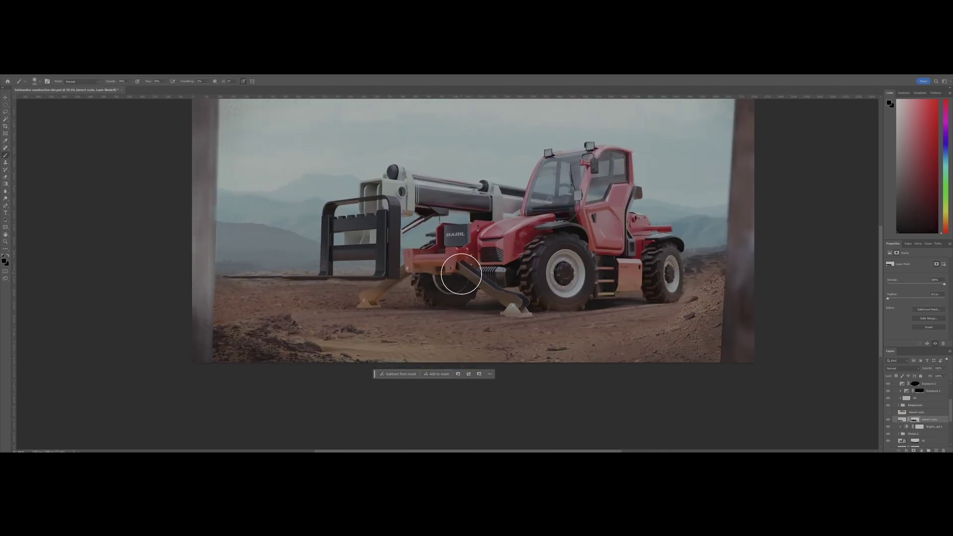
Paint on the desert rocks' mask to blend their edge into the sand in the left foreground
scroll(418, 397, "down", 2)
left_click_drag(404, 350, 379, 347)
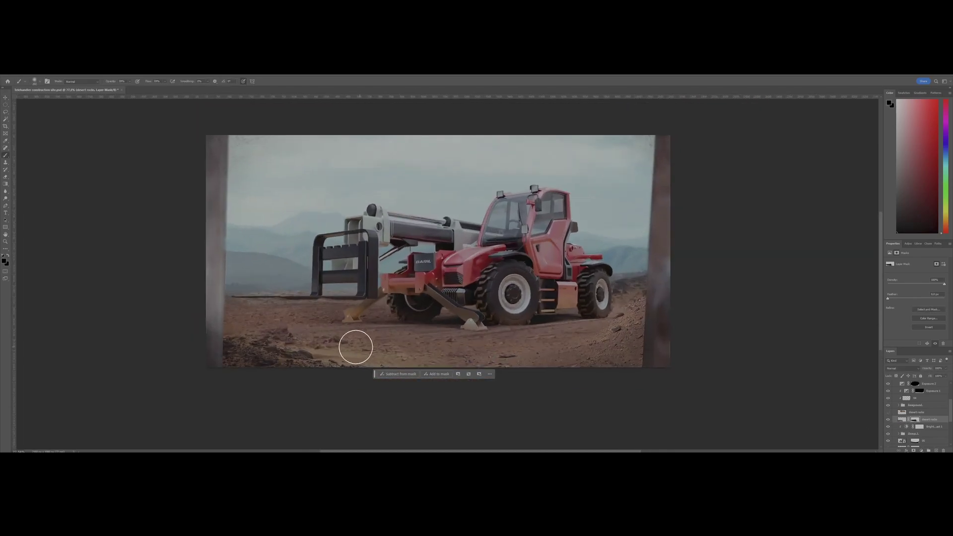
scroll(497, 282, "up", 2)
scroll(498, 283, "down", 1)
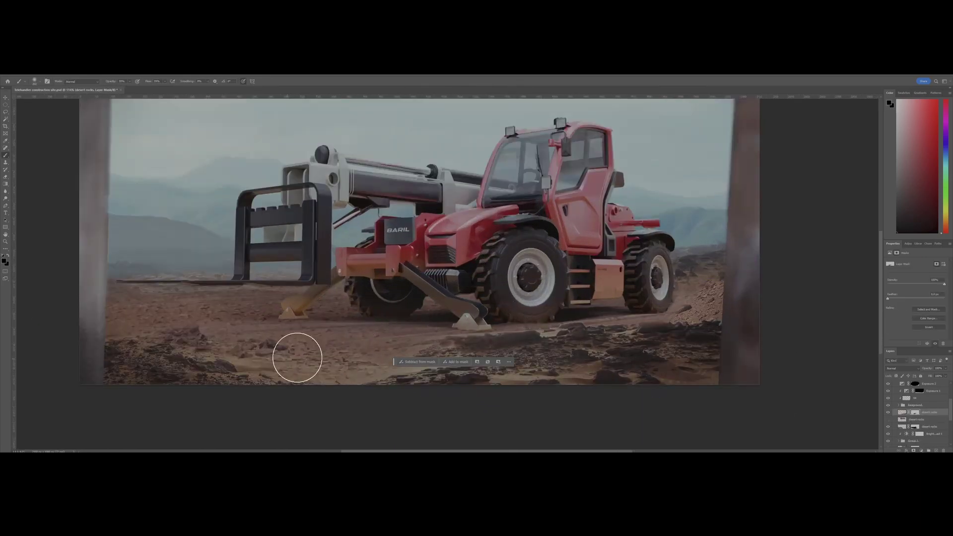
Mask out most of the other desert rocks copy below the wheels, keeping rocks in the right foreground, and compare its visibility
scroll(581, 308, "up", 5)
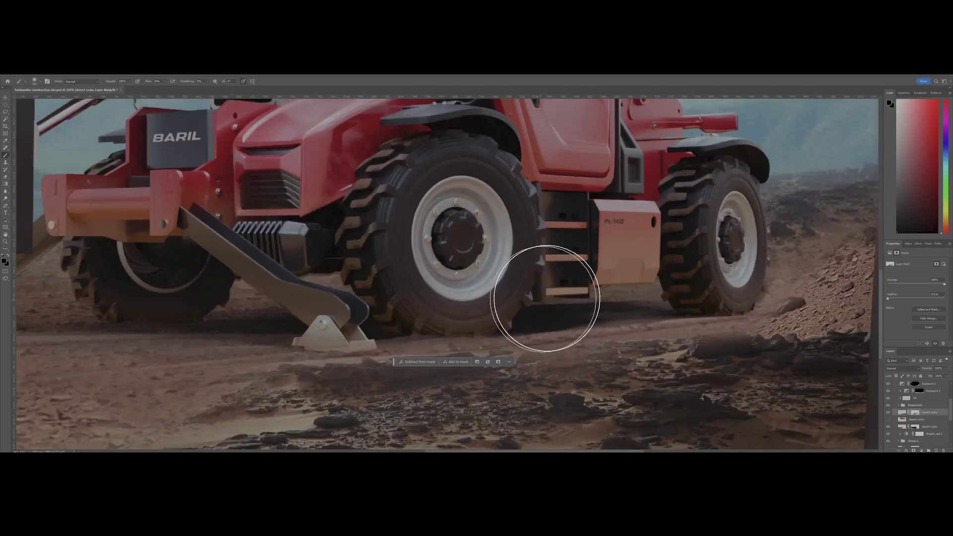
mouse_move(546, 298)
left_mouse_down()
mouse_move(634, 305)
mouse_move(770, 277)
left_mouse_up()
left_click_drag(439, 343, 478, 300)
mouse_move(478, 300)
left_mouse_down()
mouse_move(416, 281)
mouse_move(534, 266)
left_mouse_up()
scroll(489, 291, "down", 6)
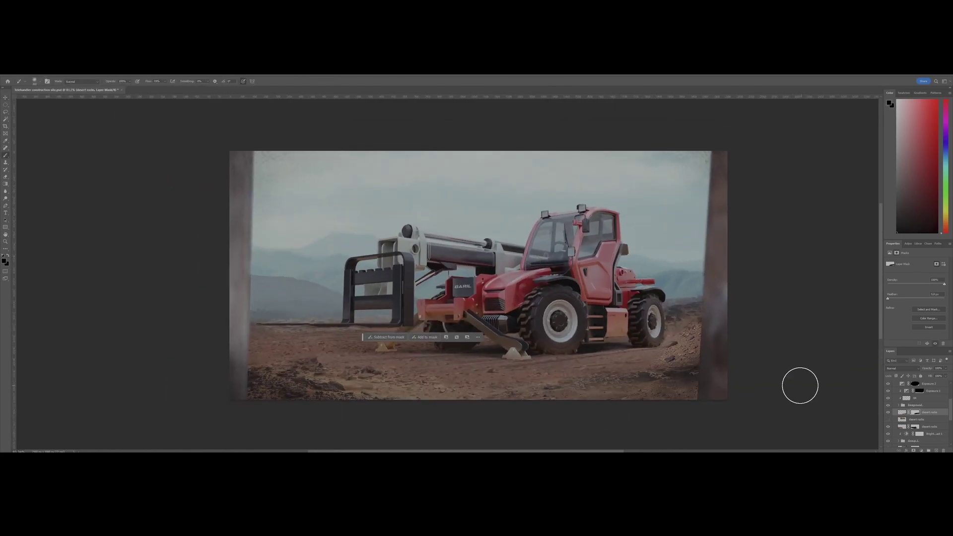
scroll(648, 390, "up", 1)
left_click(888, 413)
left_click(888, 413)
scroll(653, 244, "up", 3)
scroll(653, 245, "up", 1)
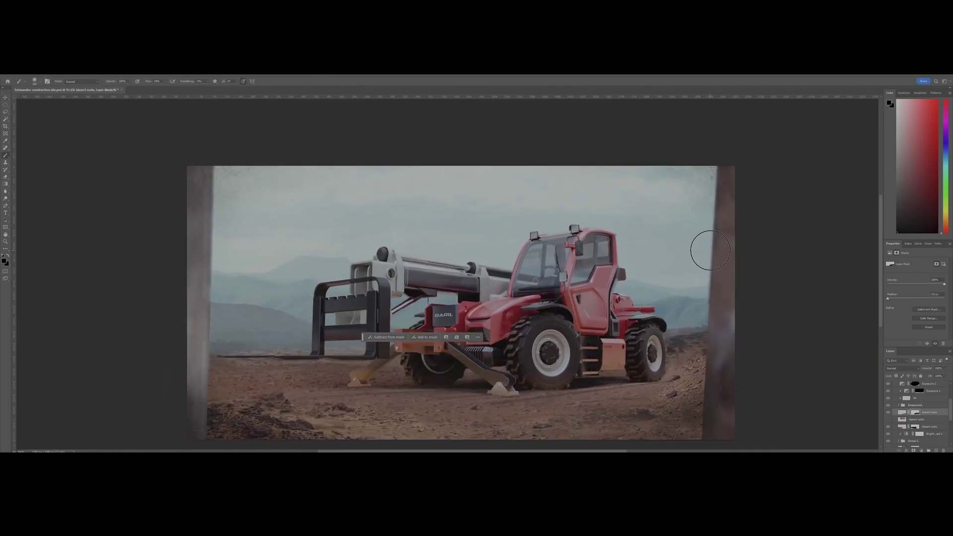
Scale down another desert rocks copy, place it behind the forks on the left horizon, and add a mask to it
scroll(701, 250, "down", 2)
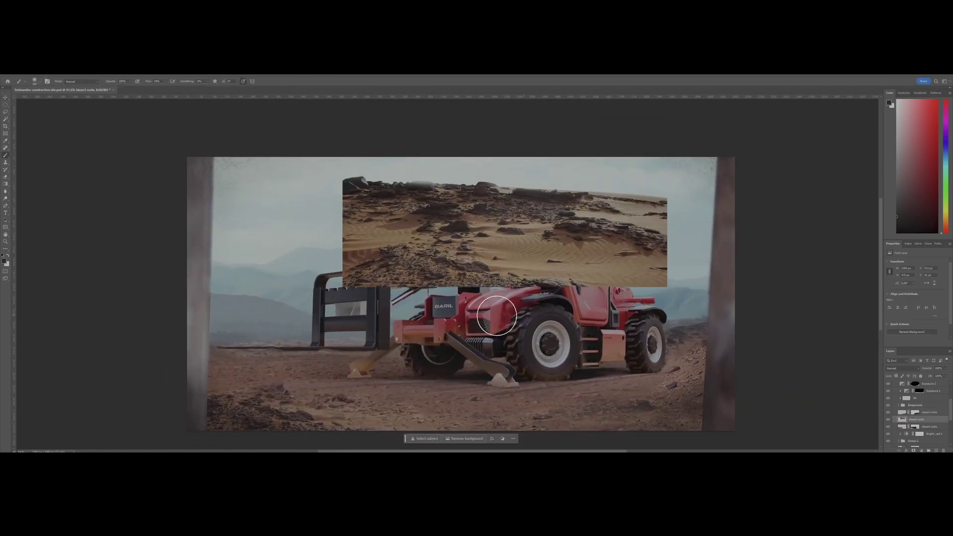
left_click_drag(475, 233, 286, 327)
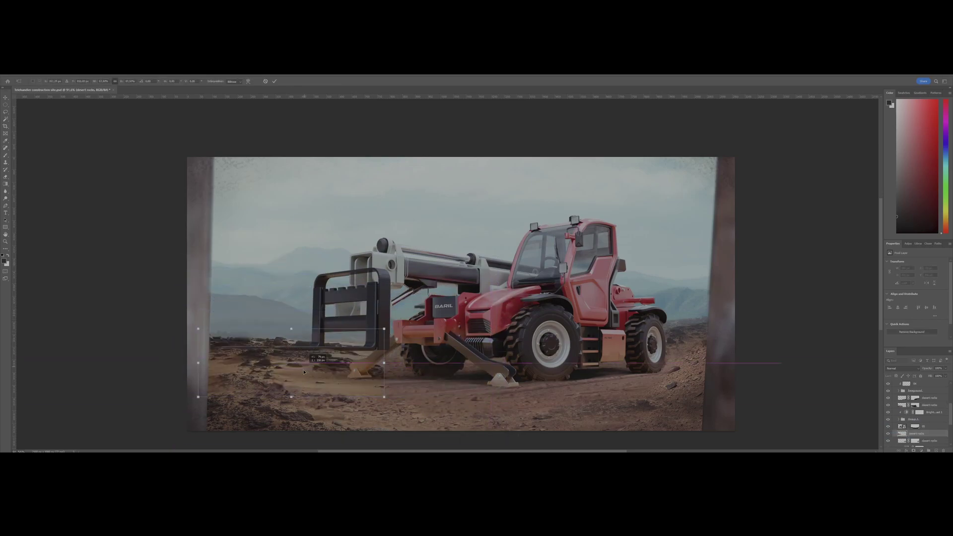
left_click(913, 450)
key("b")
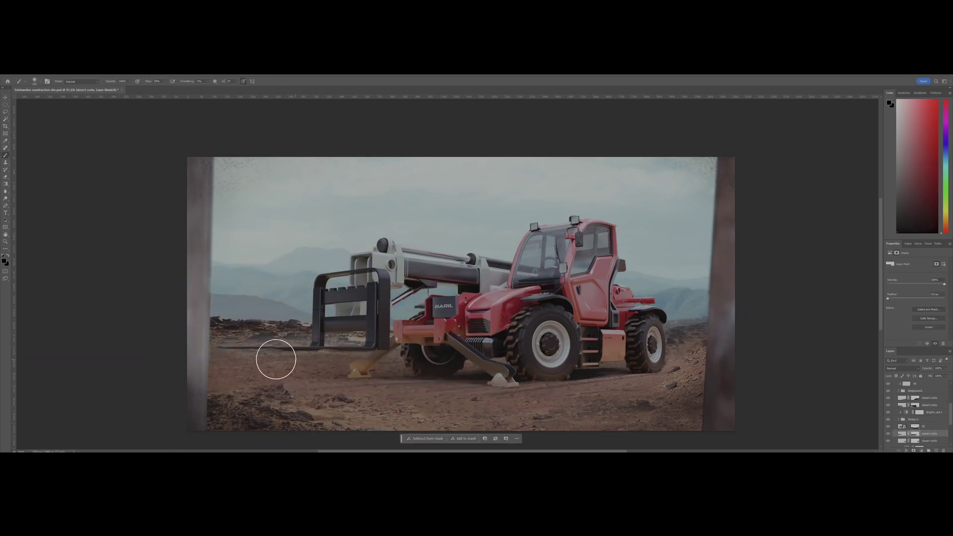
Lower the masked rocks behind the forks to the horizon line with Free Transform
key("ctrl+t")
left_click_drag(253, 318, 255, 348)
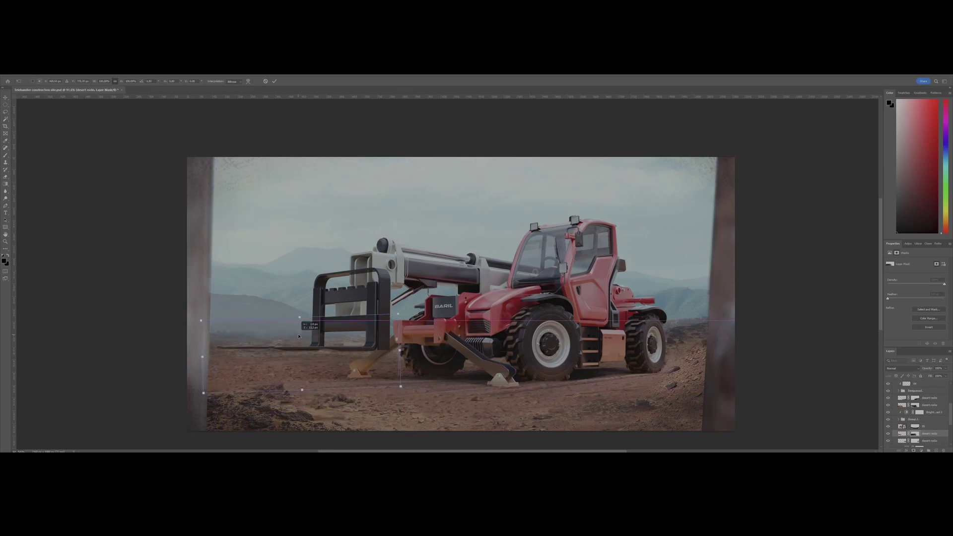
key("Return")
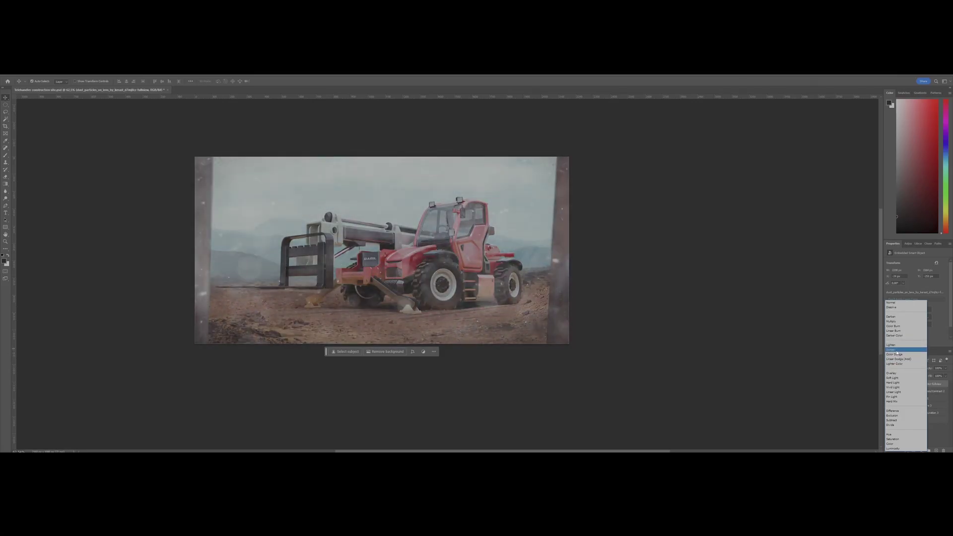
Blend the dust particles image over the scene with a lightening blend mode and reduced opacity
left_click(900, 357)
key("ctrl+1")
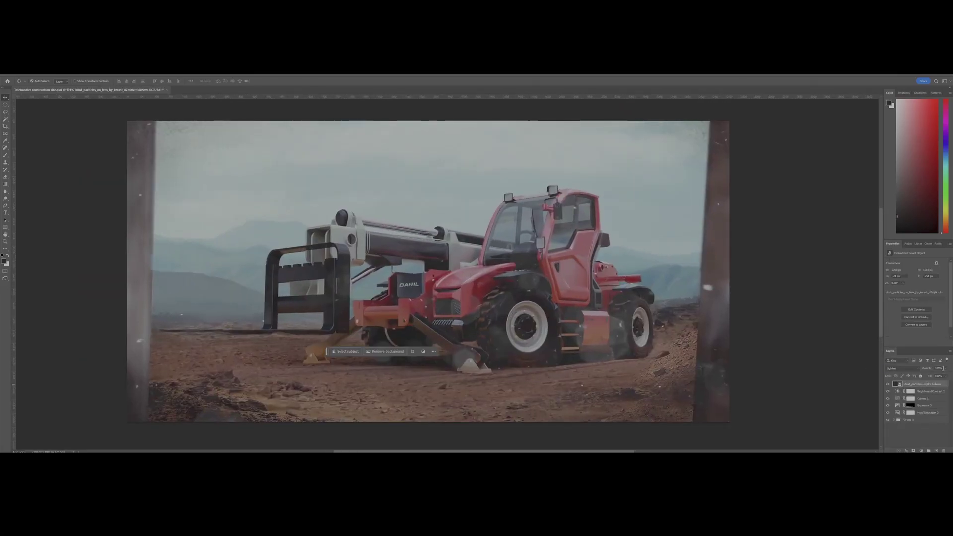
left_click(909, 433)
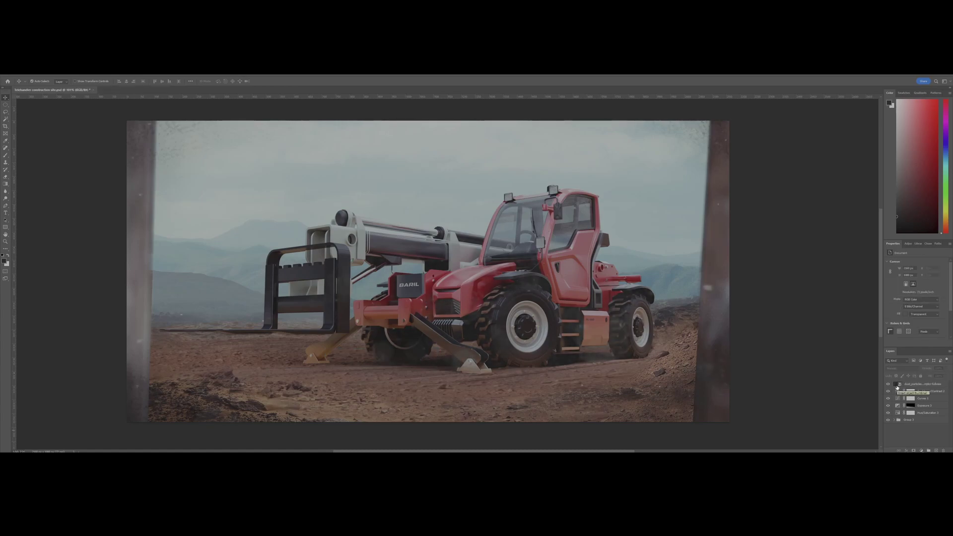
Pick a textured cloud brush, sample a pale sand colour, and paint dust along the bottom foreground on a new layer
right_click(362, 245)
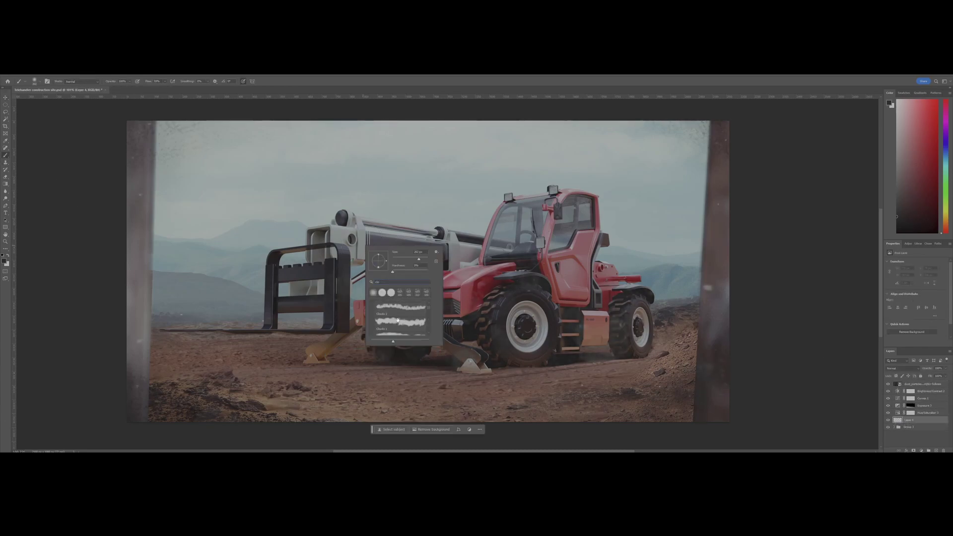
left_click(397, 320)
left_click_drag(188, 409, 471, 410)
key("ctrl+z")
left_click(682, 320, "alt")
left_click_drag(144, 417, 719, 407)
left_click_drag(729, 365, 655, 406)
mouse_move(194, 414)
left_mouse_down()
mouse_move(134, 392)
mouse_move(248, 413)
left_mouse_up()
Erase the painted dust over the pillars at both edges and change the dust layer's blend mode
key("e")
left_click_drag(742, 342, 728, 419)
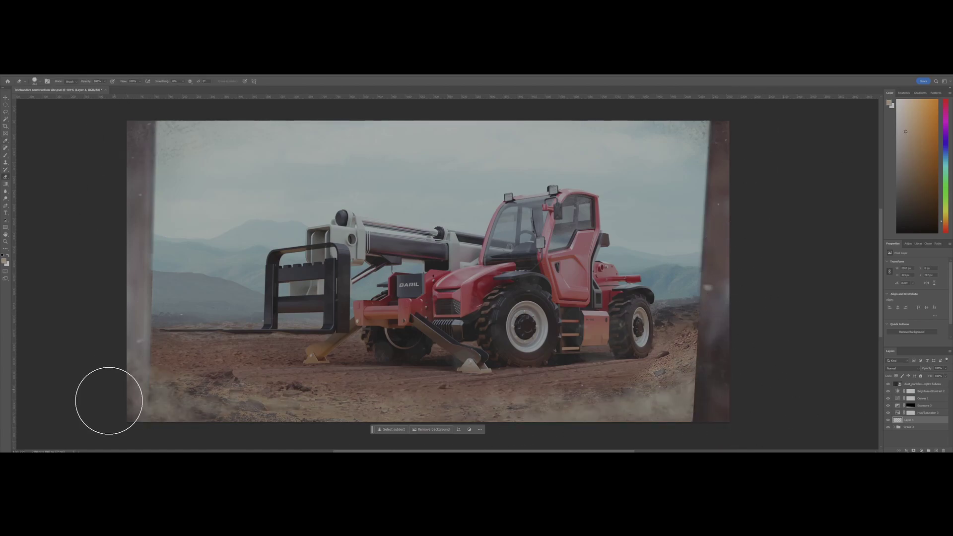
left_click_drag(117, 383, 120, 397)
left_click(902, 368)
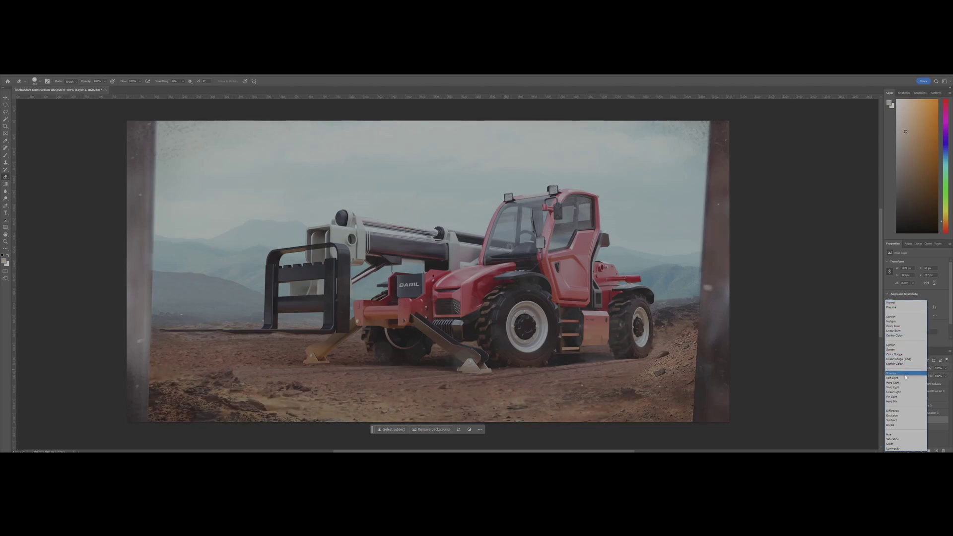
left_click(930, 377)
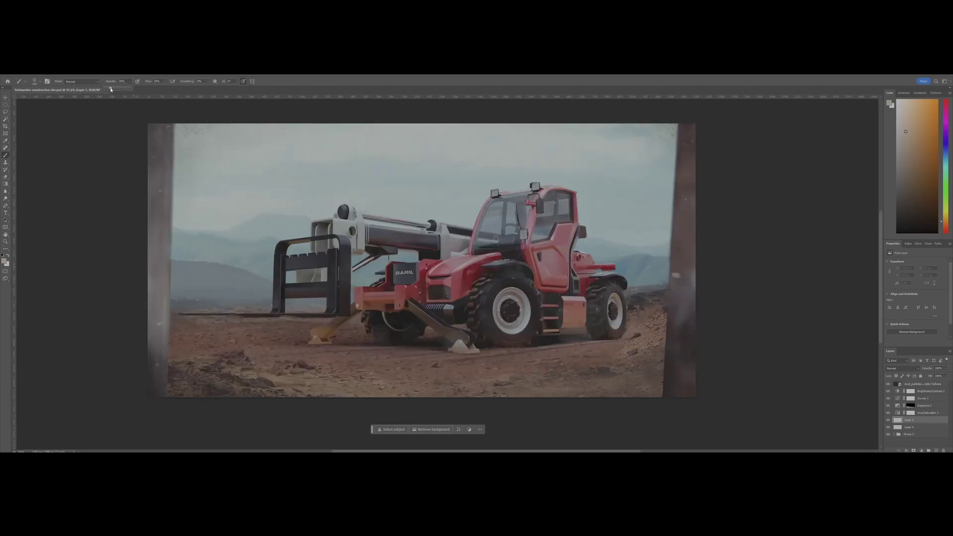
Paint faint haze around the telehandler on a separate layer and try a different blend mode for it
left_click_drag(353, 275, 544, 272)
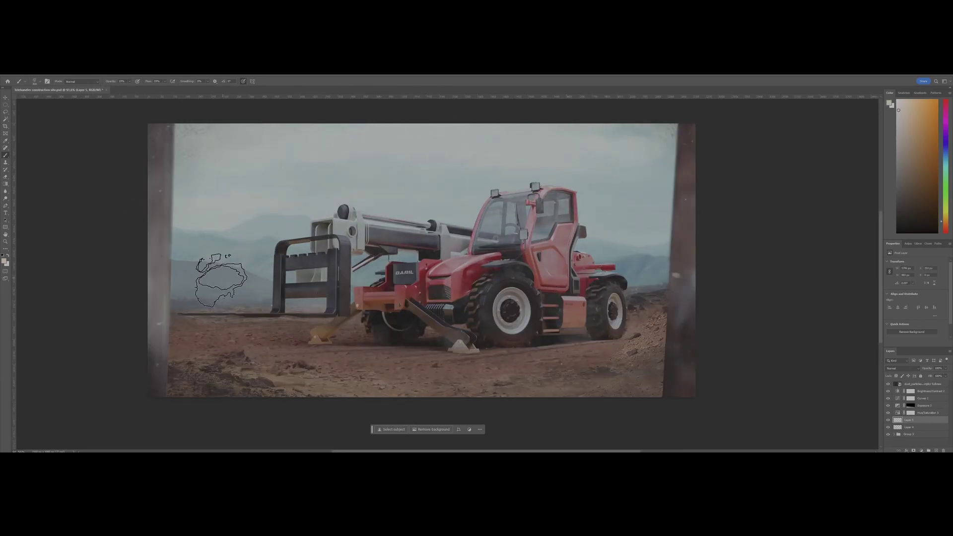
left_click(898, 368)
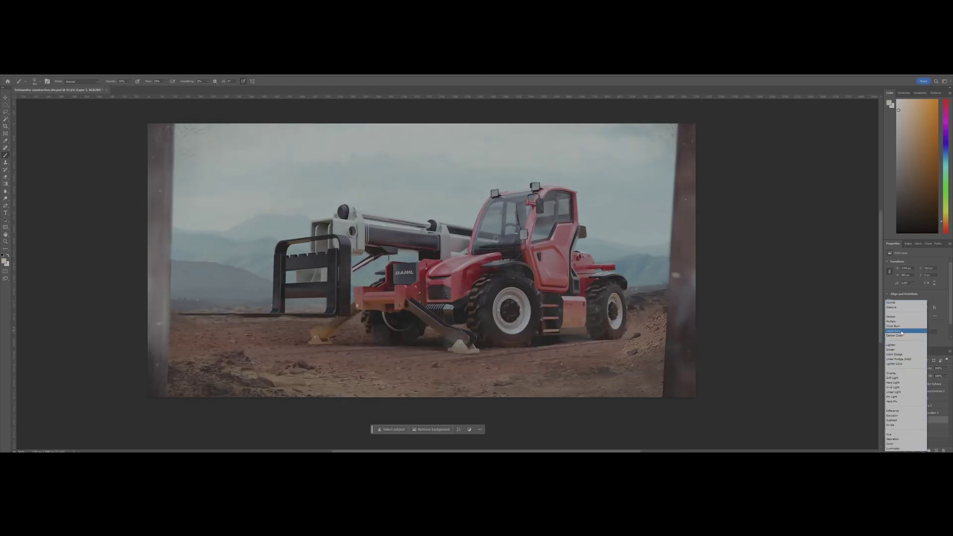
left_click(902, 332)
left_click(904, 443)
Add a new layer on top of the stack and paint soft black vignette smudges around the image corners
scroll(616, 305, "up", 1)
left_click(918, 384)
left_click(936, 451)
key("d")
scroll(739, 278, "down", 2)
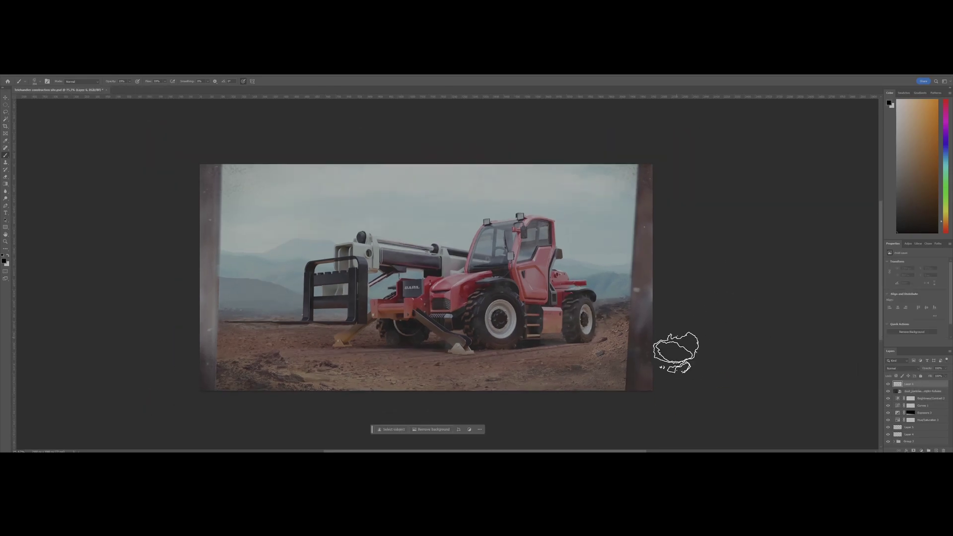
left_click_drag(248, 183, 218, 203)
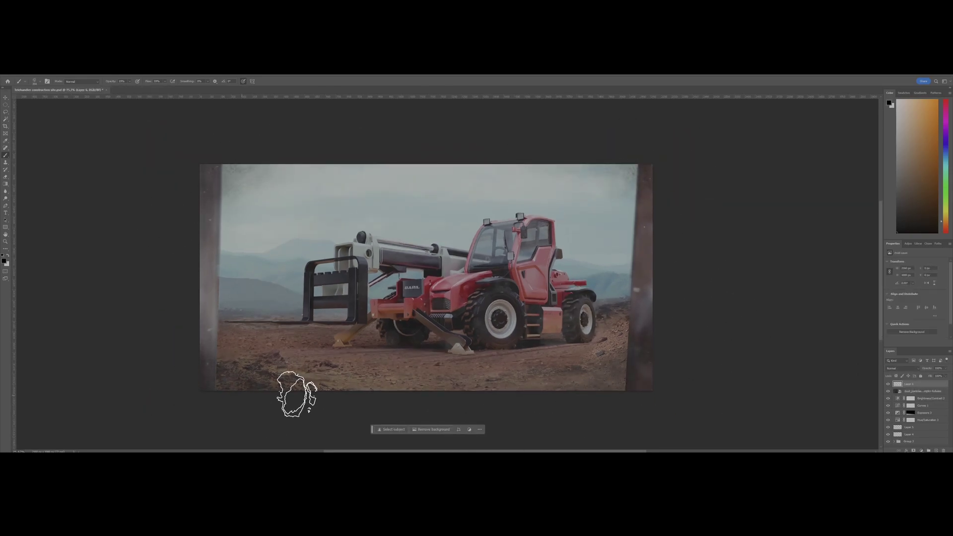
scroll(568, 286, "up", 2)
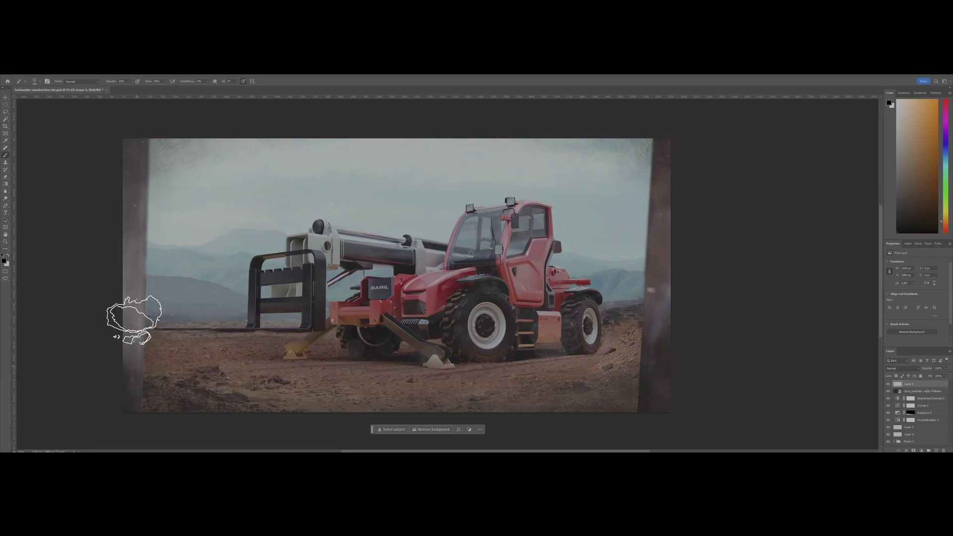
scroll(148, 365, "up", 1)
Paint black on the telehandler layer's mask to blend the far stabilizer foot and front wheels into the sand
left_click(5, 98)
scroll(397, 312, "up", 2)
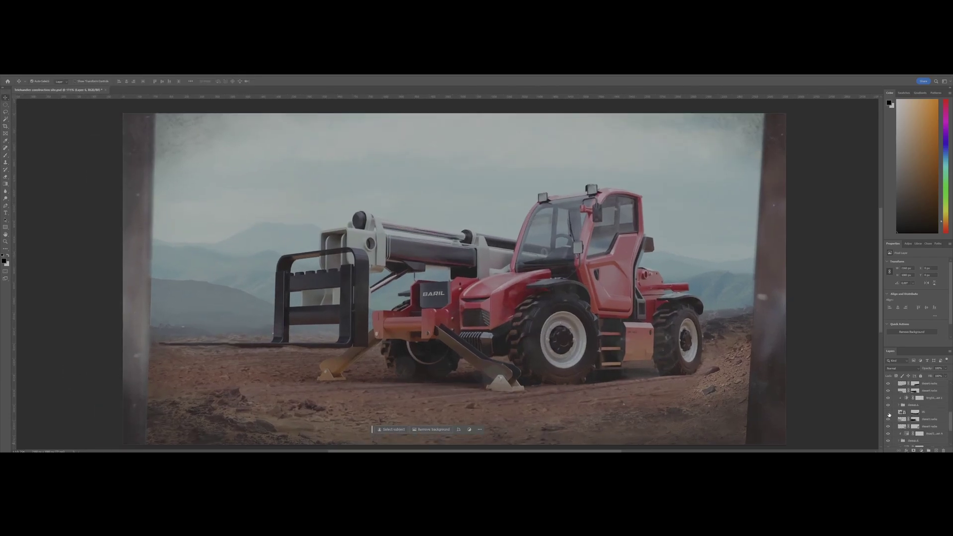
left_click(915, 411)
scroll(319, 384, "up", 8)
key("b")
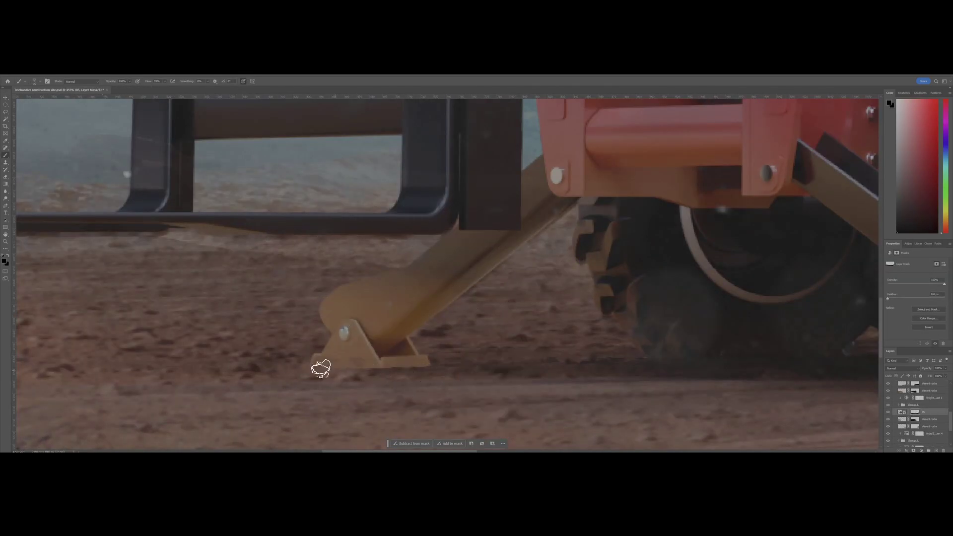
scroll(438, 381, "down", 8)
scroll(466, 340, "up", 7)
mouse_move(543, 305)
left_mouse_down()
mouse_move(310, 303)
mouse_move(427, 340)
left_mouse_up()
Refine the telehandler layer's mask around the base of the near stabilizer foot and front tyre
scroll(257, 300, "down", 6)
scroll(511, 347, "up", 5)
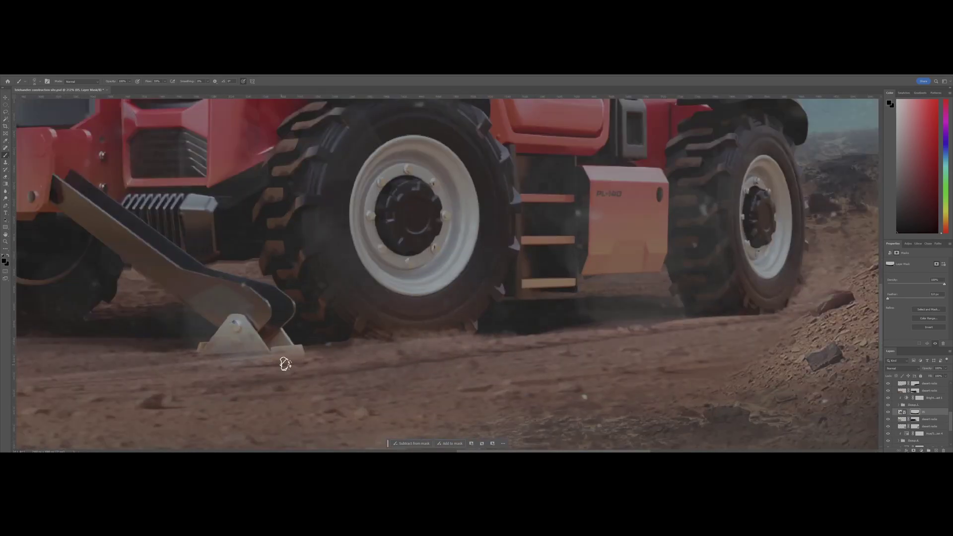
scroll(264, 362, "up", 5)
scroll(571, 333, "down", 5)
scroll(918, 422, "down", 2)
Examine how the near stabilizer foot and front tyre meet the ground, going through the masks of Layer 1 and the desert sand layer
left_click(915, 436)
scroll(488, 342, "up", 5)
scroll(286, 347, "down", 3)
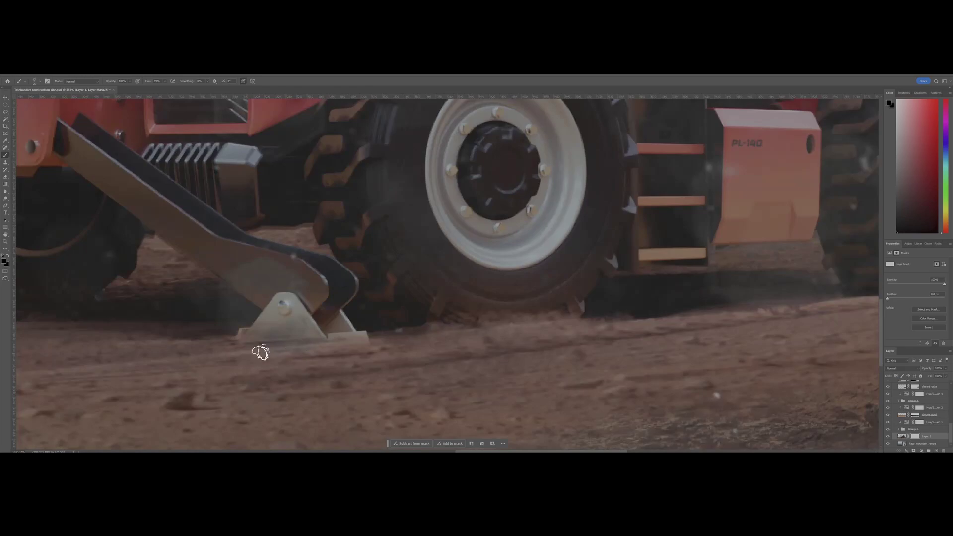
scroll(292, 352, "down", 5)
scroll(538, 367, "up", 5)
left_click(537, 366, "ctrl")
key("x")
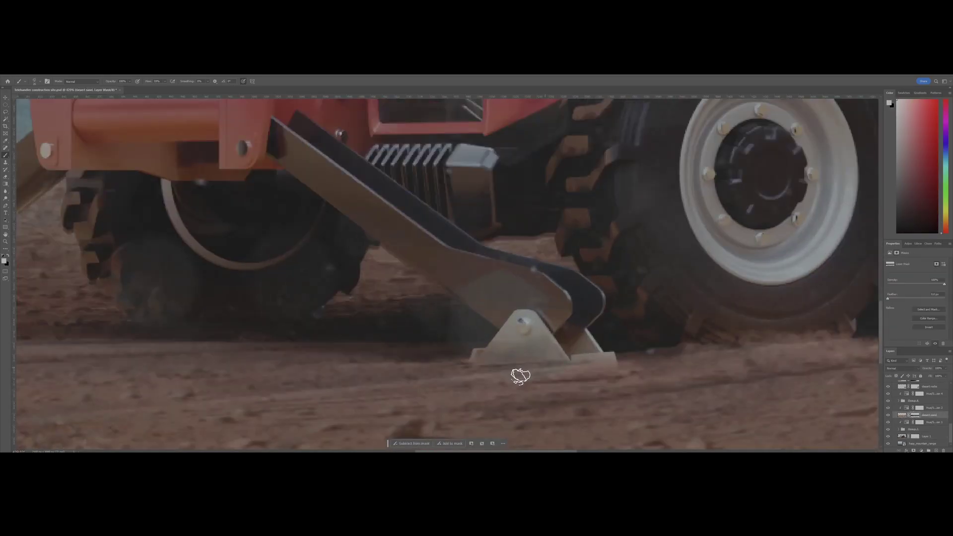
scroll(481, 363, "down", 5)
scroll(334, 345, "up", 2)
scroll(334, 344, "down", 2)
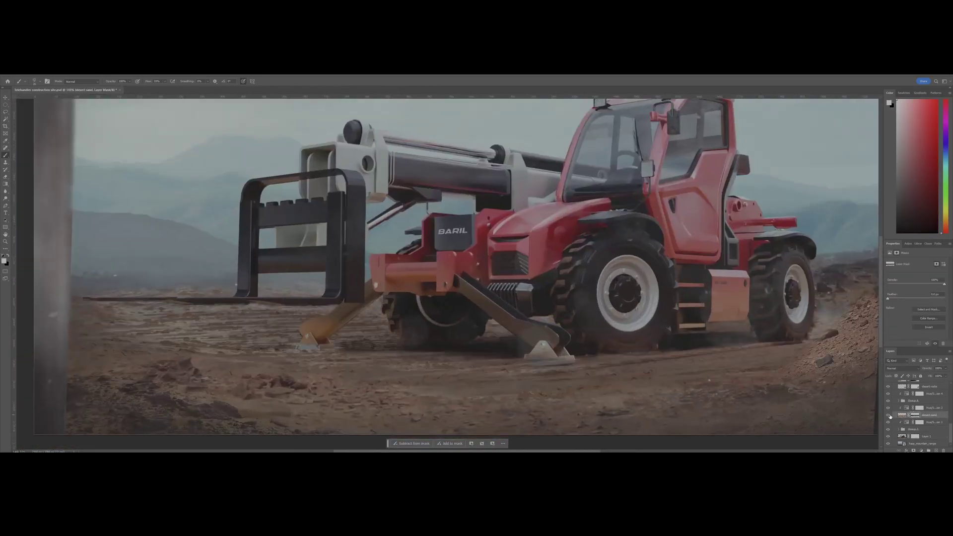
Try placing a scaled-down copy of the desert sand layer above the telehandler layer, around the near stabilizer foot
key("ctrl+j")
left_click_drag(928, 389, 928, 383)
key("v")
key("ctrl+t")
scroll(347, 293, "down", 3)
left_click_drag(763, 223, 441, 291)
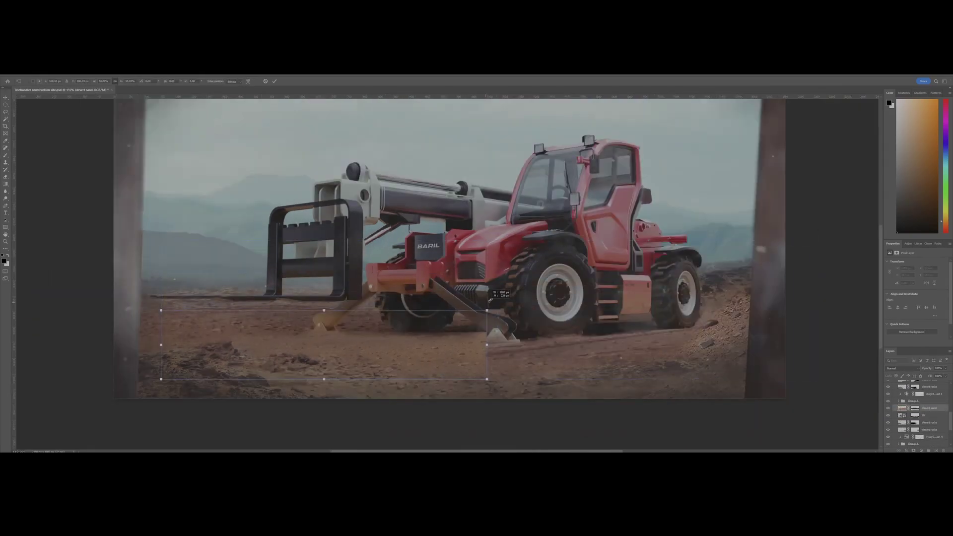
left_click_drag(309, 333, 523, 338)
scroll(522, 339, "up", 5)
key("Return")
key("Delete")
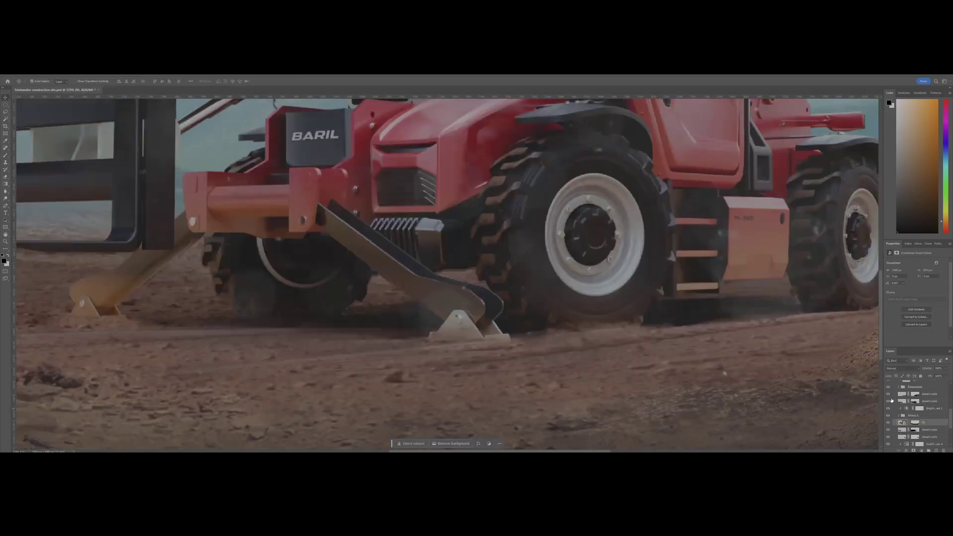
Tune the Hue/Saturation adjustment above the ground group to give the sand a redder, more saturated colour
scroll(598, 300, "down", 5)
scroll(550, 322, "down", 5)
scroll(561, 224, "up", 3)
scroll(563, 292, "down", 3)
scroll(563, 292, "up", 1)
scroll(887, 405, "up", 1)
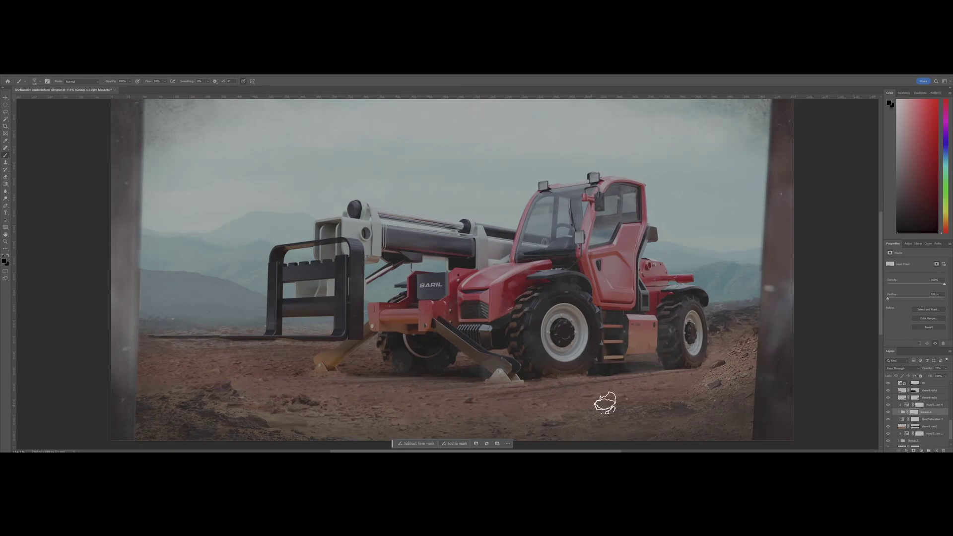
scroll(561, 255, "down", 5)
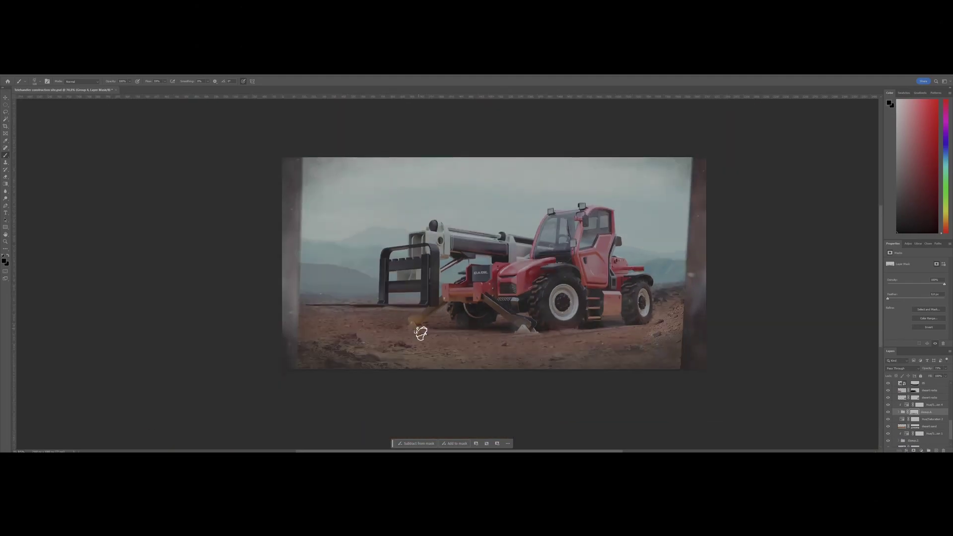
left_click(906, 405)
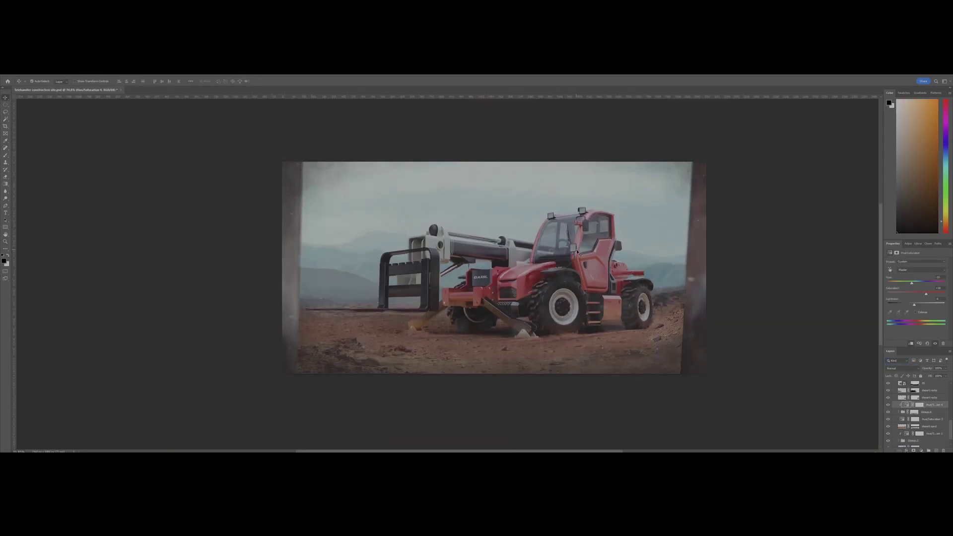
scroll(592, 268, "up", 2)
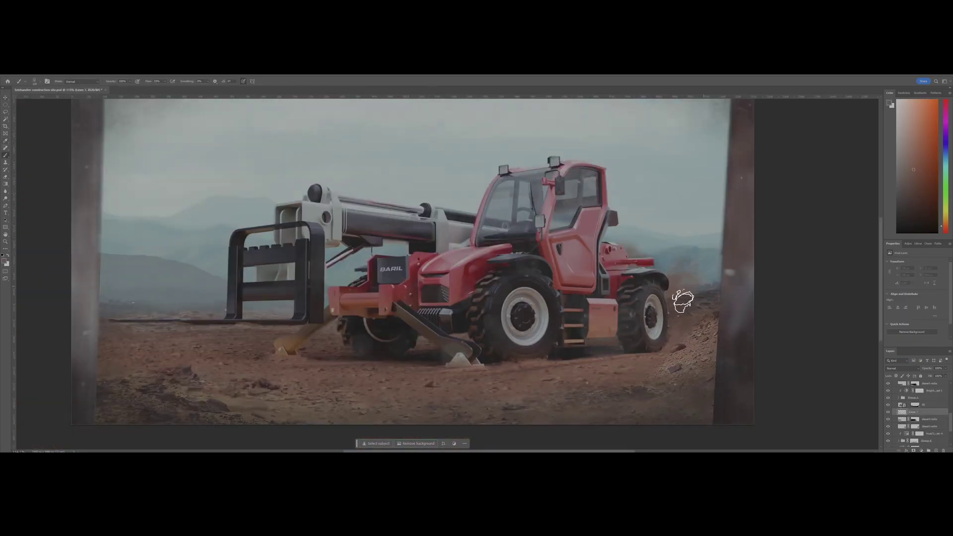
Build up brown dust behind the rear wheel on new layers, using the Darken blend mode, and choose a textured eraser brush
left_click(901, 368)
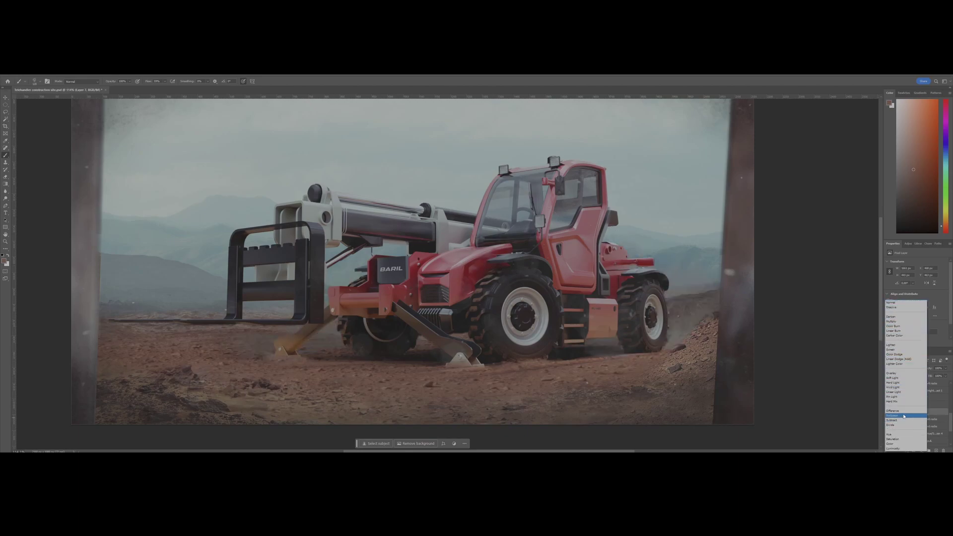
left_click(895, 318)
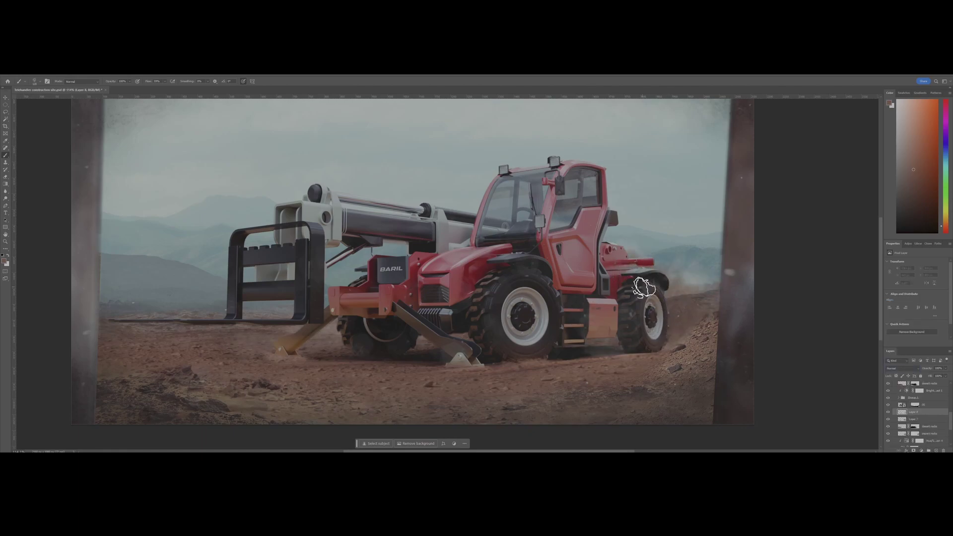
left_click(324, 335)
left_click(900, 368)
left_click(895, 317)
key("e")
right_click(696, 266)
double_click(731, 336)
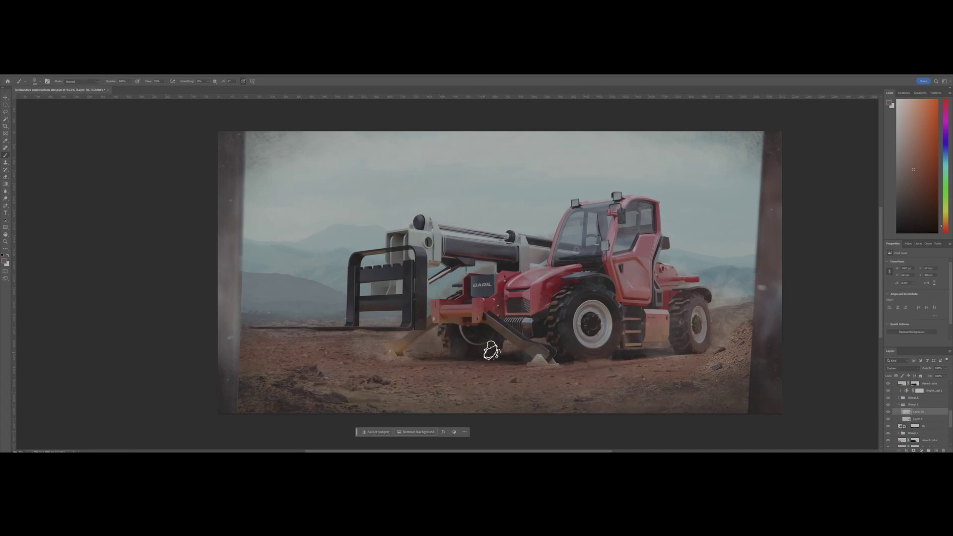
Paint dust around the far stabilizer foot, the rear wheel and the front wheel on the layers above the telehandler
left_click_drag(437, 337, 397, 343)
left_click_drag(694, 303, 683, 338)
left_click_drag(575, 355, 610, 361)
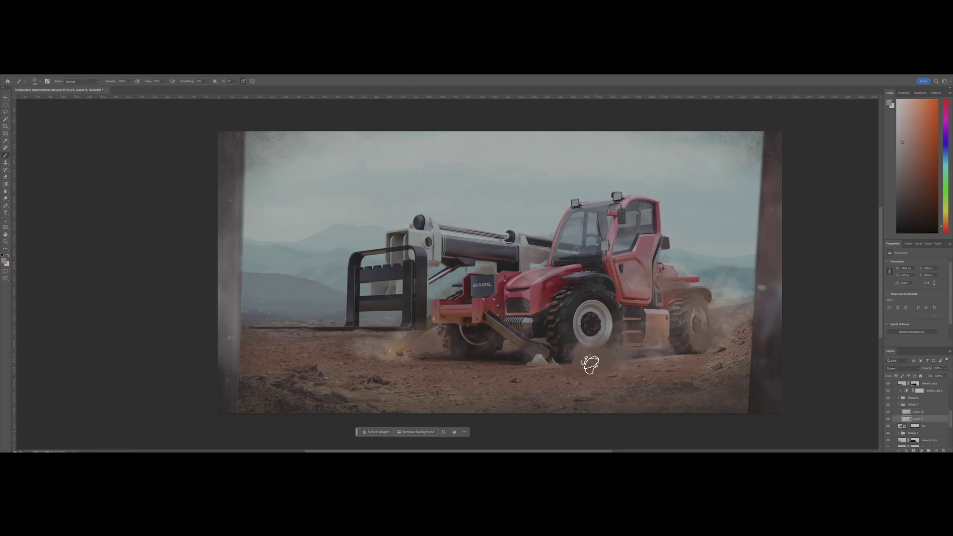
key("alt+bracketright")
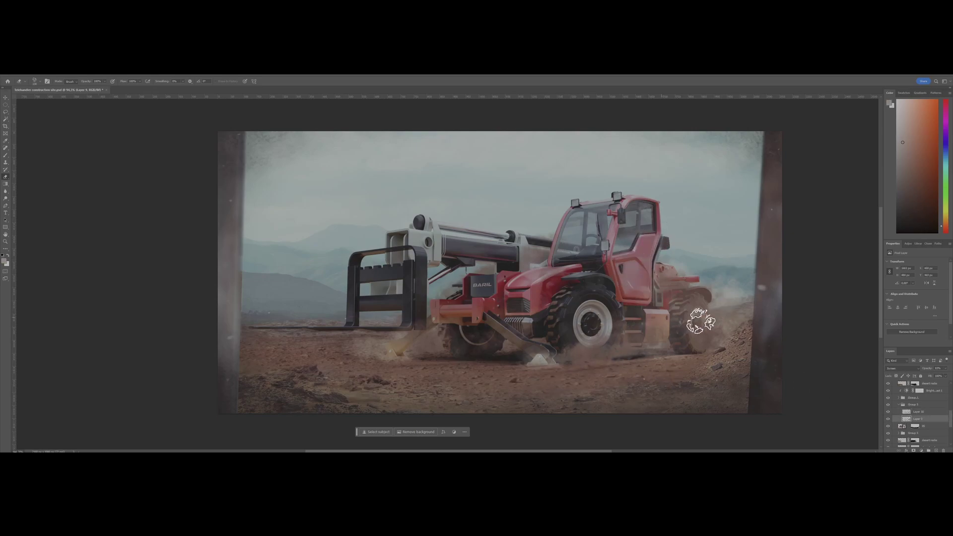
Lower the opacity of the dust group above the telehandler, check its two layers and collapse the group
left_click(915, 404)
left_click_drag(945, 368, 932, 376)
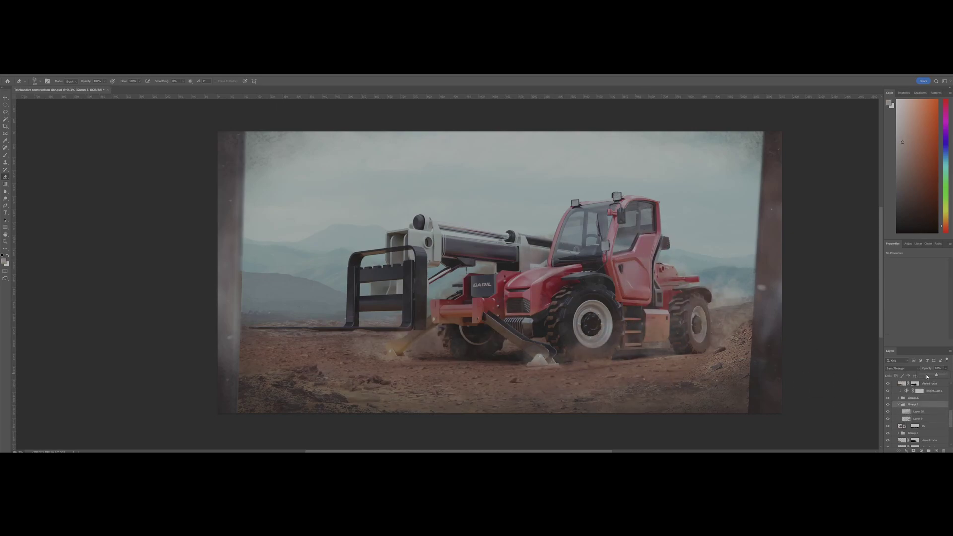
left_click(916, 412)
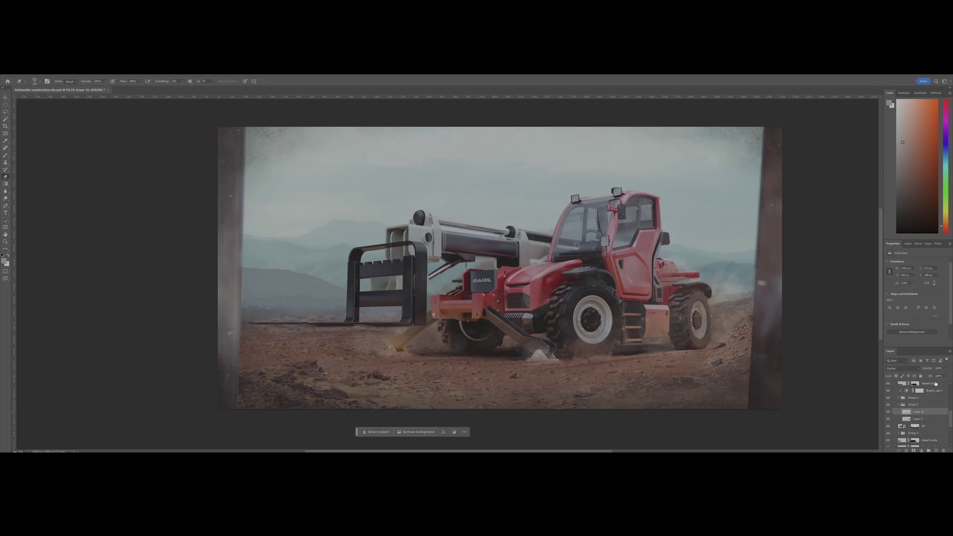
left_click(914, 419)
key("alt+bracketright")
left_click(898, 405)
Compare the scene with and without the dust group behind the telehandler and its individual layers
left_click(888, 418)
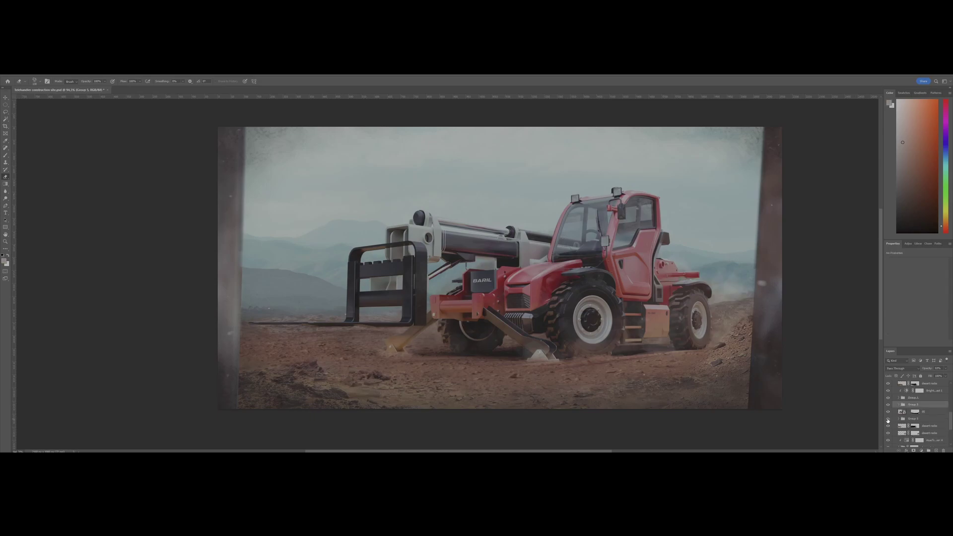
left_click(888, 419)
scroll(683, 265, "down", 5)
scroll(662, 235, "up", 3)
left_click(898, 419)
left_click(918, 426)
left_click(906, 434)
left_click(888, 433)
left_click(888, 432)
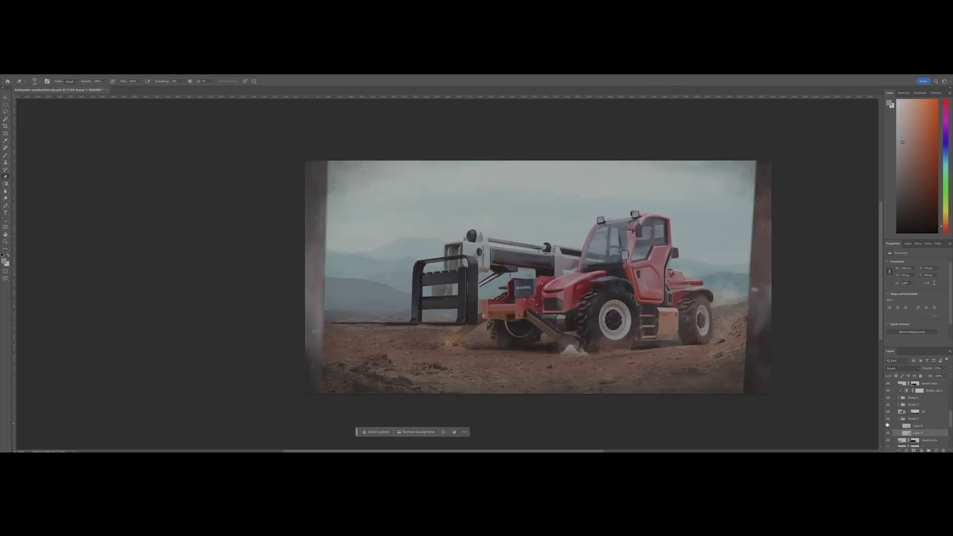
key("alt+bracketright")
left_click(888, 419)
left_click(888, 419)
left_click(898, 419)
Refine the overall colour grade through the Brightness/Contrast adjustment and the blue channel of the Curves adjustment
scroll(899, 415, "up", 3)
left_click(894, 399)
scroll(739, 289, "up", 4)
scroll(625, 345, "down", 1)
left_click(910, 398)
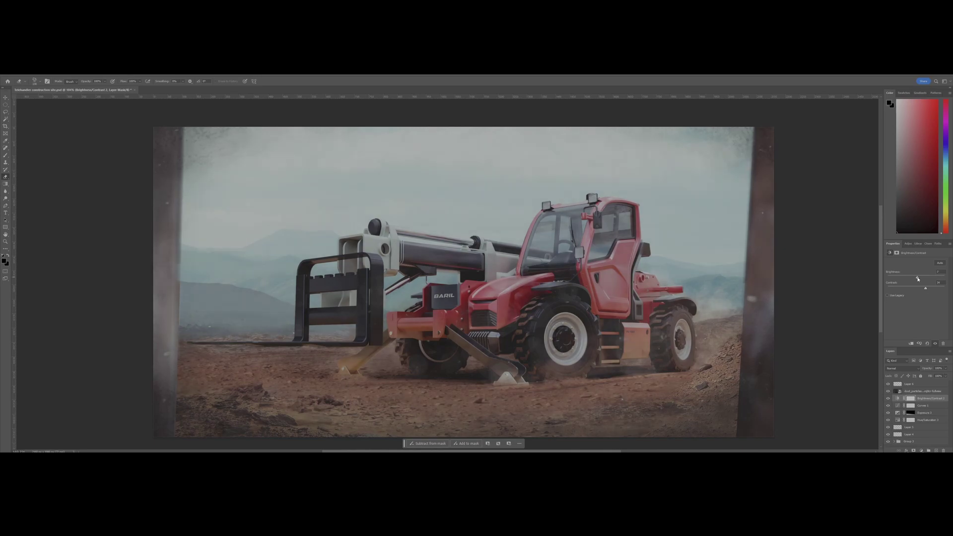
key("alt+bracketleft")
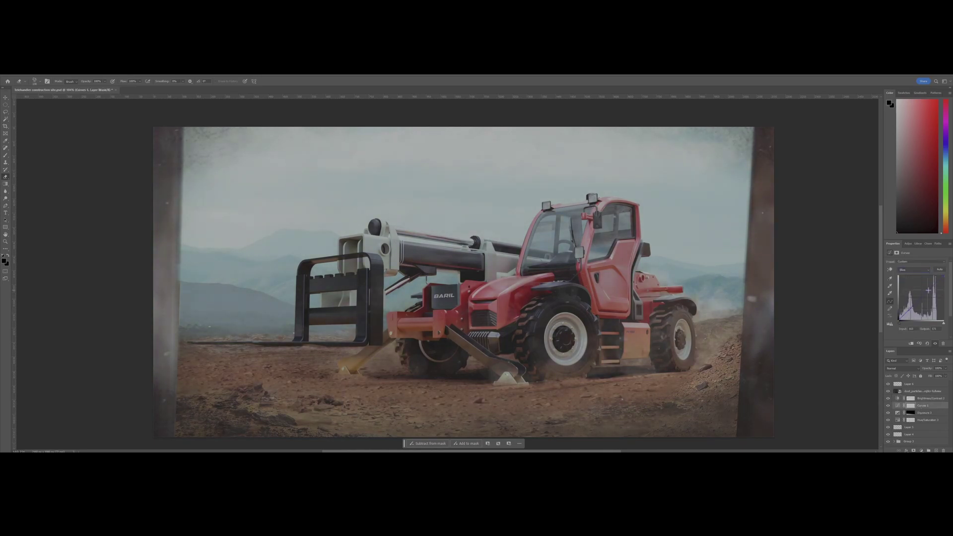
left_click(899, 420)
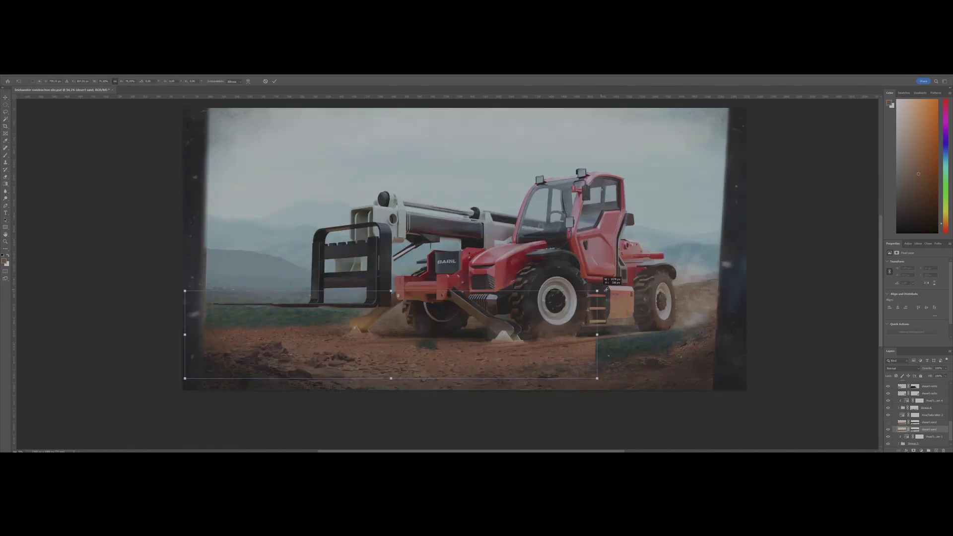
Scale and reposition the two desert sand layers so they cover the foreground with finer ground texture
left_click_drag(501, 342, 353, 344)
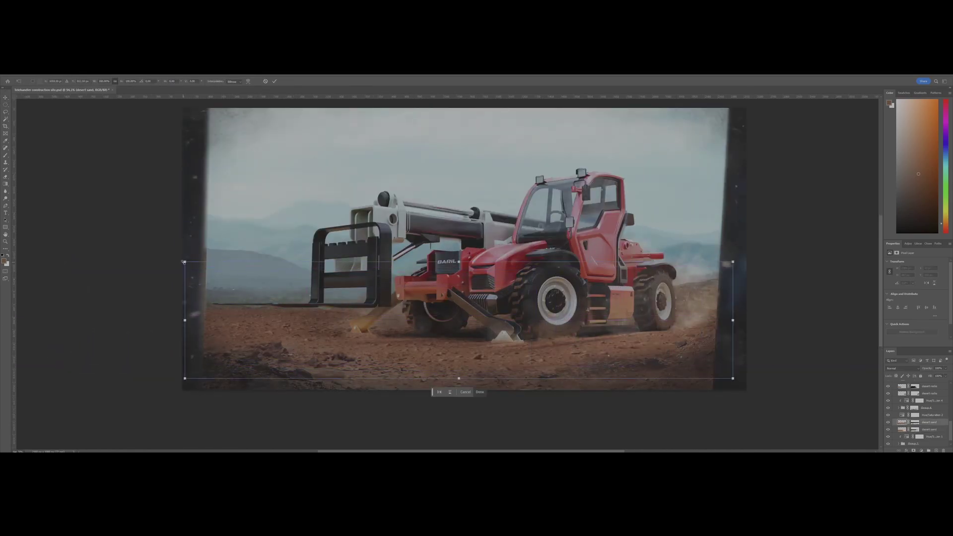
left_click_drag(183, 261, 713, 283)
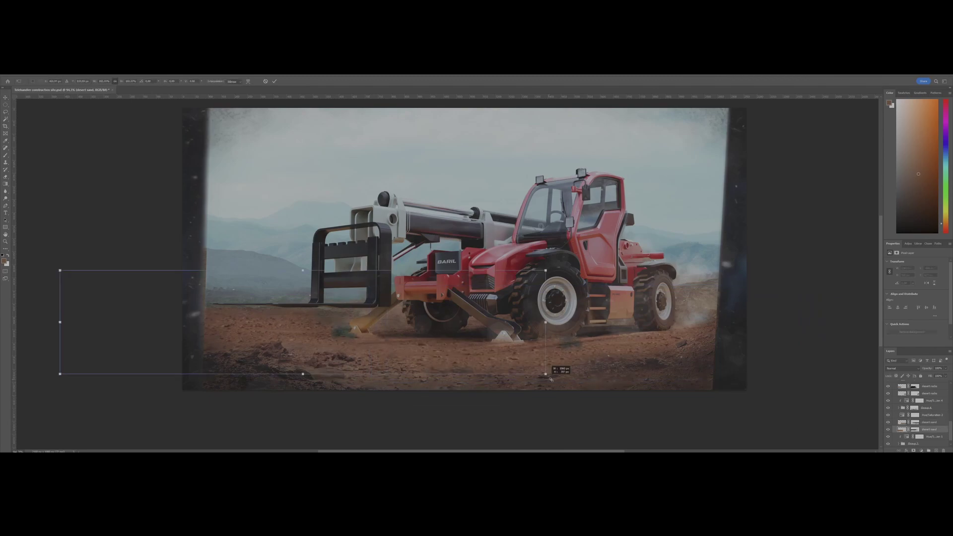
left_click_drag(550, 380, 596, 384)
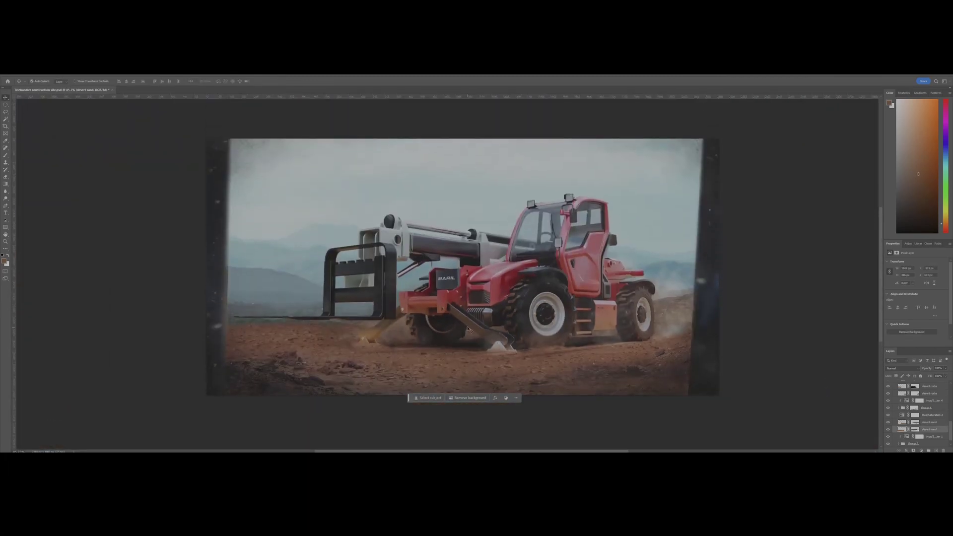
scroll(467, 328, "up", 3)
left_click(902, 422)
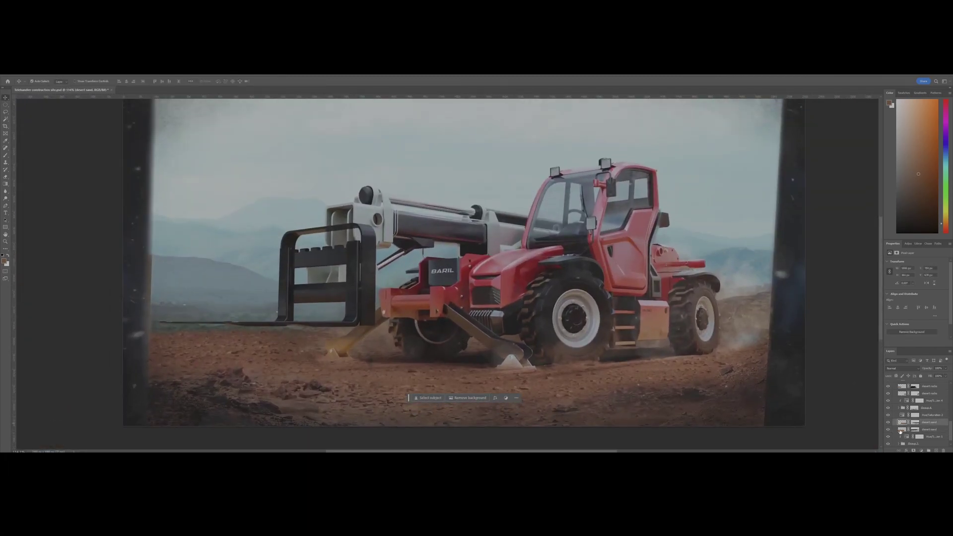
Group the two desert sand layers and paint the lower one's mask along the ground's far edge beneath the forks
left_click(928, 450)
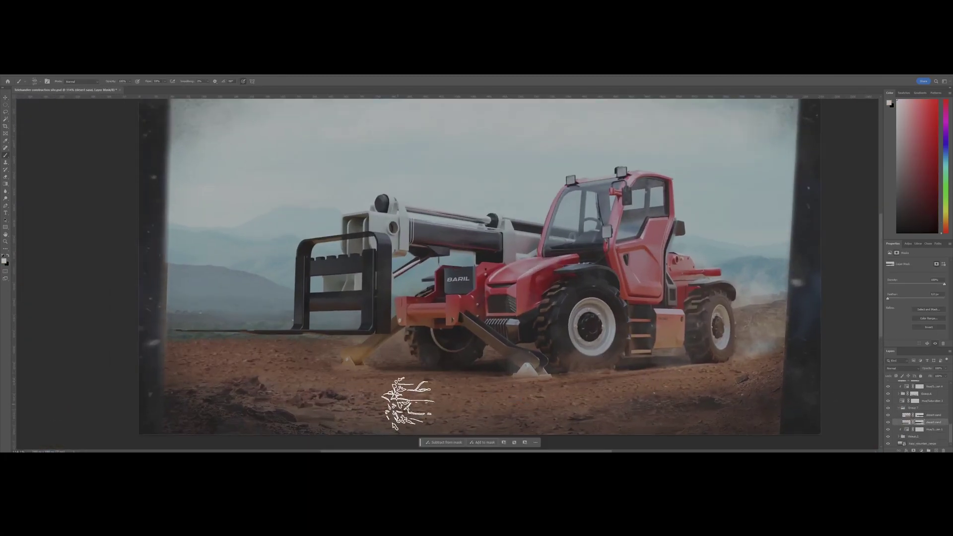
left_click(920, 422)
left_click_drag(178, 343, 282, 337)
scroll(367, 217, "down", 1)
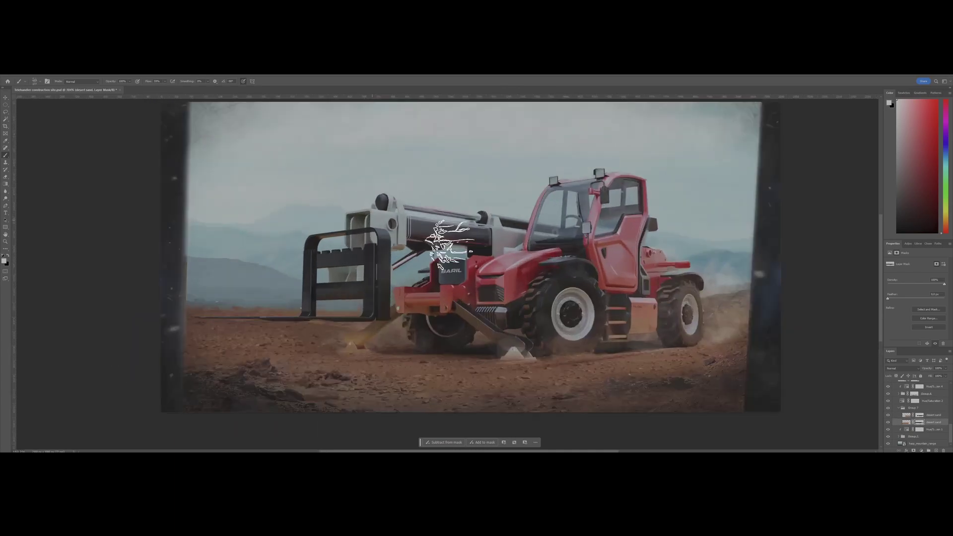
left_click(898, 408)
Revisit the Hue/Saturation adjustment above the sand group and select the mask of the muddy tracks group for erasing
left_click(902, 415)
scroll(677, 304, "up", 1)
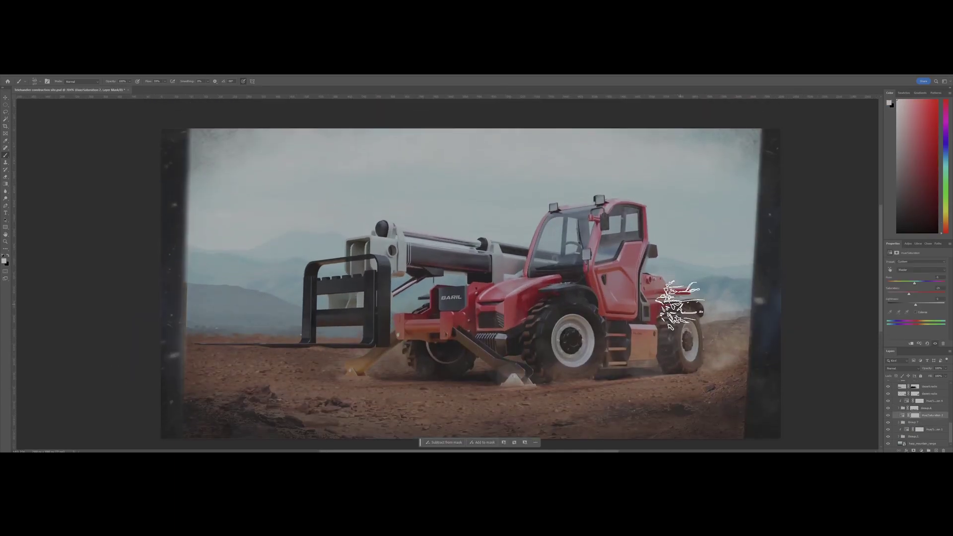
scroll(896, 405, "up", 1)
left_click(915, 408)
key("e")
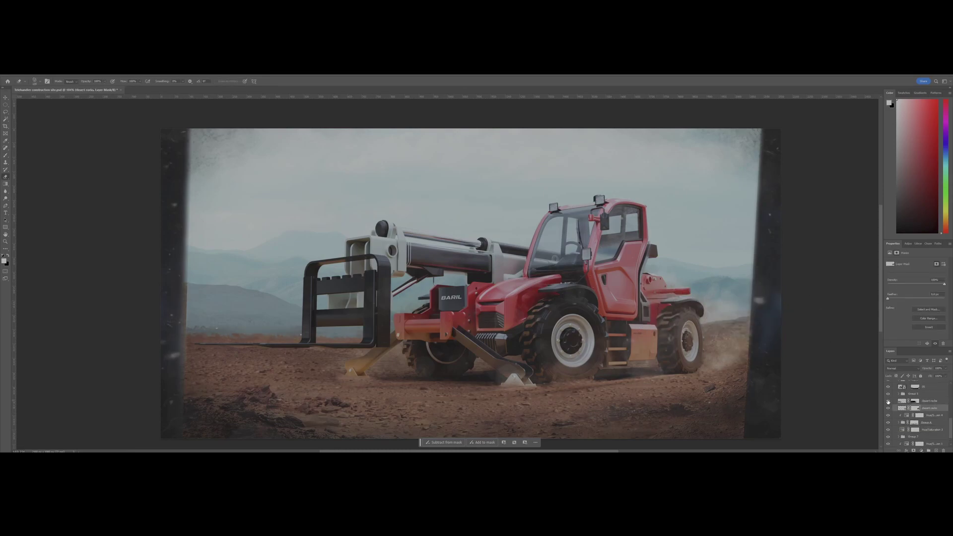
Paint and erase on the upper desert rocks layer's mask to bring dark rocks in along the horizon behind the forks
left_click(901, 401)
left_click(915, 401)
key("b")
mouse_move(278, 348)
left_mouse_down()
mouse_move(164, 352)
mouse_move(244, 342)
mouse_move(254, 401)
left_mouse_up()
key("e")
mouse_move(239, 370)
left_mouse_down()
mouse_move(308, 350)
mouse_move(164, 359)
mouse_move(344, 340)
mouse_move(193, 355)
mouse_move(241, 356)
mouse_move(170, 366)
mouse_move(207, 351)
left_mouse_up()
right_click(211, 348)
left_click(143, 340)
Shift the desert rocks slightly left along the horizon, and undo the change in layer order
key("v")
key("ctrl+t")
left_click_drag(340, 314, 315, 315)
key("Return")
left_click_drag(901, 401, 904, 418)
key("ctrl+z")
Add a clipped Hue/Saturation adjustment to the desert rocks and raise its saturation to match the red sand
left_click(921, 450)
left_click(923, 400)
left_click_drag(916, 294, 921, 294)
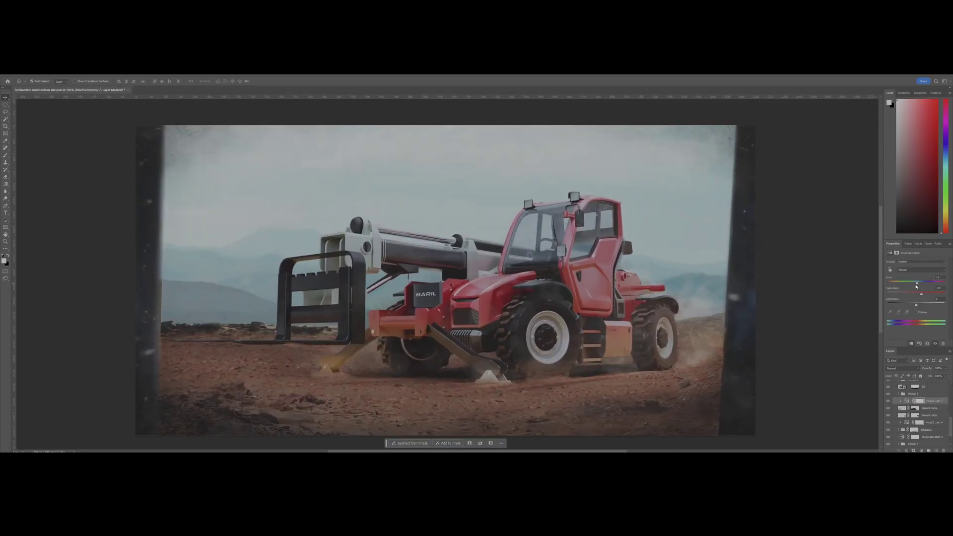
Paint the desert rocks layer's mask to blend the lower edge of the horizon rocks into the sand
key("b")
left_click(919, 398)
left_click(914, 404)
left_click_drag(238, 350, 171, 338)
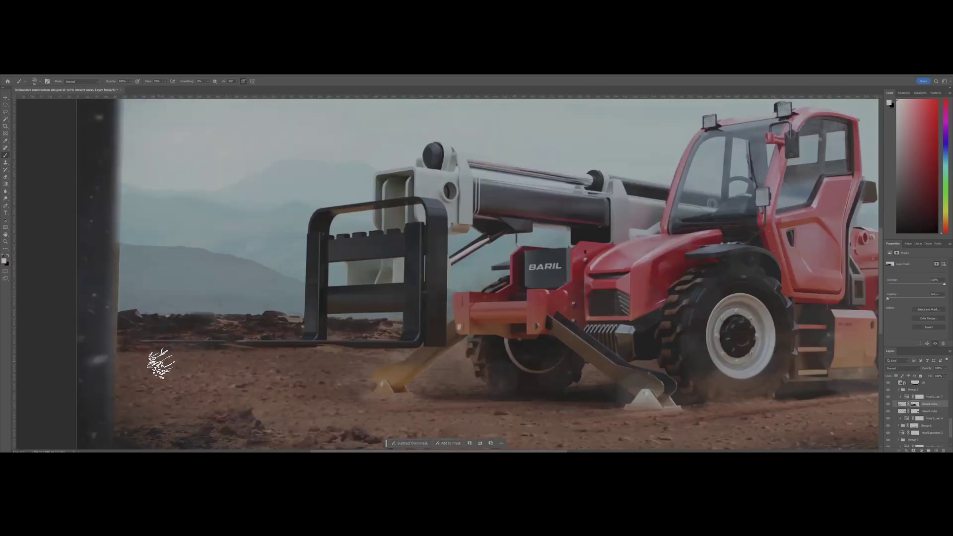
mouse_move(159, 362)
left_mouse_down()
mouse_move(245, 377)
mouse_move(393, 372)
left_mouse_up()
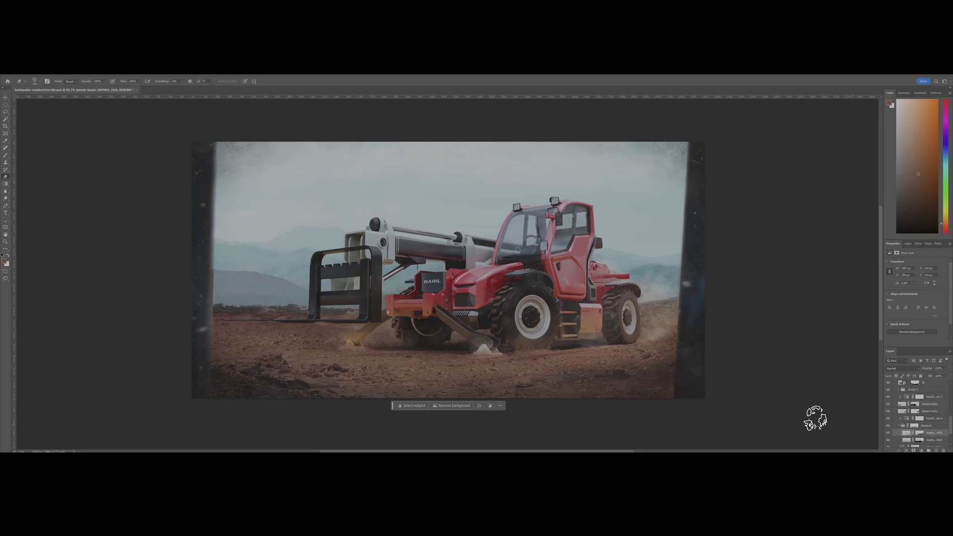
Transform the new dust overlay and paint its layer mask to thin the haze over the ground, stabilisers and wheels
key("ctrl+t")
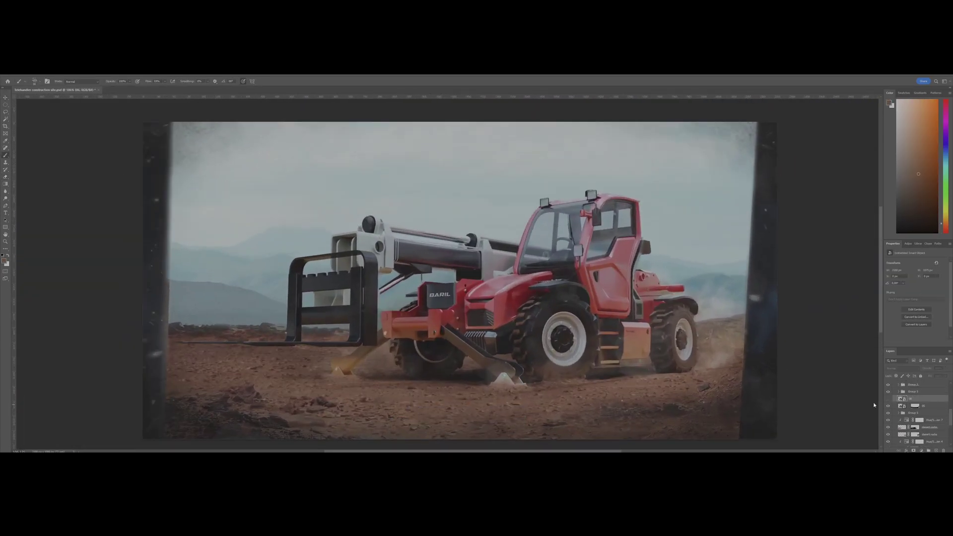
mouse_move(217, 383)
left_mouse_down()
mouse_move(512, 426)
mouse_move(756, 353)
left_mouse_up()
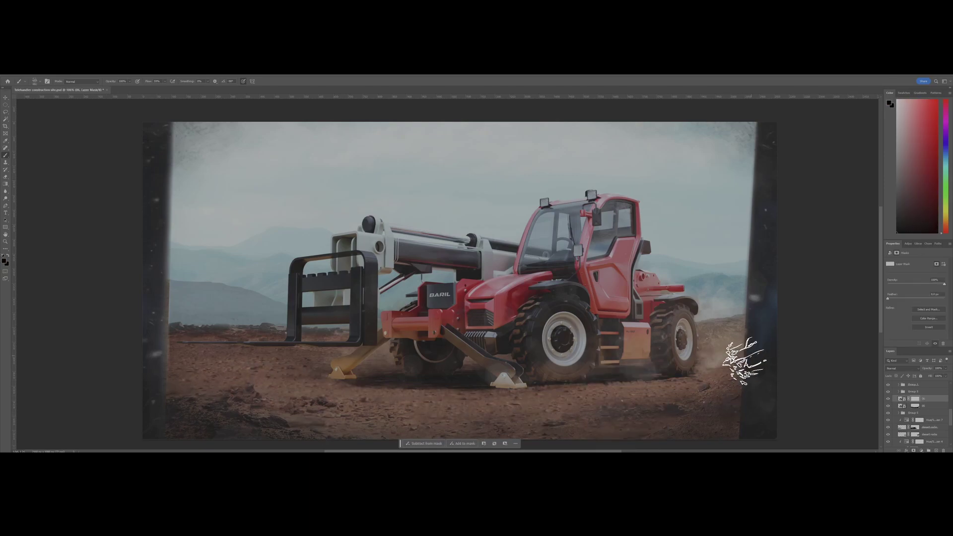
left_click_drag(294, 392, 365, 388)
right_click(533, 342)
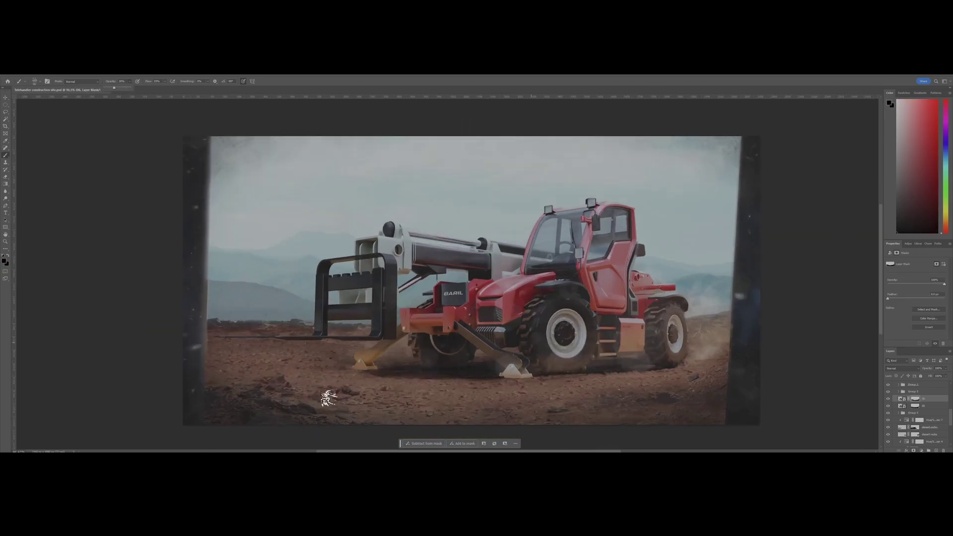
left_click_drag(501, 376, 354, 370)
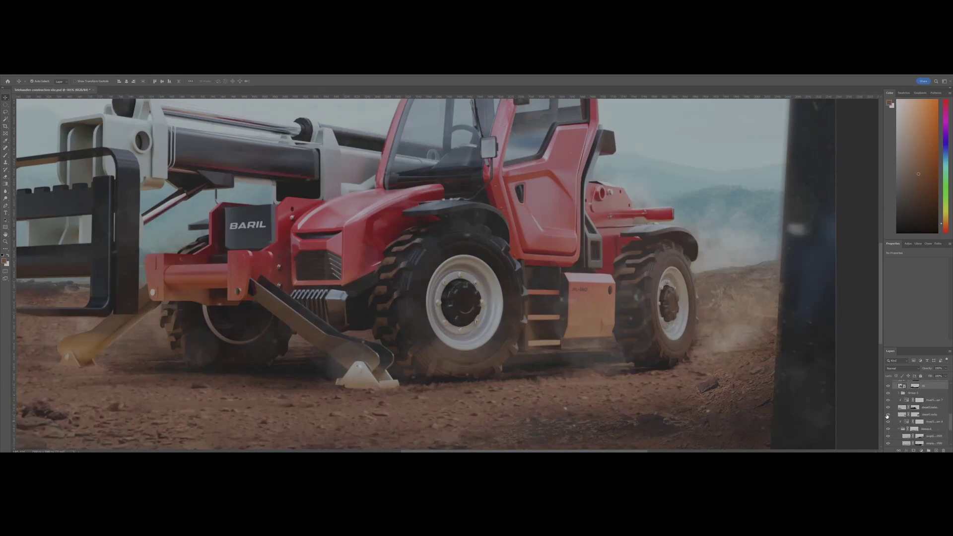
Paint ground shadows beneath the wheels on a new layer with a colour sampled near the rear wheel, erasing the excess
scroll(893, 411, "up", 1)
left_click(901, 409)
key("ctrl+alt+shift+n")
key("b")
left_click(647, 347, "alt")
left_click_drag(680, 368, 617, 360)
key("e")
left_click_drag(698, 413, 687, 404)
key("b")
left_click_drag(581, 363, 397, 375)
key("e")
Set the wheel shadow layer to Multiply and erase along the ground between the wheels to soften it
scroll(717, 300, "down", 5)
left_click(902, 368)
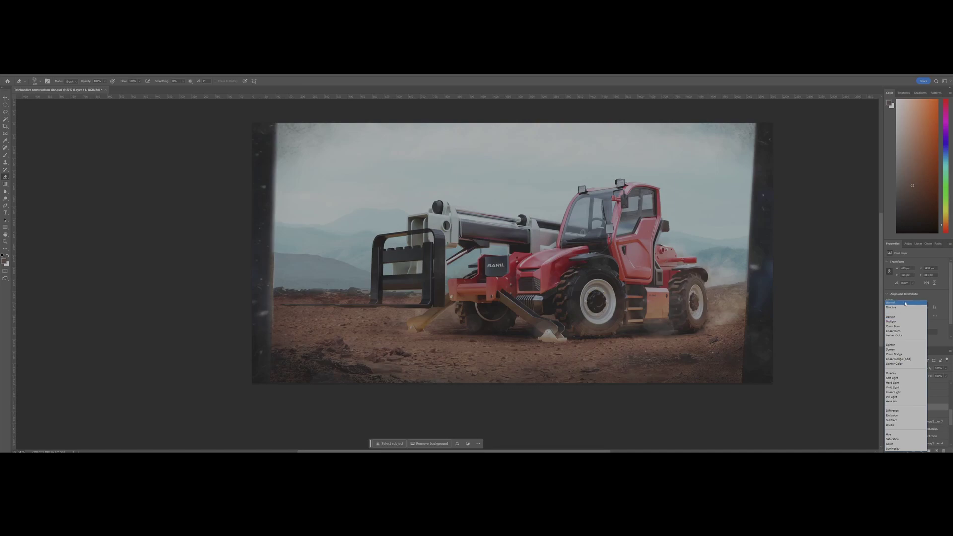
left_click(900, 322)
scroll(708, 345, "up", 5)
left_click_drag(718, 340, 576, 351)
scroll(619, 357, "down", 6)
scroll(613, 223, "up", 2)
Group the overlay layers, make a merged copy of the telehandler group and apply Add Noise with Gaussian distribution
key("ctrl+g")
key("ctrl+alt+e")
left_click(69, 71)
left_click(148, 174)
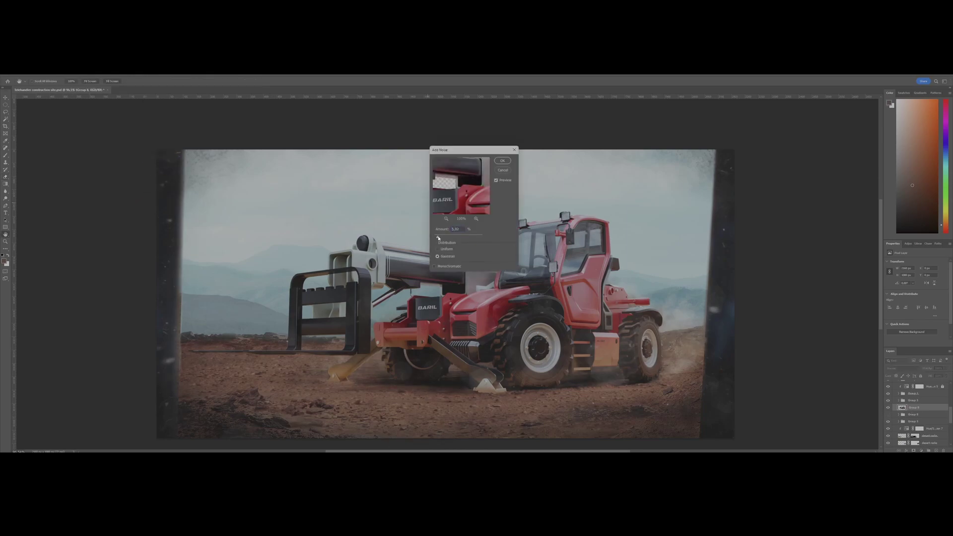
key("Return")
Try toggling the visibility of a grading layer above the telehandler group, and undo the change
scroll(915, 400, "up", 2)
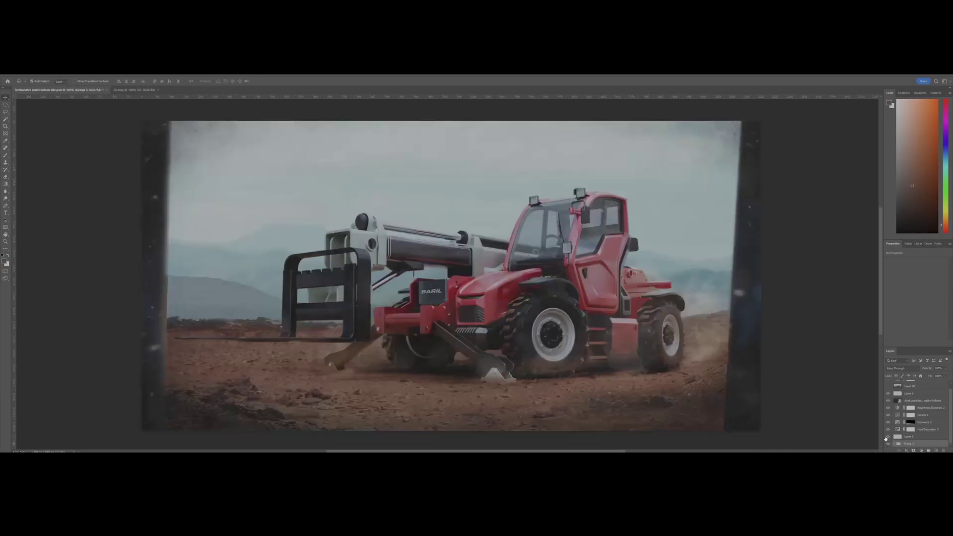
scroll(887, 417, "up", 1)
left_click(888, 393)
key("ctrl+z")
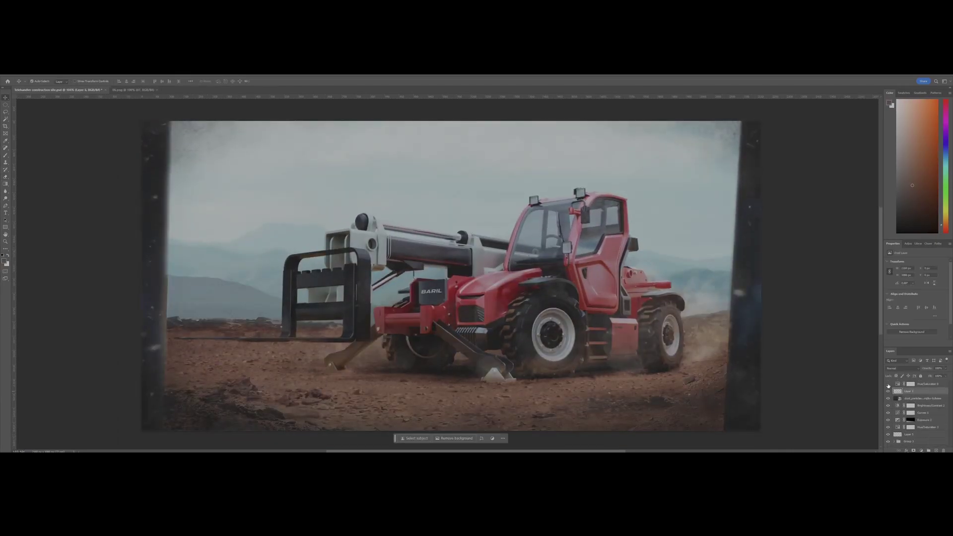
left_click(784, 294)
scroll(784, 294, "up", 1)
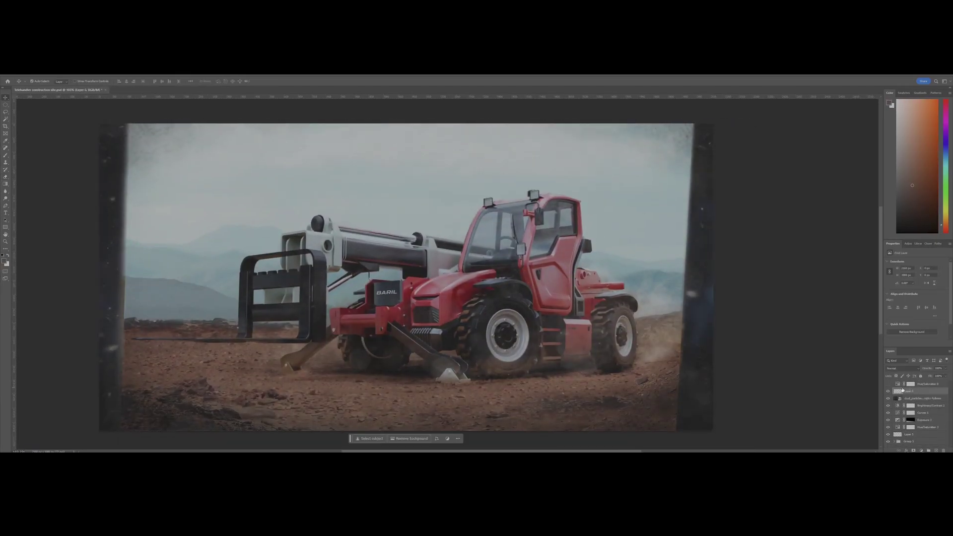
Select the range of desert ground layers and put them into one group
scroll(929, 418, "down", 3)
left_click(930, 432, "shift")
key("ctrl+g")
Add a new layer and paint soft haze along the horizon with blue-grey sampled from the distant mountains
key("ctrl+shift+alt+n")
key("i")
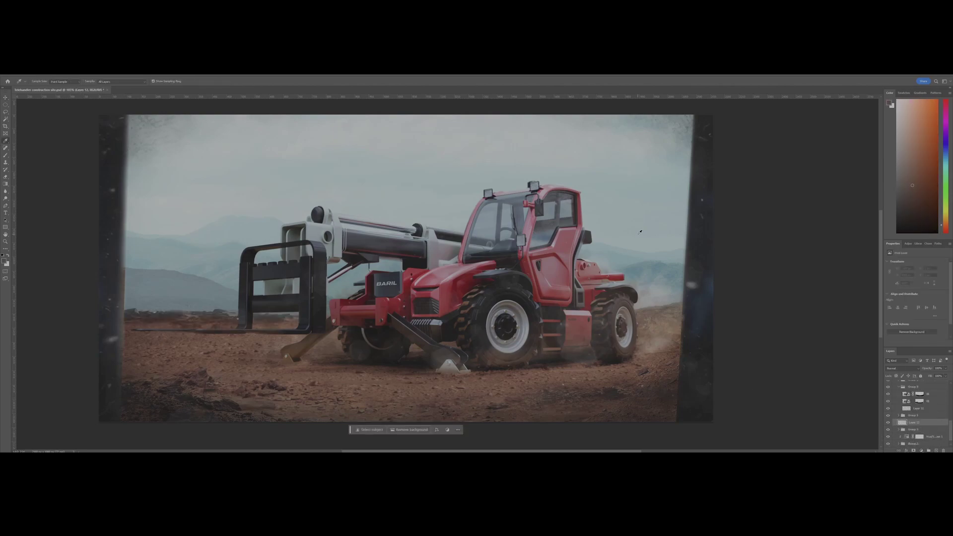
left_click(201, 284)
key("b")
right_click(354, 298)
key("Return")
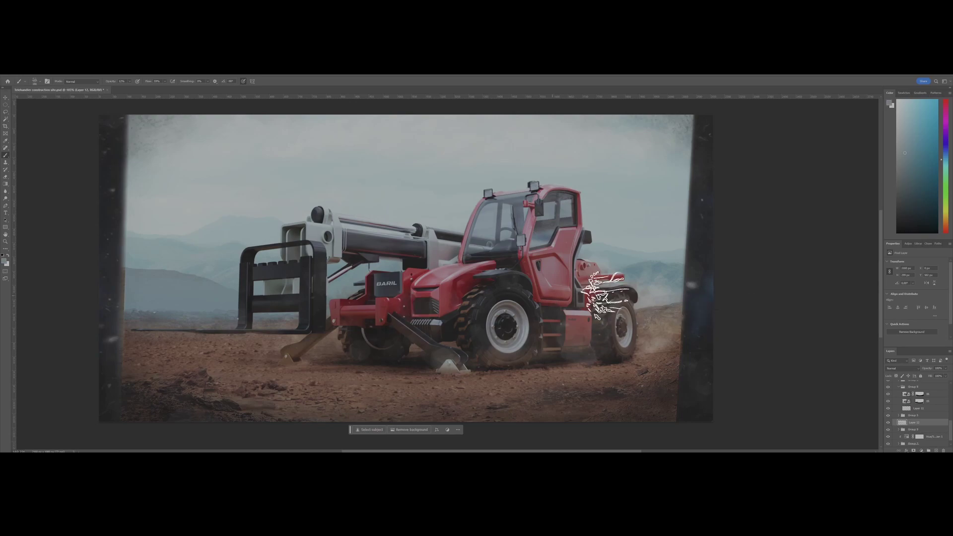
Compare the scene with and without the horizon haze, and set the haze layer's blend mode to Lighten
scroll(507, 250, "down", 5)
left_click(889, 423)
left_click(888, 423)
left_click(901, 368)
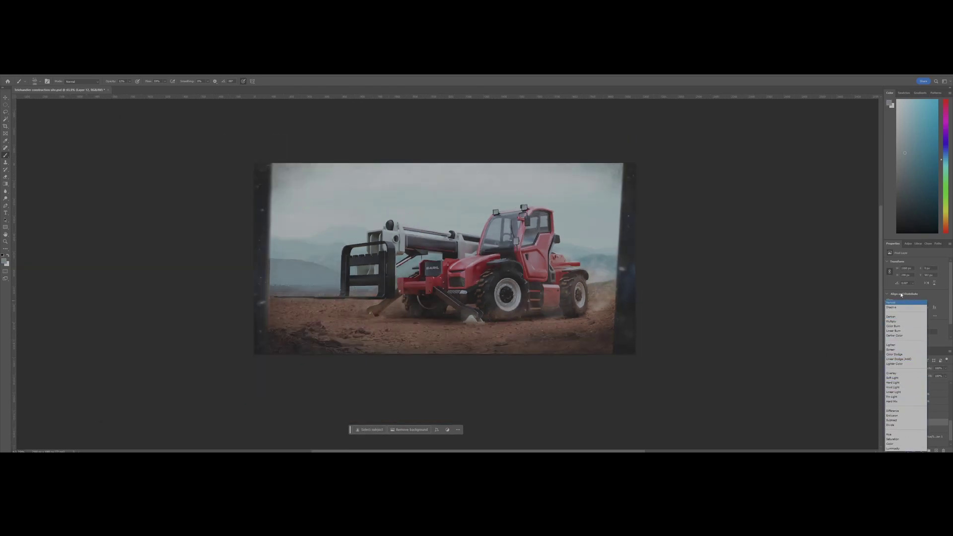
left_click(903, 345)
Move the haze layer above the clipped Hue/Saturation adjustment of the desert rocks within the ground group
scroll(268, 273, "up", 10)
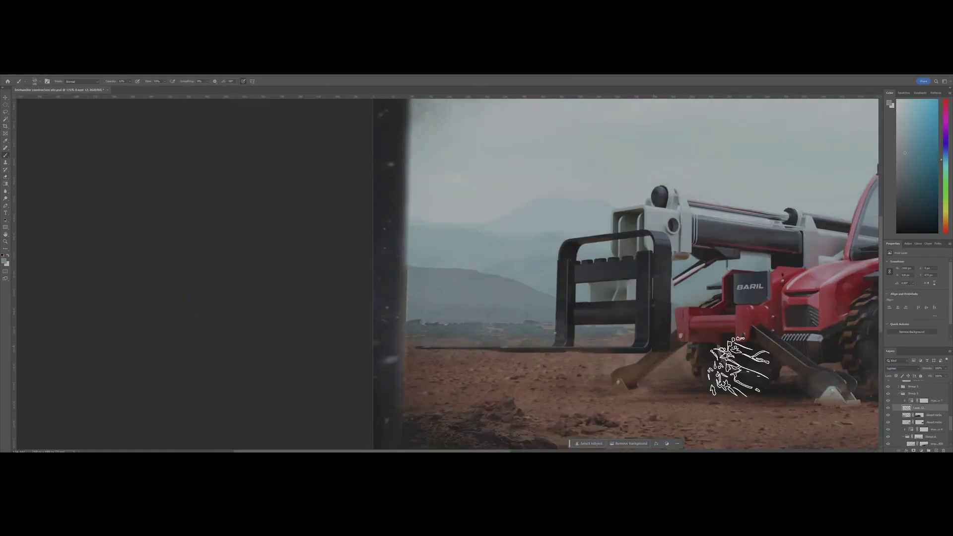
left_click(896, 413)
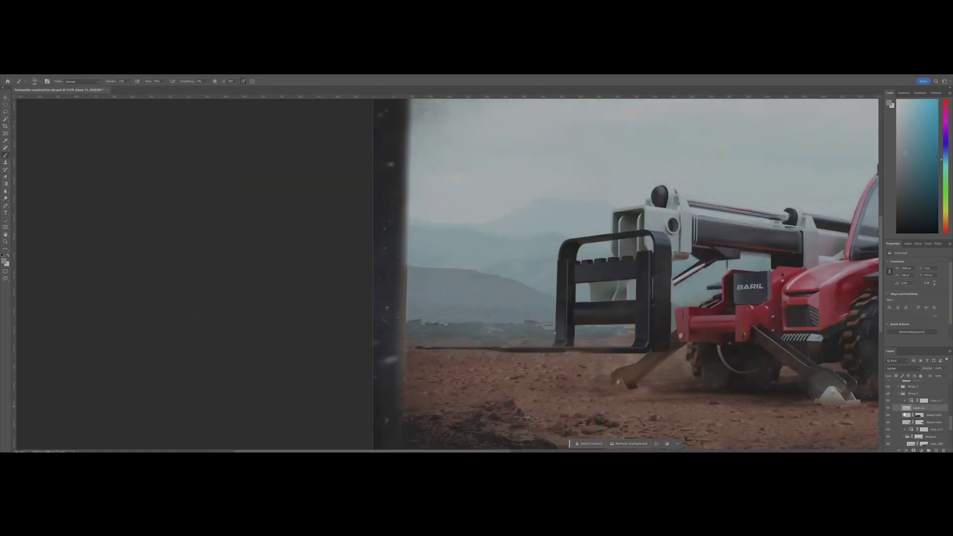
left_click_drag(904, 414, 910, 397)
left_click(923, 407)
left_click(918, 401)
Paint more haze over the horizon behind the forks with an adjusted brush, and lower the haze layer's opacity
scroll(397, 278, "up", 2)
right_click(505, 309)
key("Return")
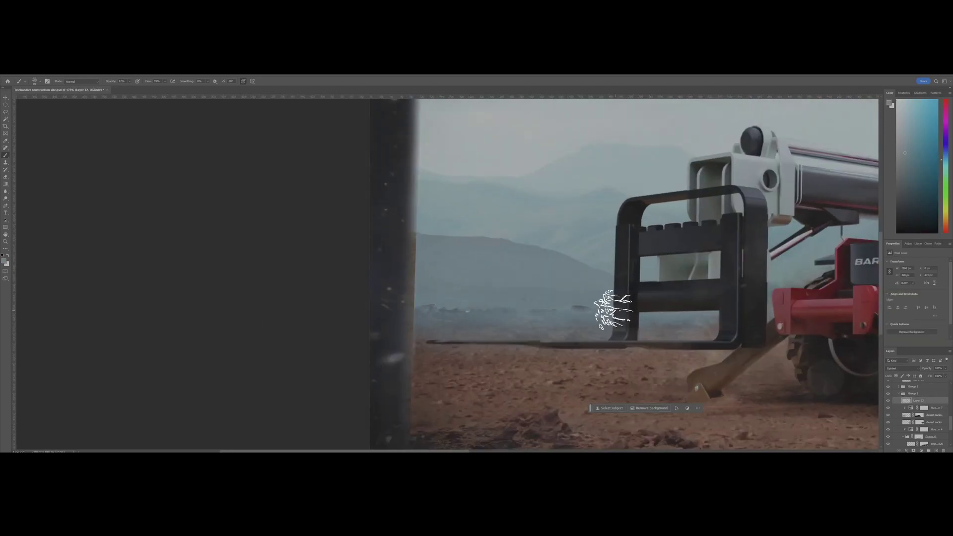
scroll(815, 327, "down", 5)
left_click(945, 368)
left_click_drag(945, 375, 937, 376)
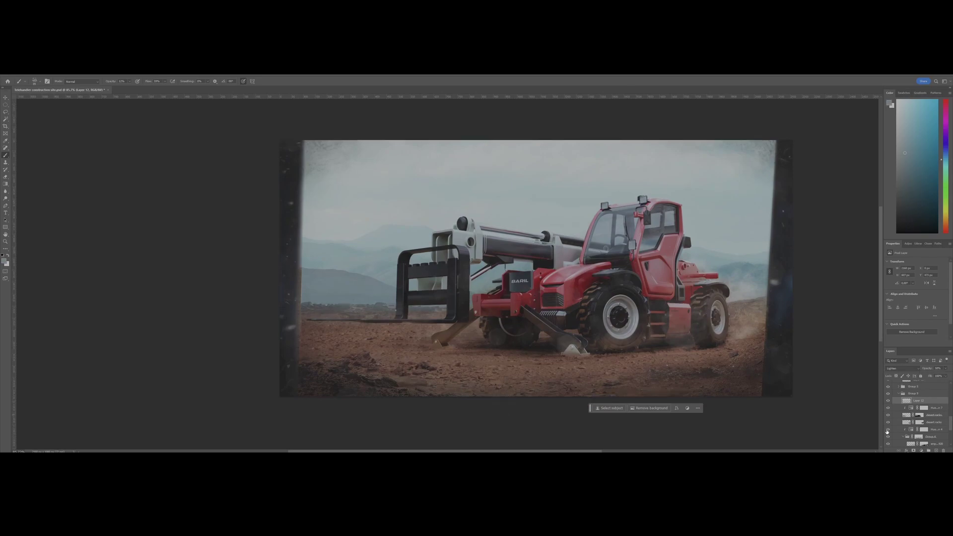
Activate the lower dust overlay's mask with the Eraser, and select the upper dust overlay to adjust its strength
scroll(889, 403, "up", 2)
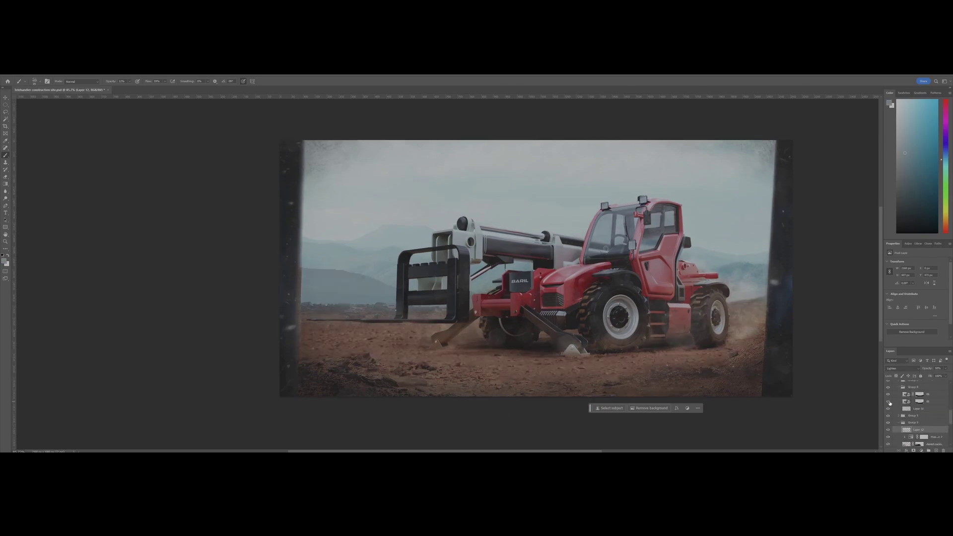
left_click(919, 401)
key("e")
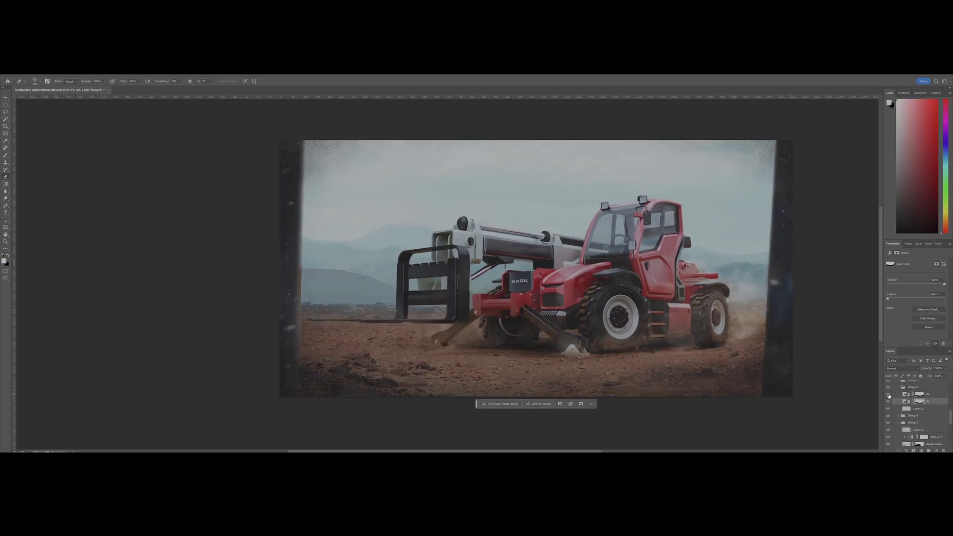
left_click(893, 394)
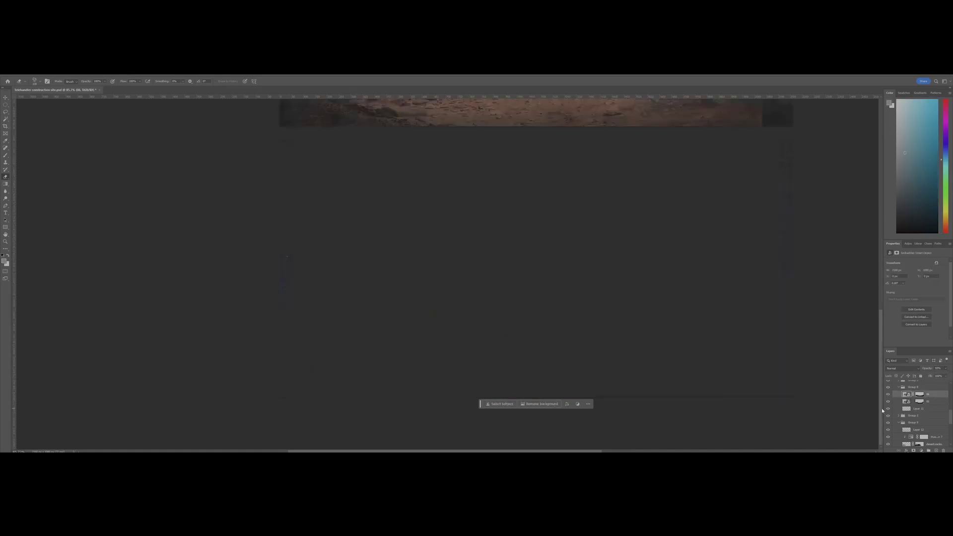